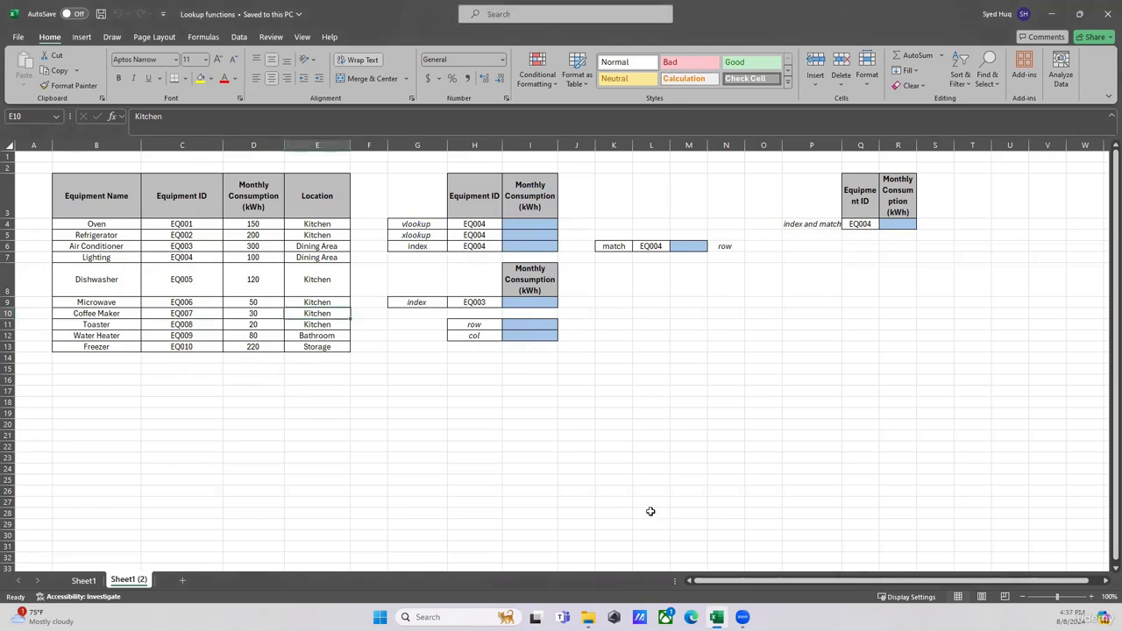
Enter =VLOOKUP(H4,C:D,2) in cell I4 to retrieve the monthly consumption for EQ004.
{"action": "left_click", "coordinate": [514, 229]}
{"action": "type", "text": "=vlookuy"}
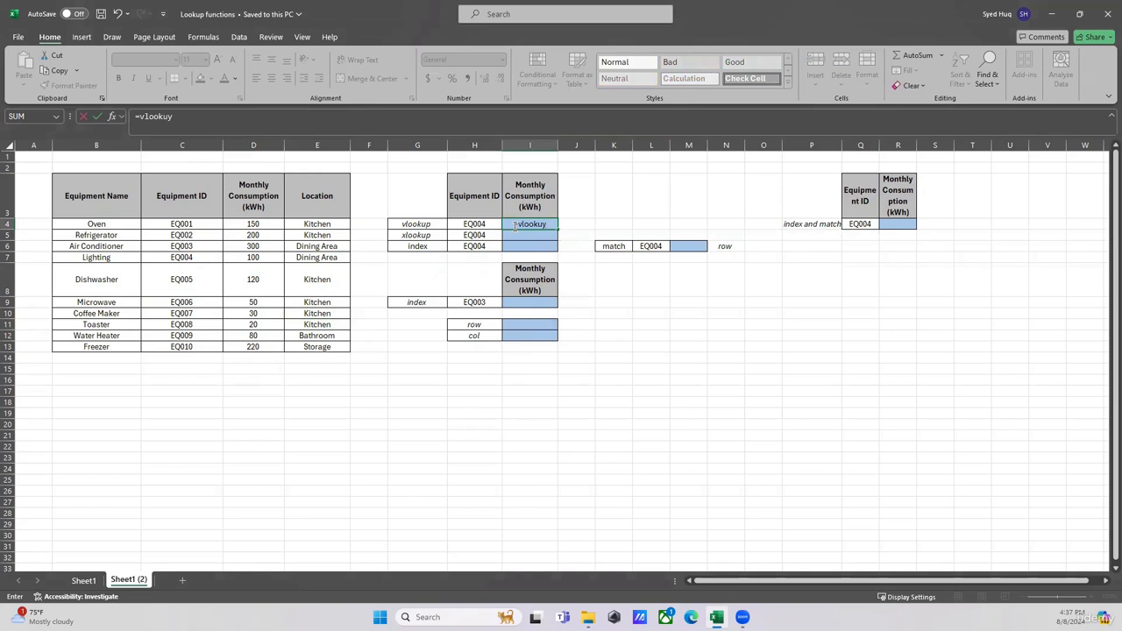
{"action": "key", "text": "BackSpace"}
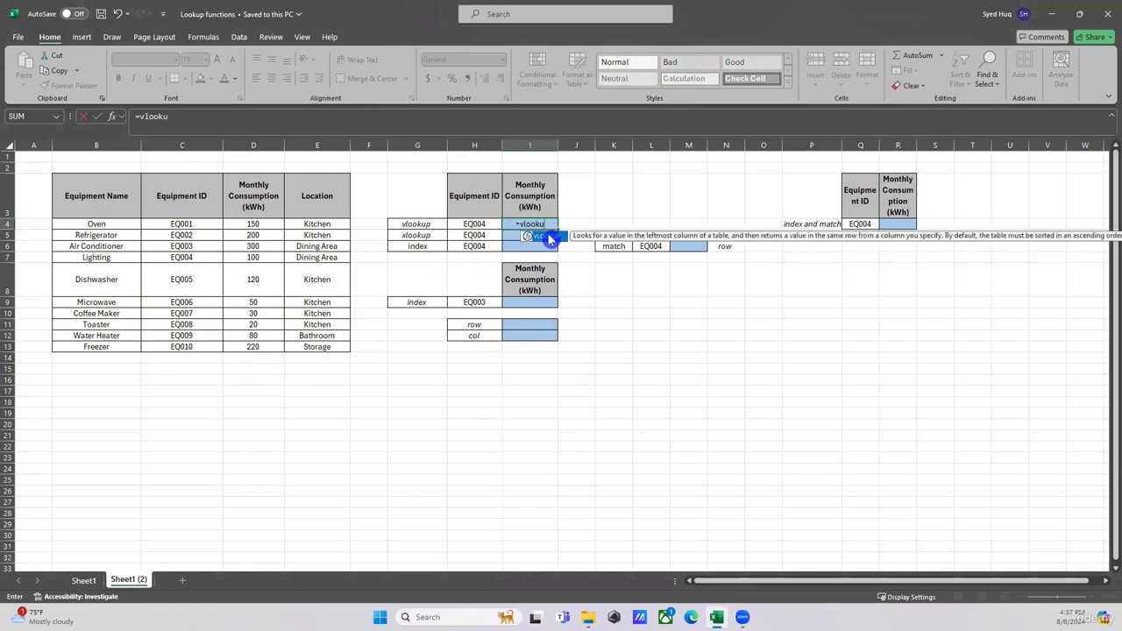
{"action": "double_click", "coordinate": [549, 237]}
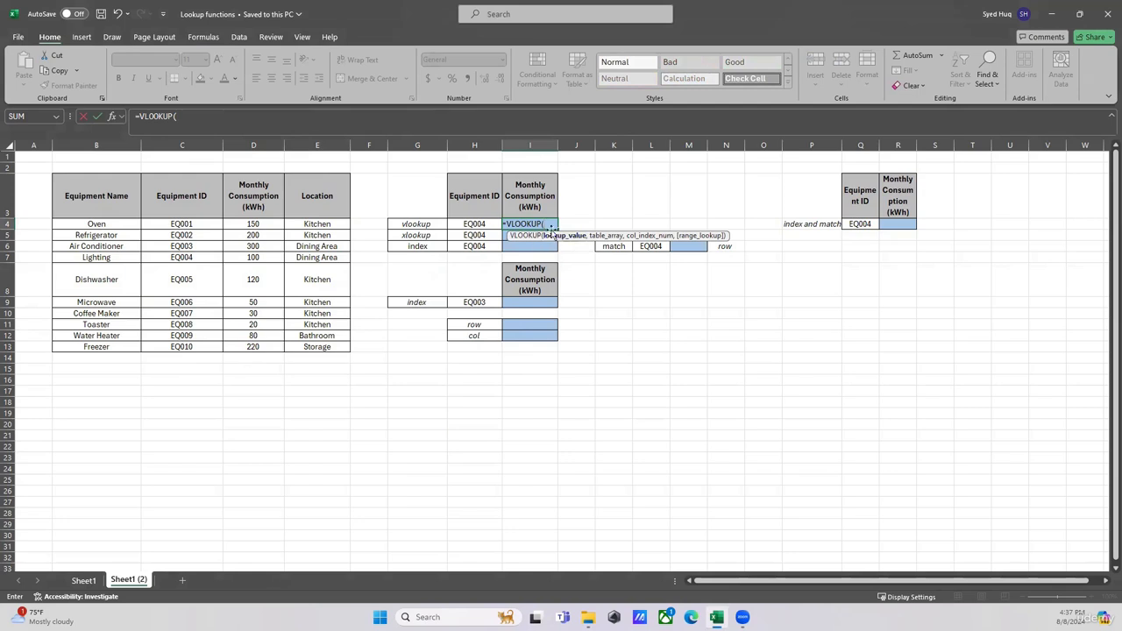
{"action": "left_click", "coordinate": [481, 225]}
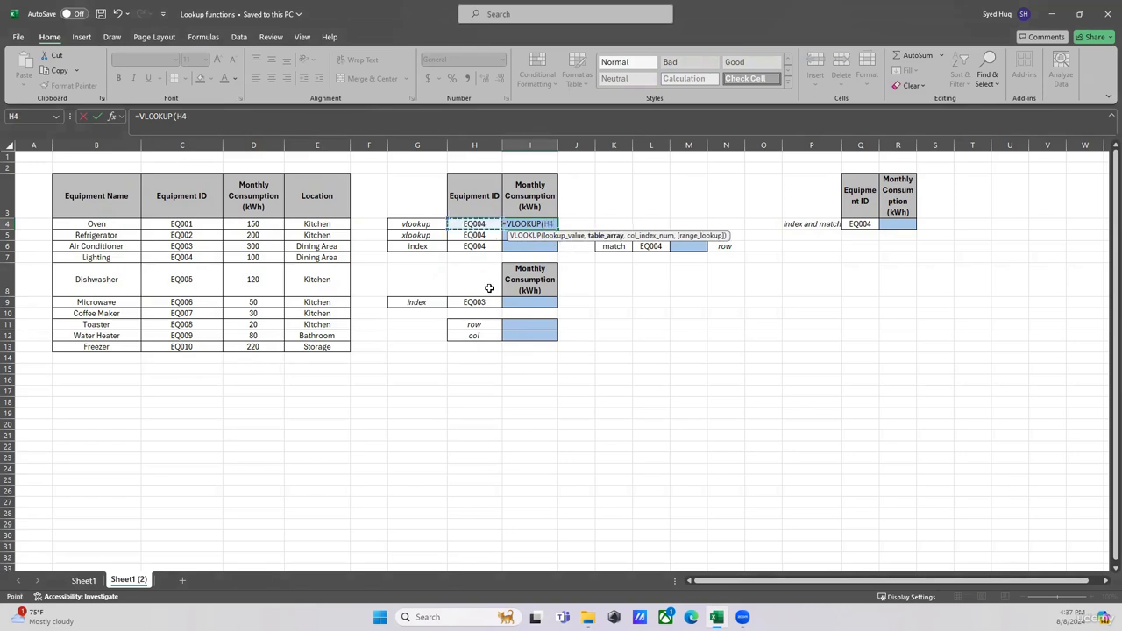
{"action": "type", "text": ","}
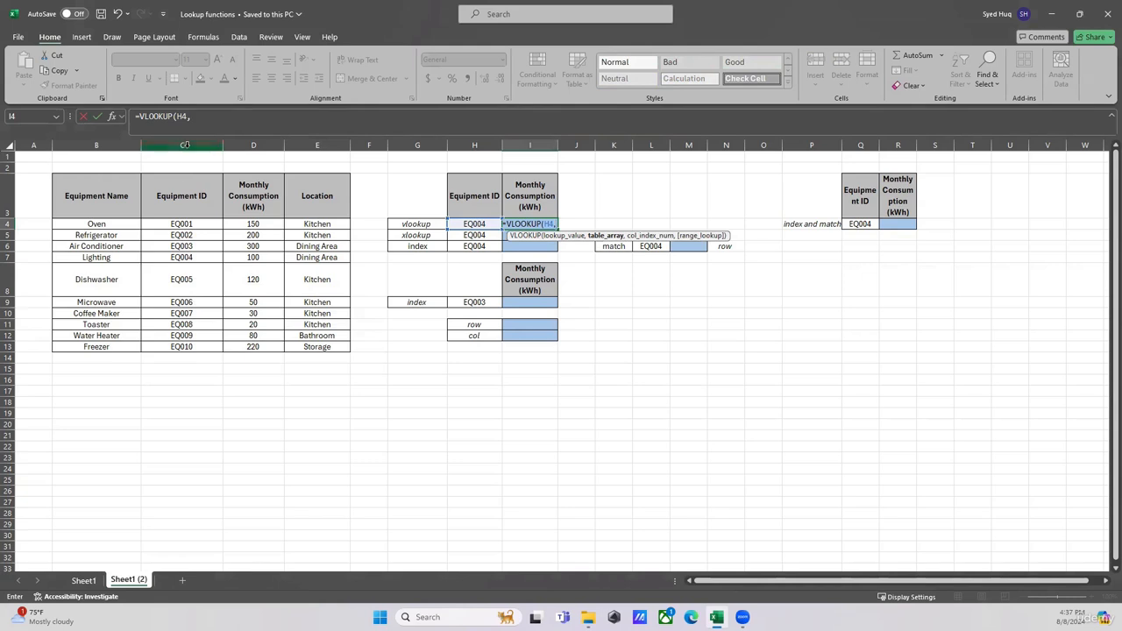
{"action": "left_click_drag", "start_coordinate": [185, 145], "coordinate": [251, 144]}
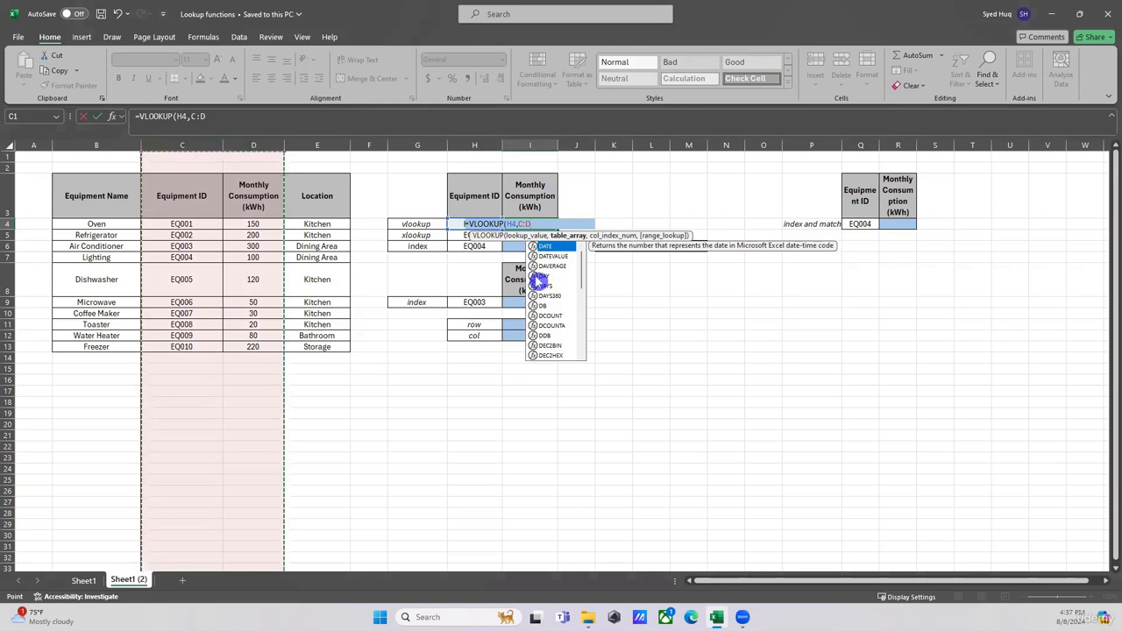
{"action": "type", "text": ","}
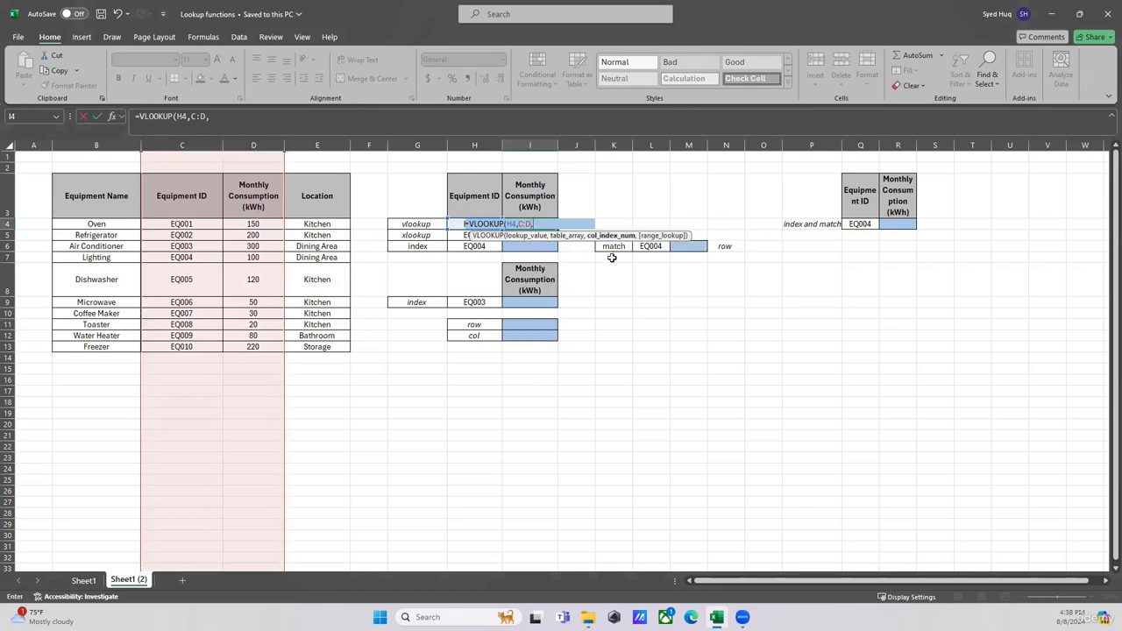
{"action": "type", "text": "2)"}
{"action": "key", "text": "Return"}
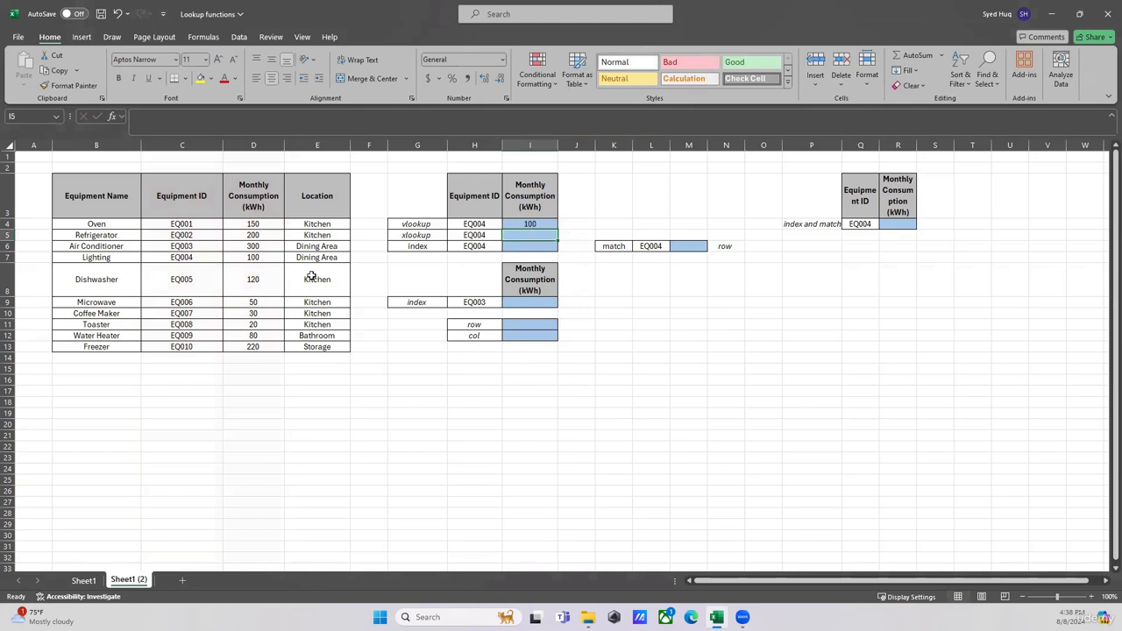
{"action": "left_click", "coordinate": [250, 255]}
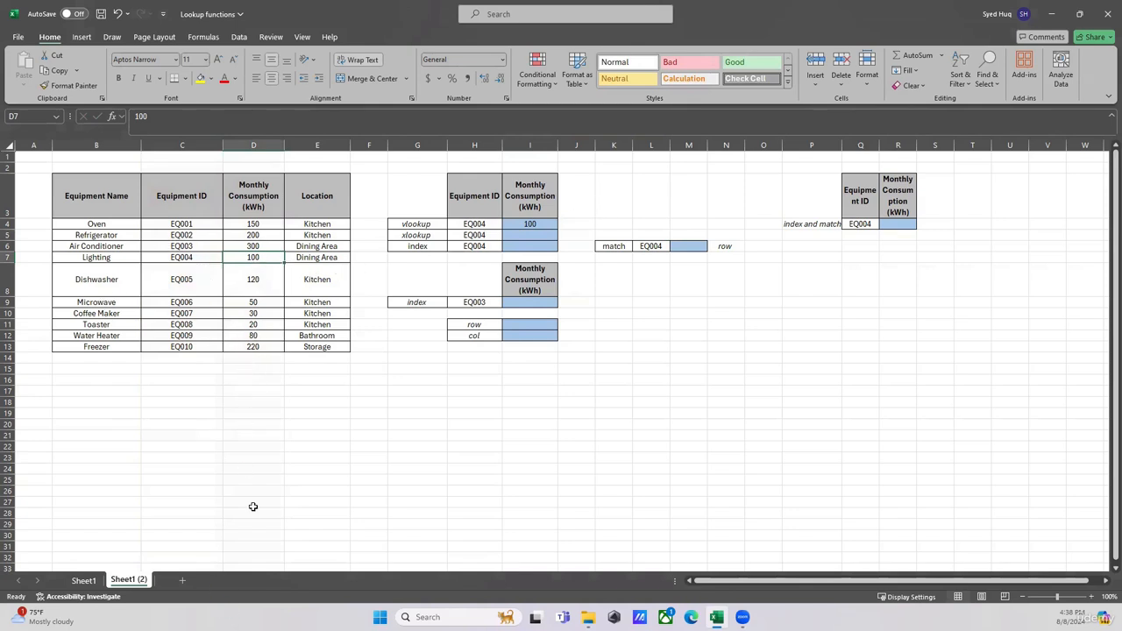
{"action": "scroll", "coordinate": [261, 410], "scroll_direction": "down", "scroll_amount": 7}
{"action": "scroll", "coordinate": [301, 392], "scroll_direction": "up", "scroll_amount": 7}
{"action": "left_click", "coordinate": [531, 224]}
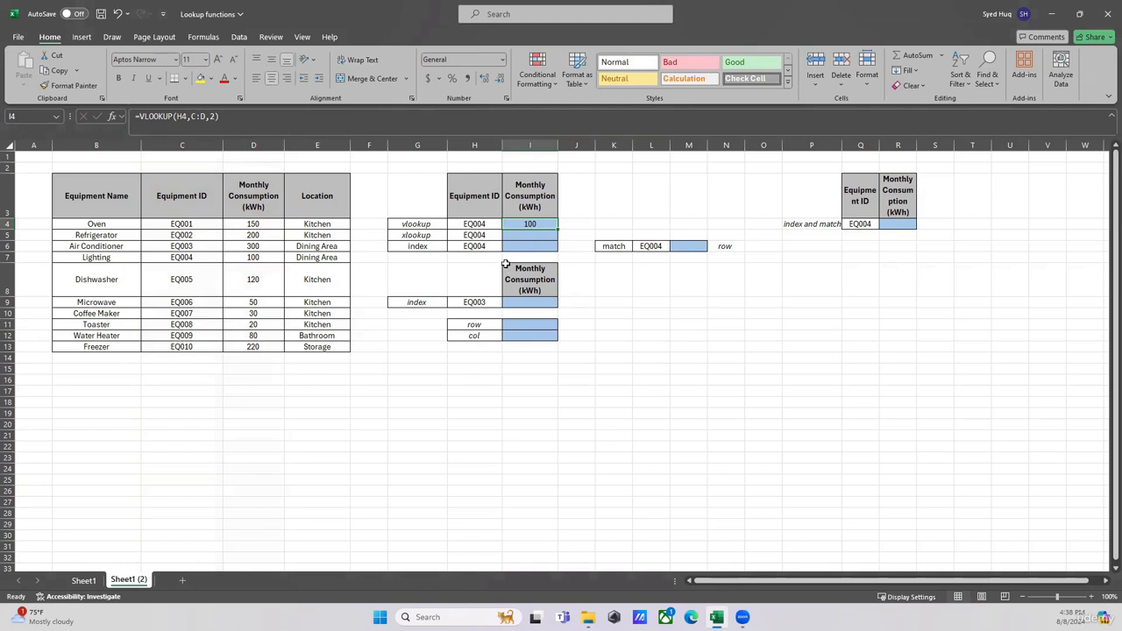
Enter =XLOOKUP(H5,C:C,D:D) in cell I5 to return the monthly consumption for the equipment ID in H5.
{"action": "left_click", "coordinate": [522, 235]}
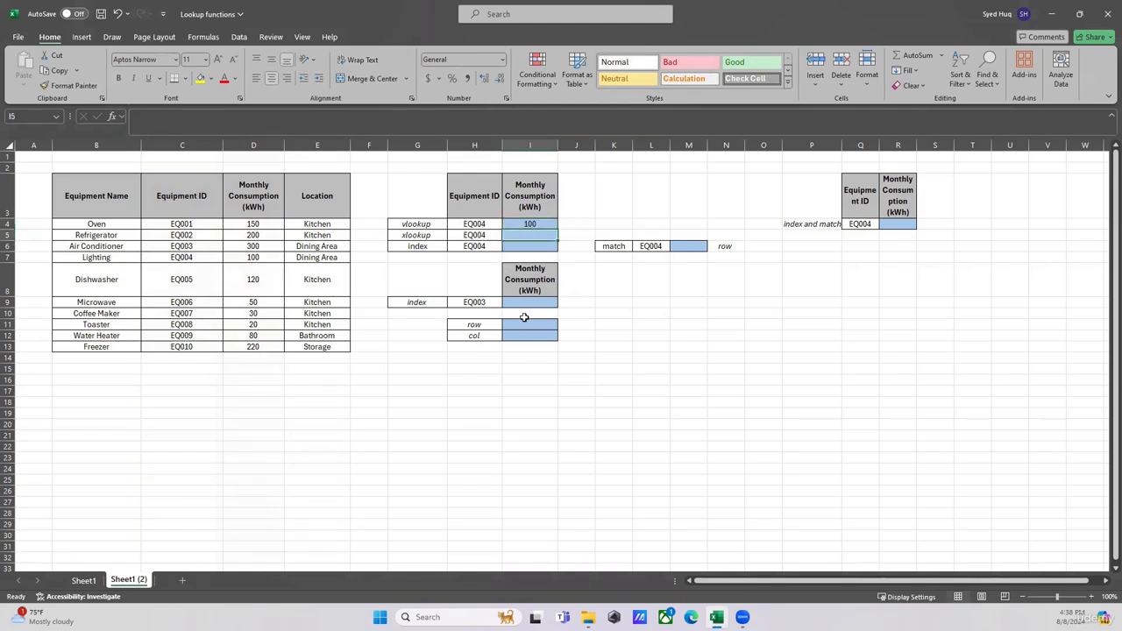
{"action": "type", "text": "=xloo"}
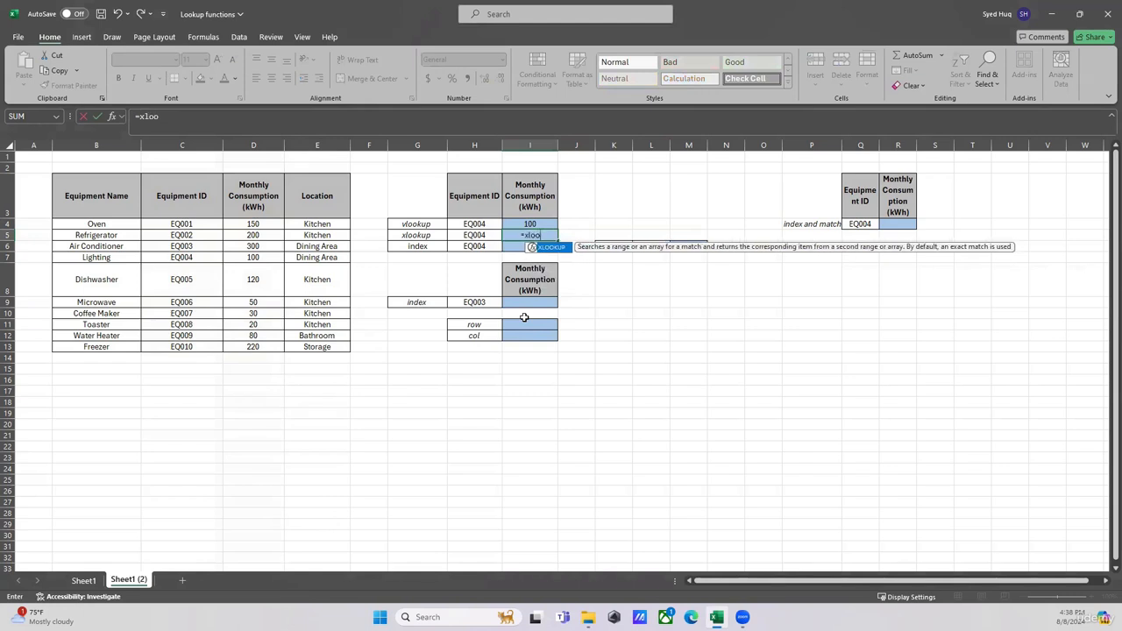
{"action": "type", "text": "kup("}
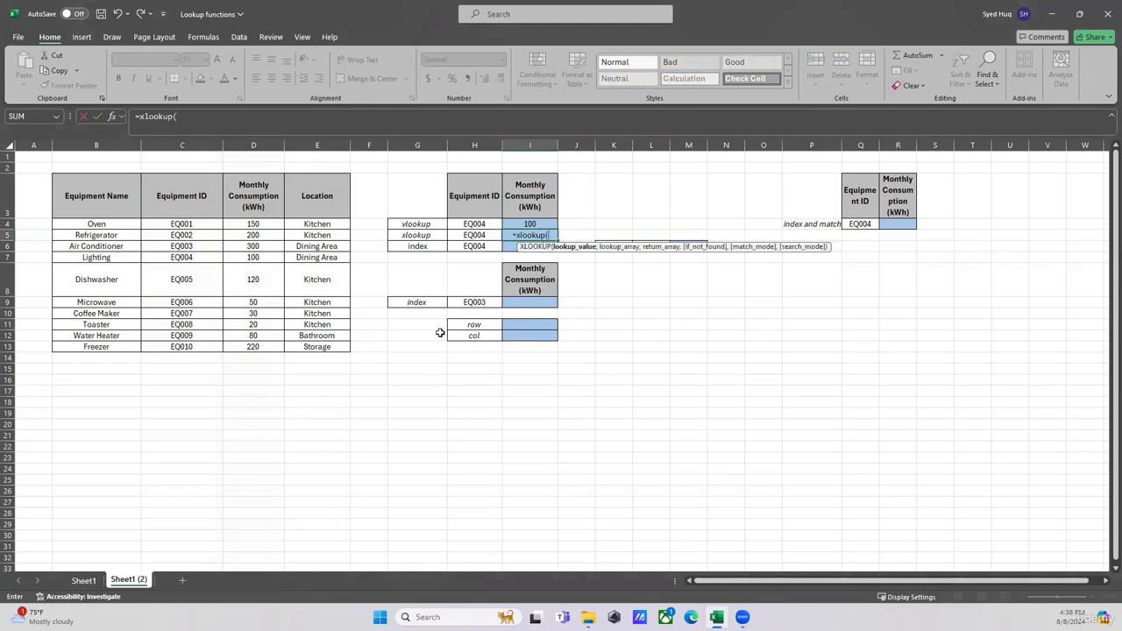
{"action": "left_click", "coordinate": [474, 236]}
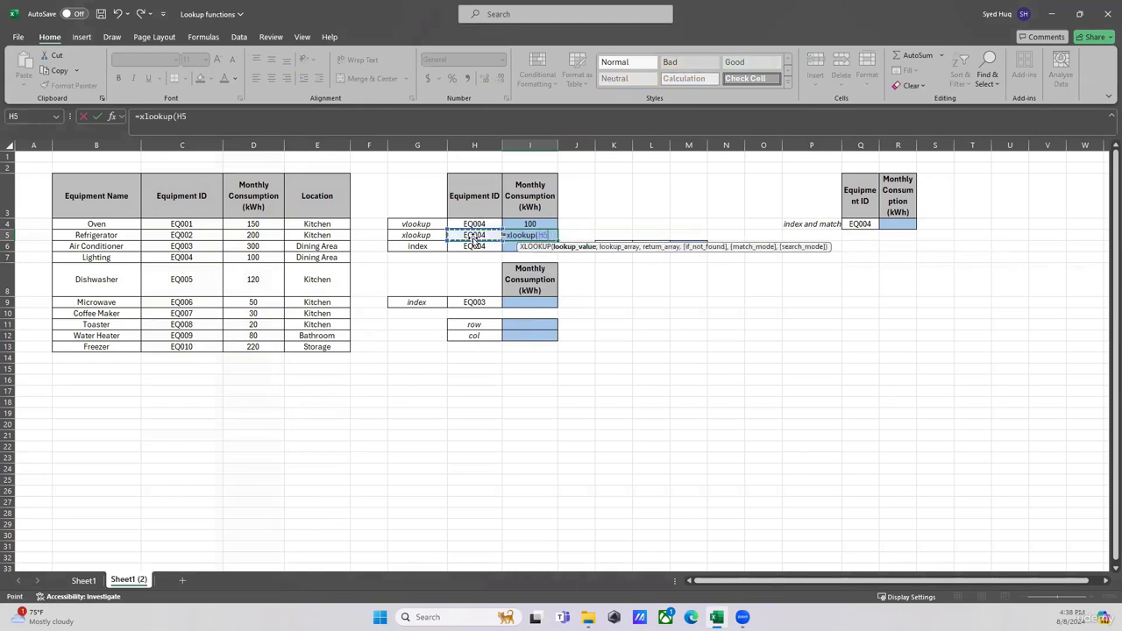
{"action": "type", "text": ","}
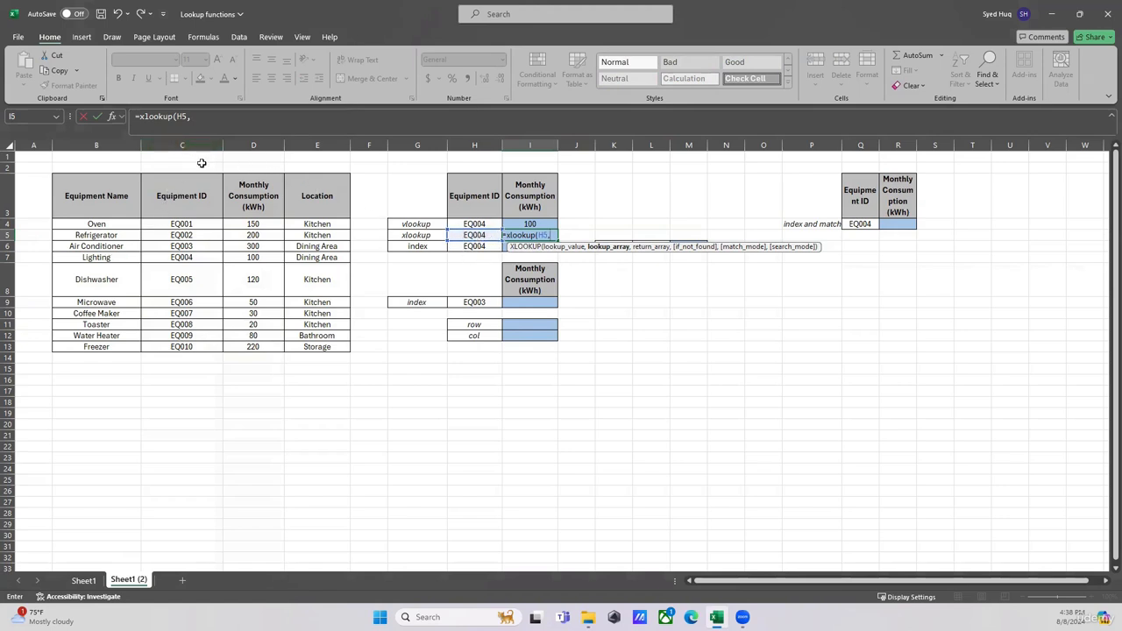
{"action": "left_click", "coordinate": [183, 143]}
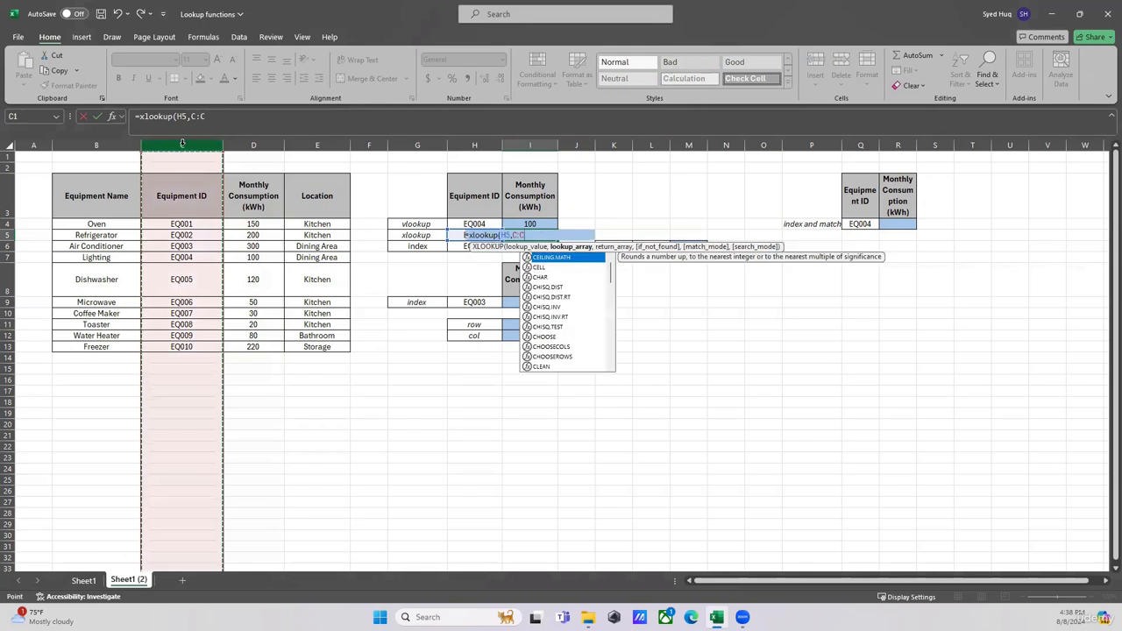
{"action": "type", "text": ","}
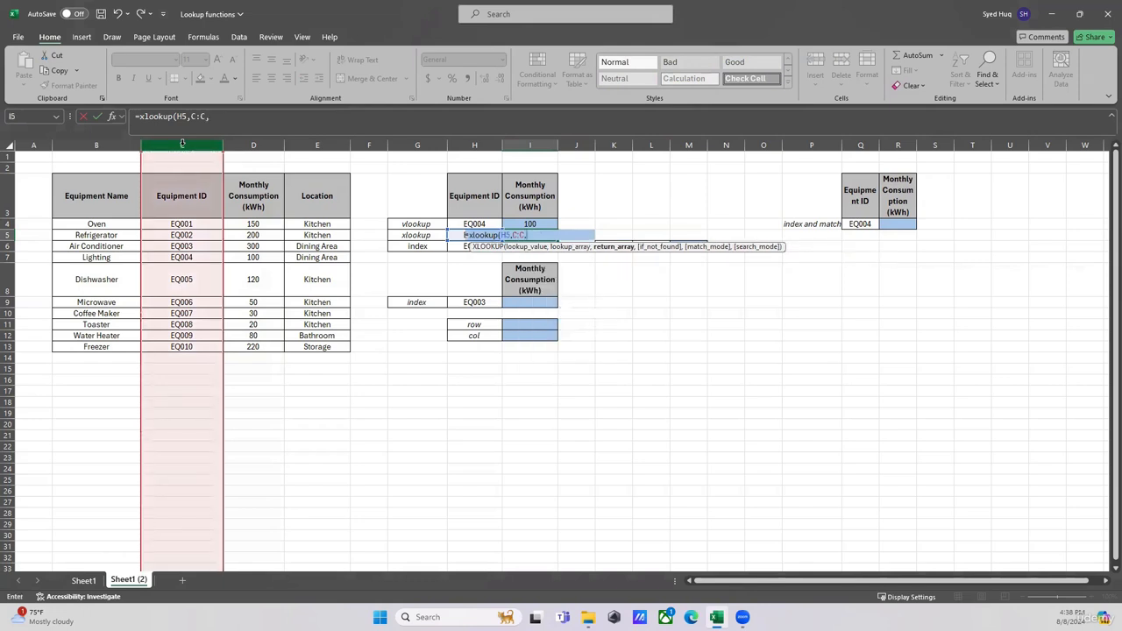
{"action": "left_click", "coordinate": [260, 145]}
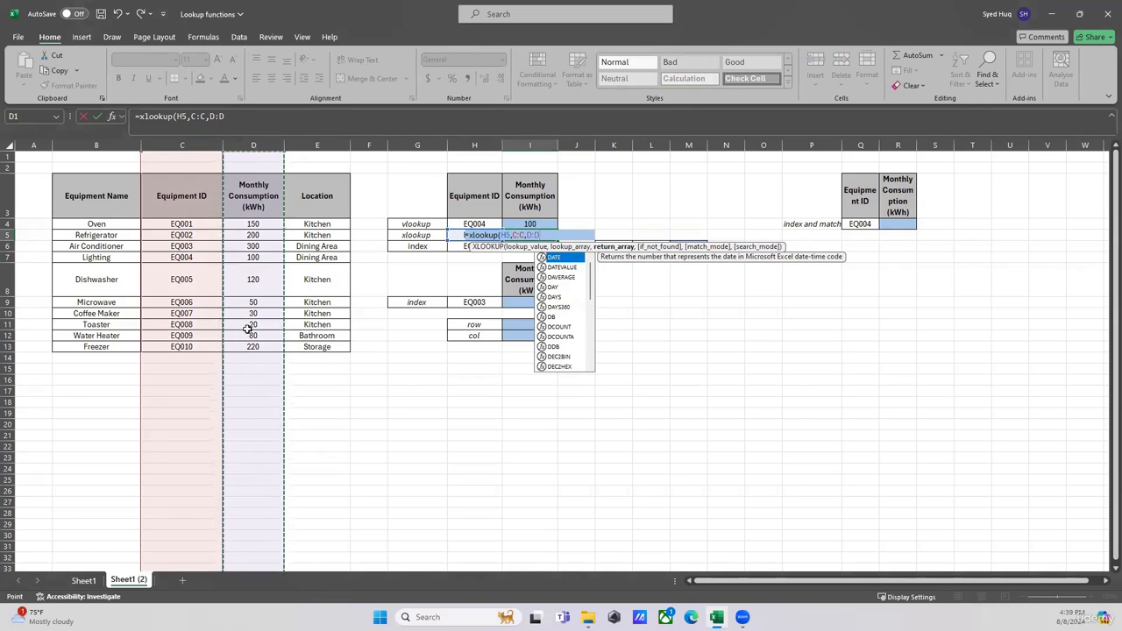
{"action": "type", "text": ")"}
{"action": "key", "text": "Return"}
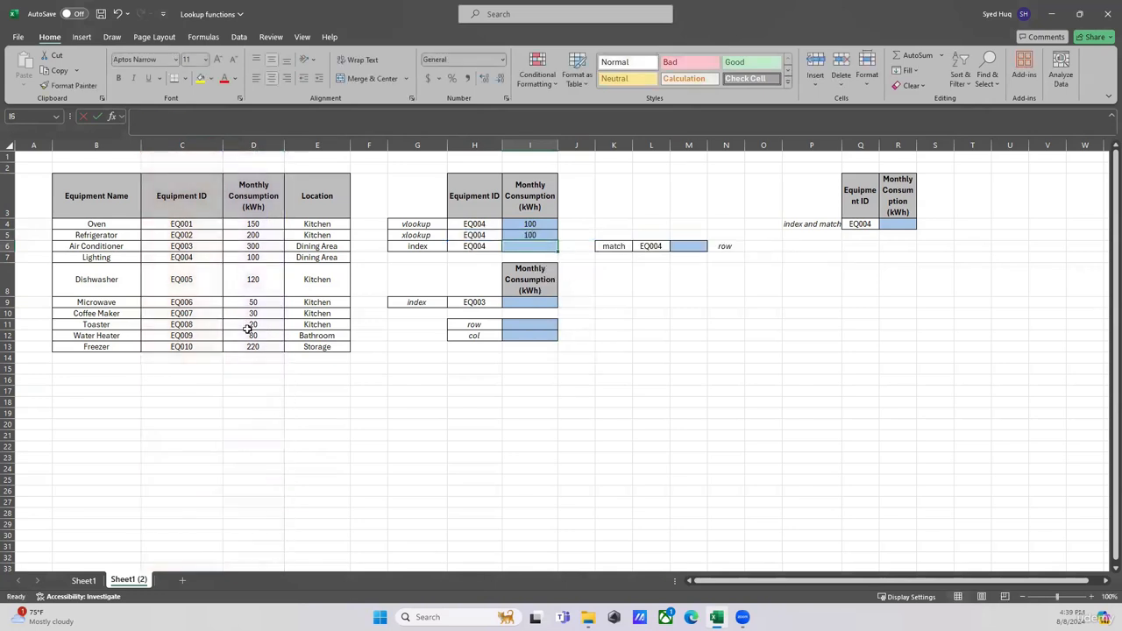
Compare the VLOOKUP formula in I4 with the XLOOKUP formula in I5 and its return column D.
{"action": "left_click", "coordinate": [521, 235]}
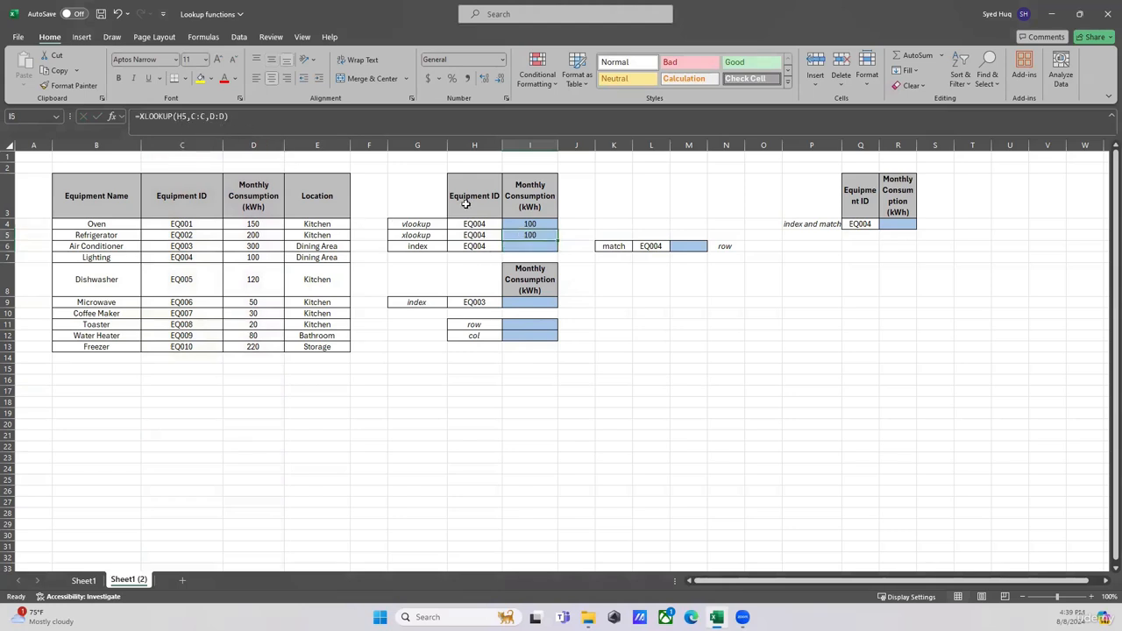
{"action": "left_click", "coordinate": [533, 224]}
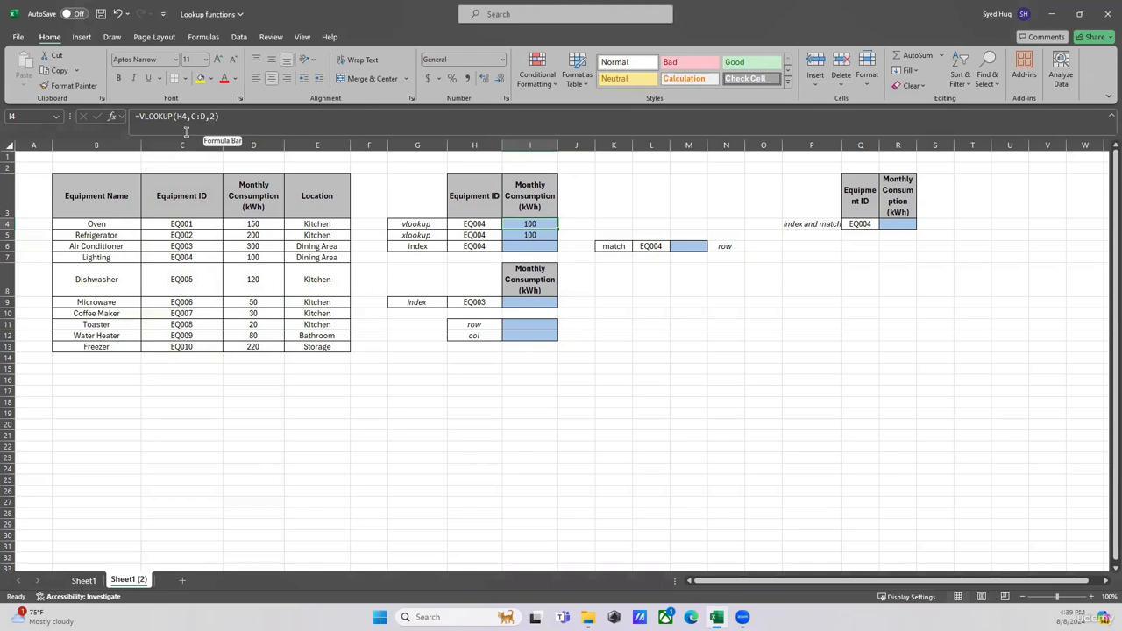
{"action": "left_click", "coordinate": [533, 235]}
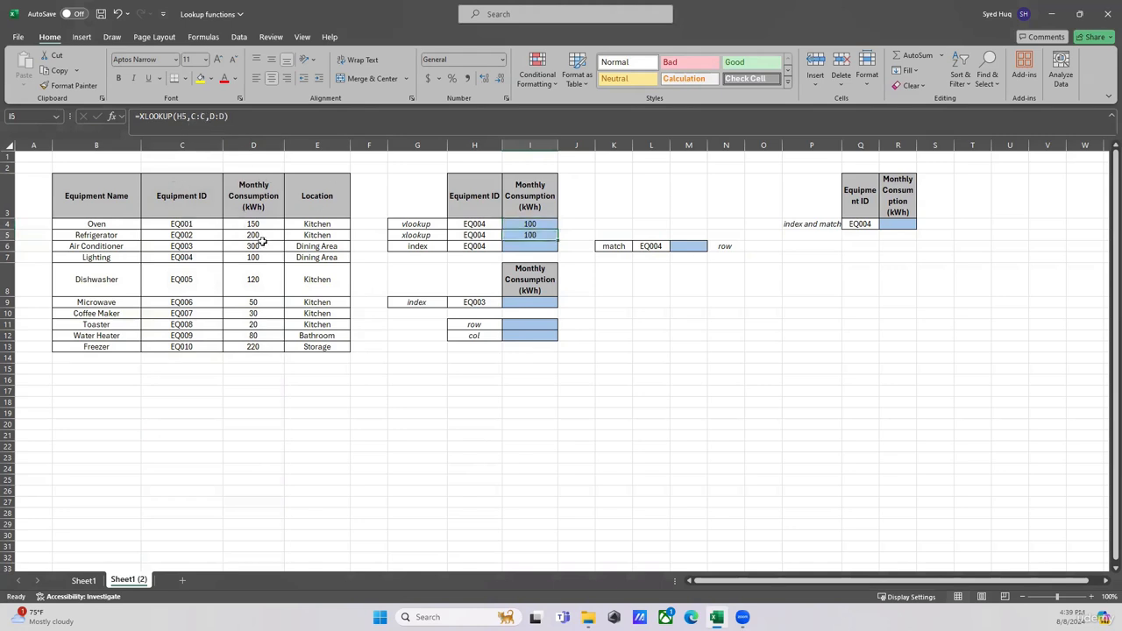
{"action": "left_click", "coordinate": [247, 143]}
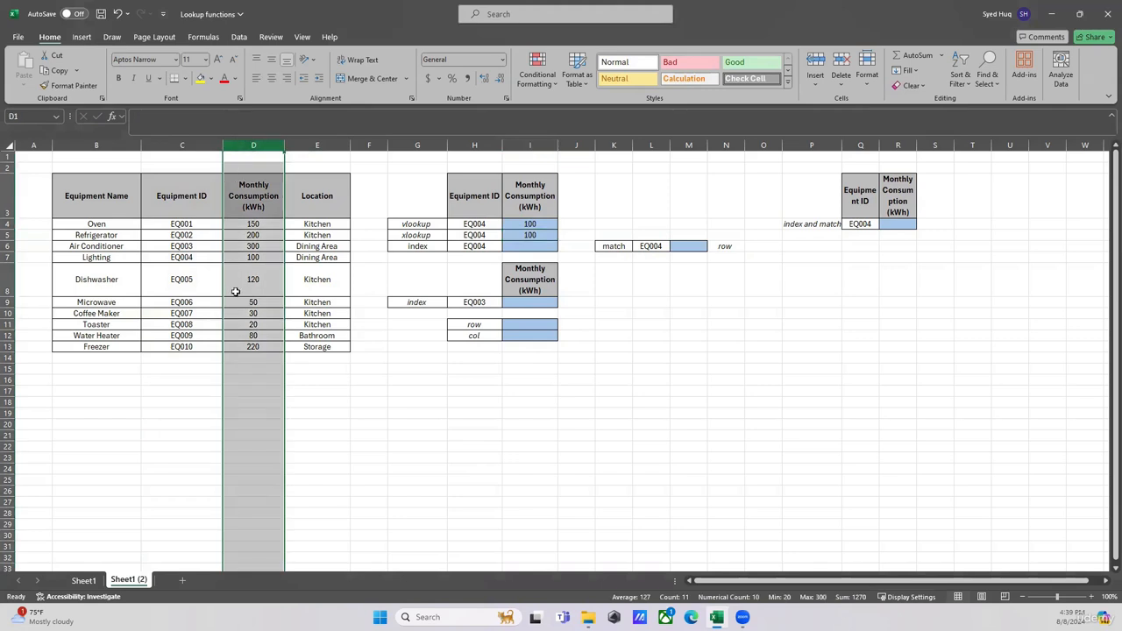
{"action": "left_click", "coordinate": [545, 234]}
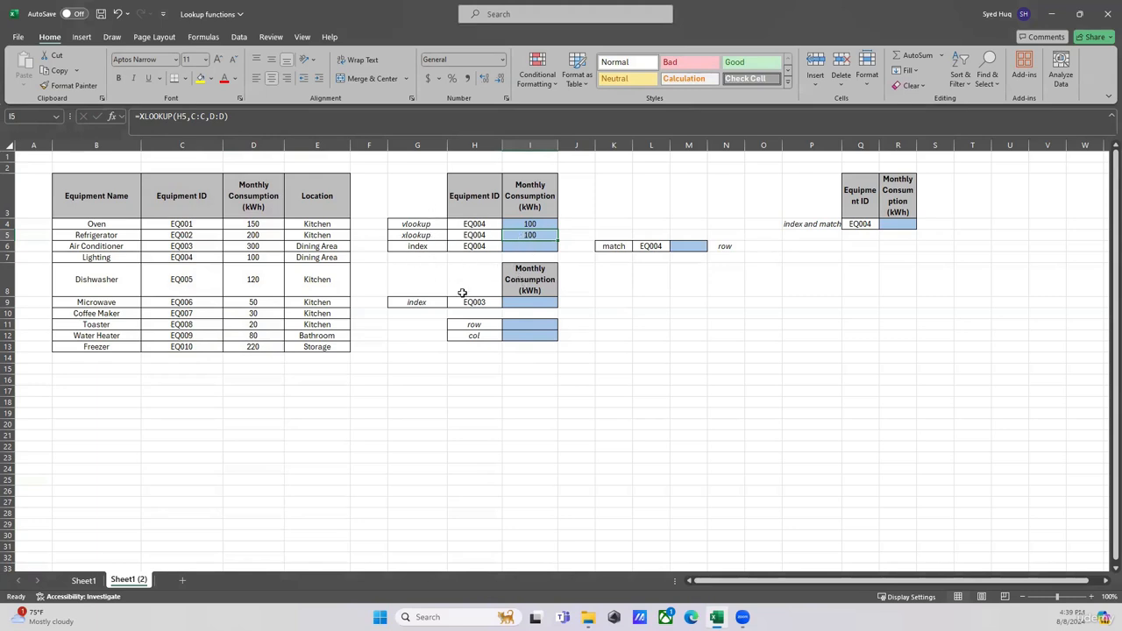
{"action": "left_click", "coordinate": [525, 248]}
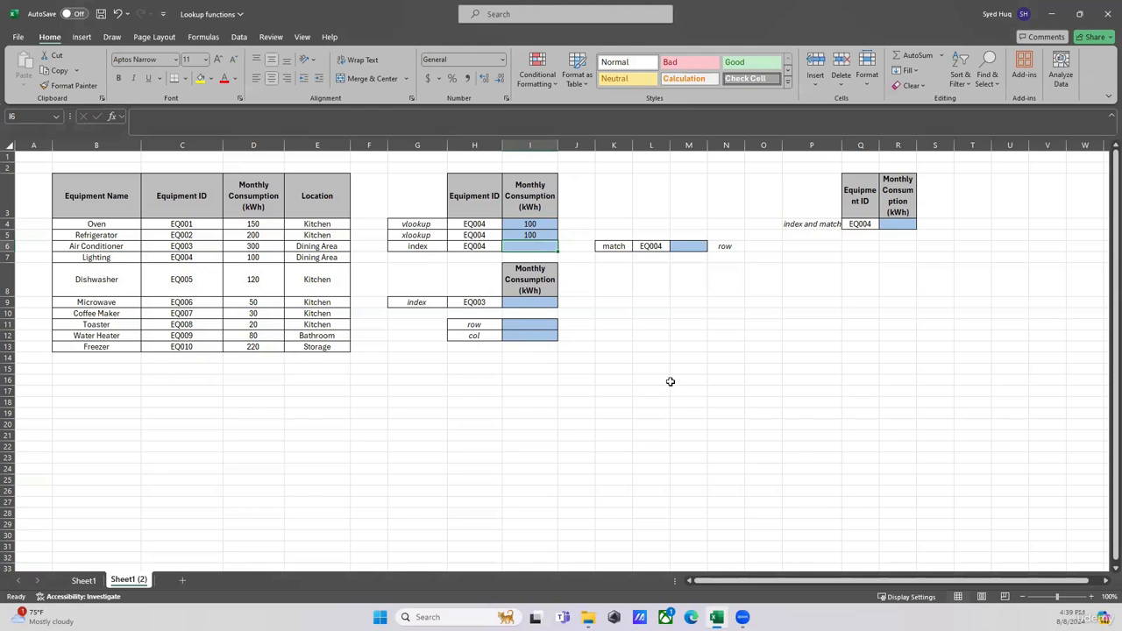
{"action": "type", "text": "=index("}
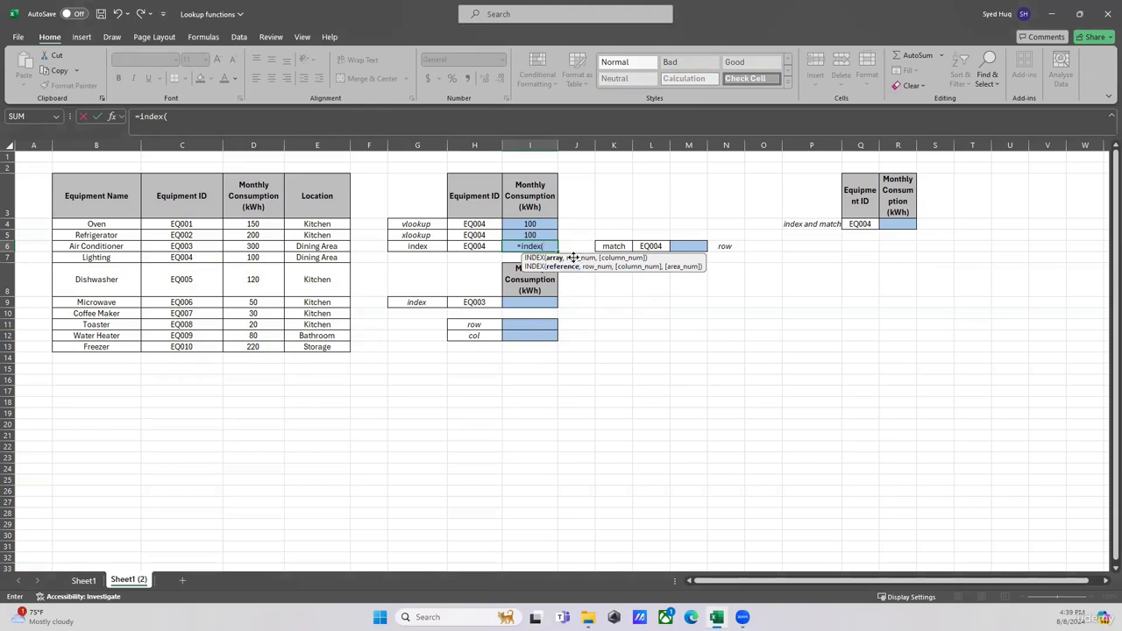
{"action": "key", "text": "Escape"}
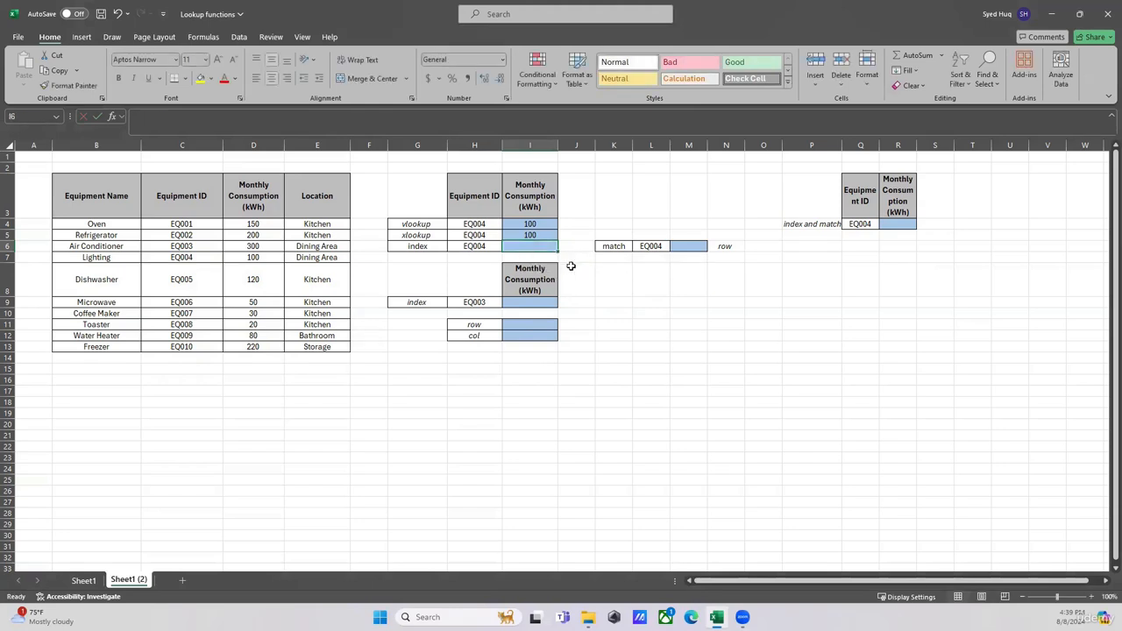
{"action": "left_click", "coordinate": [693, 247]}
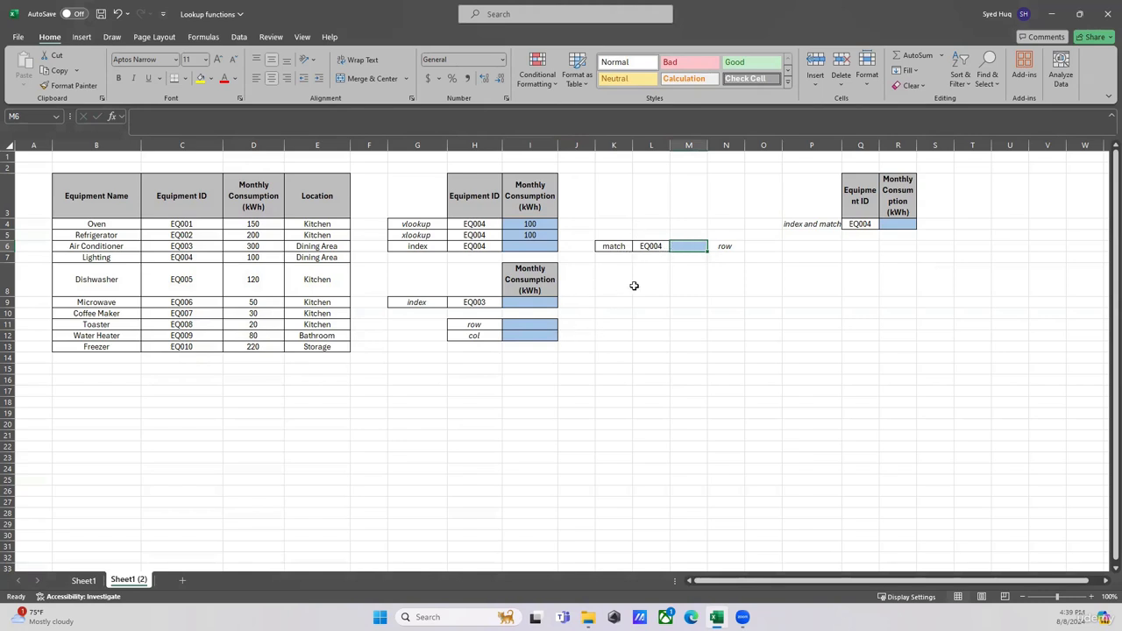
{"action": "left_click", "coordinate": [510, 245]}
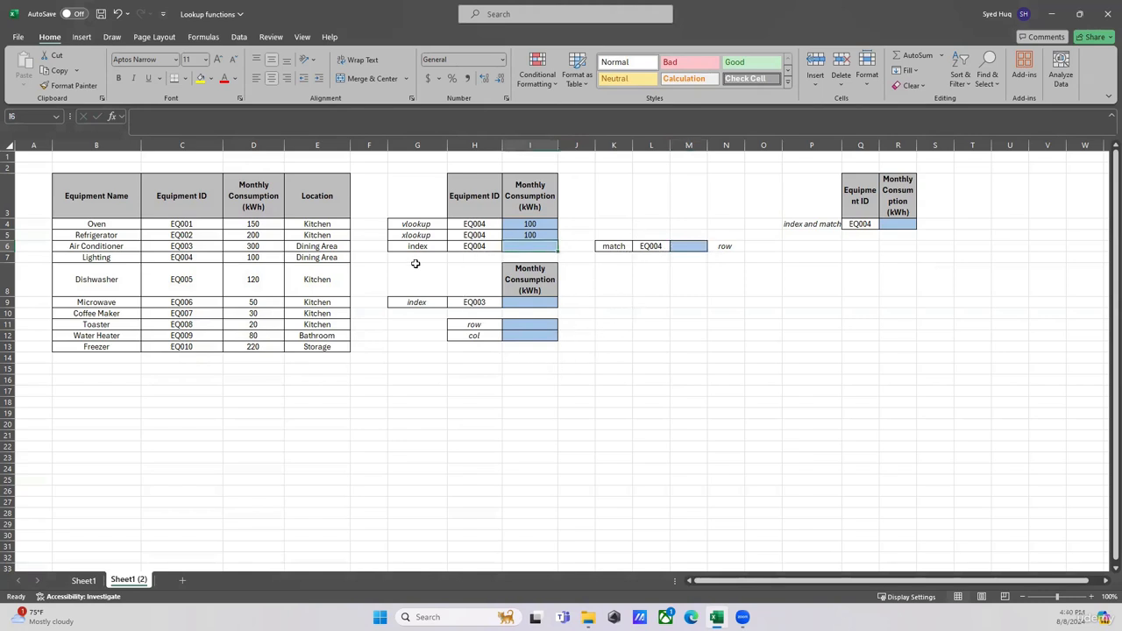
Enter =MATCH(L6,C4:C13,0) in cell M6 to find the exact-match row position of the equipment ID in L6.
{"action": "left_click", "coordinate": [699, 248]}
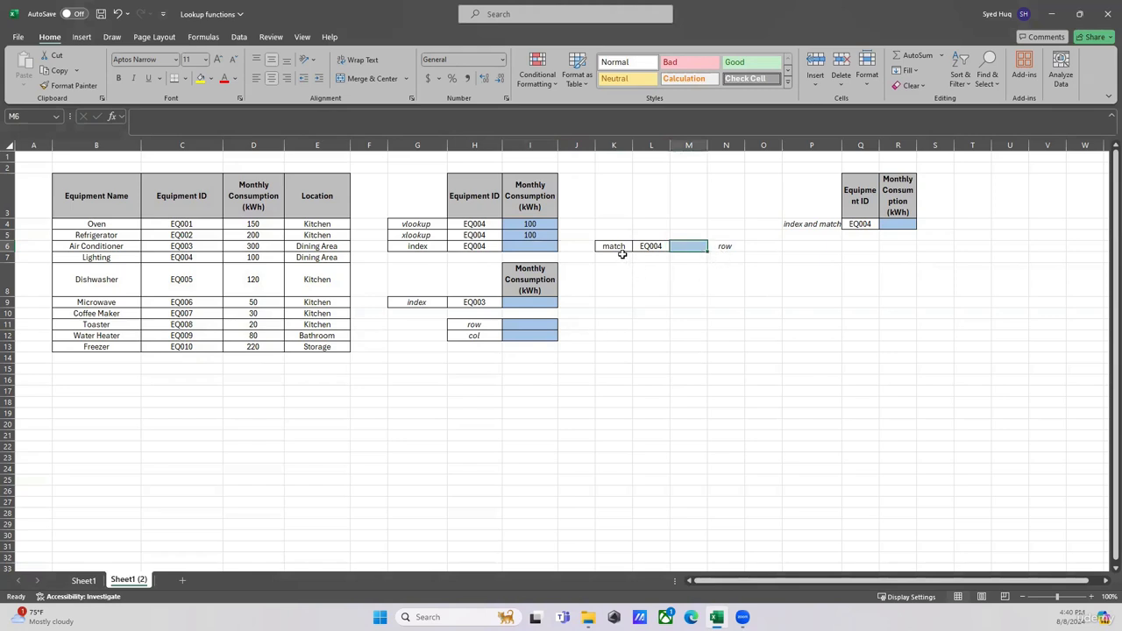
{"action": "type", "text": "=m"}
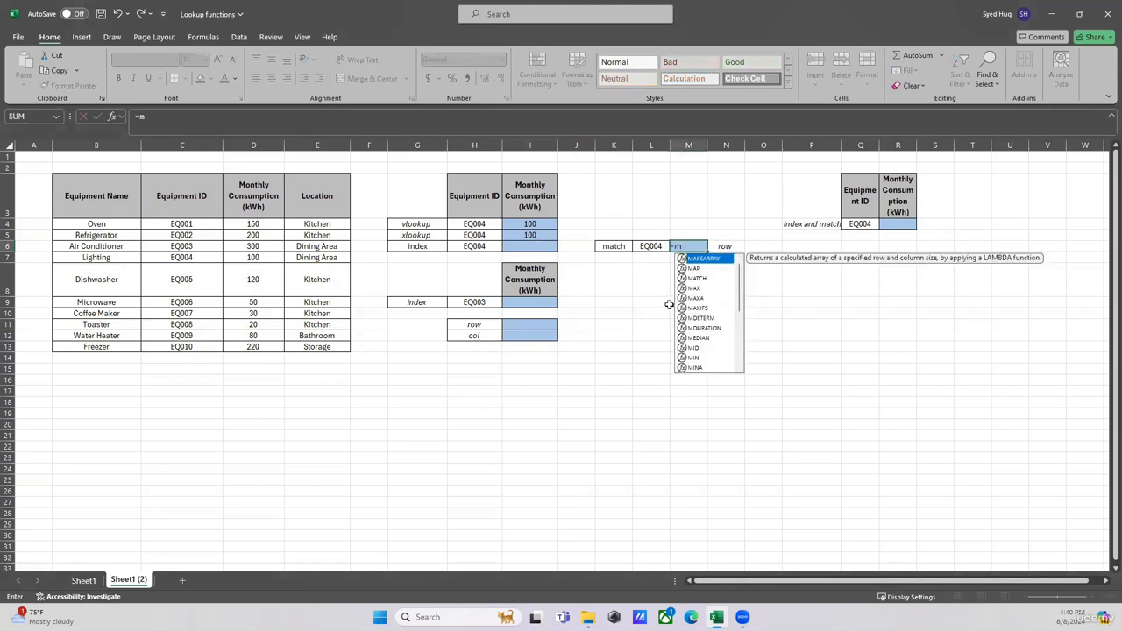
{"action": "type", "text": "a"}
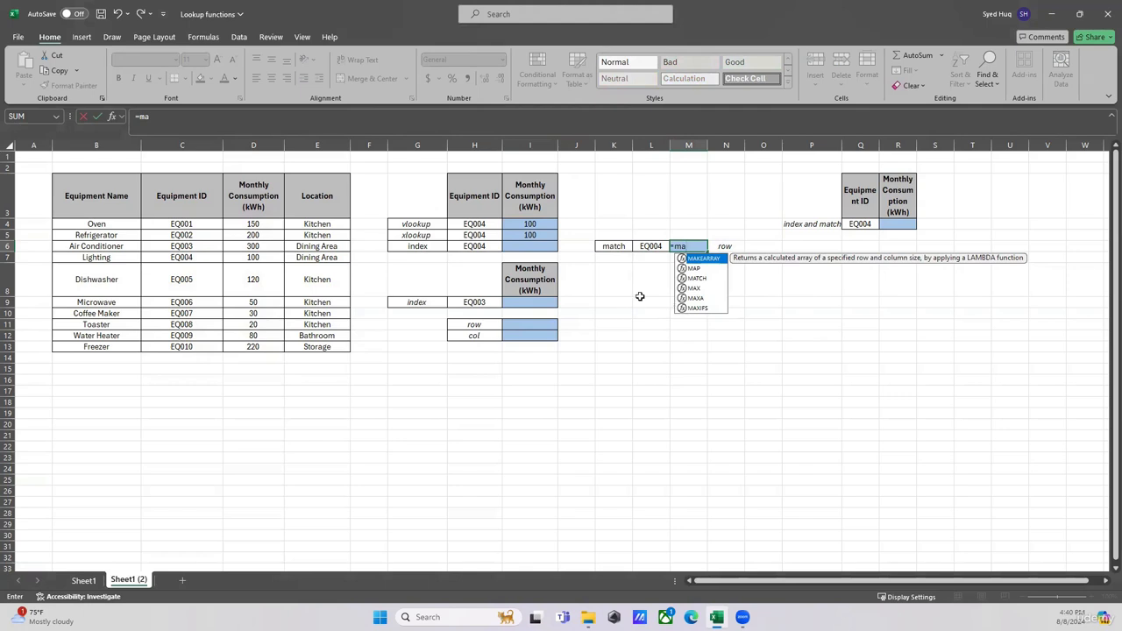
{"action": "left_click", "coordinate": [692, 279]}
{"action": "double_click", "coordinate": [692, 279]}
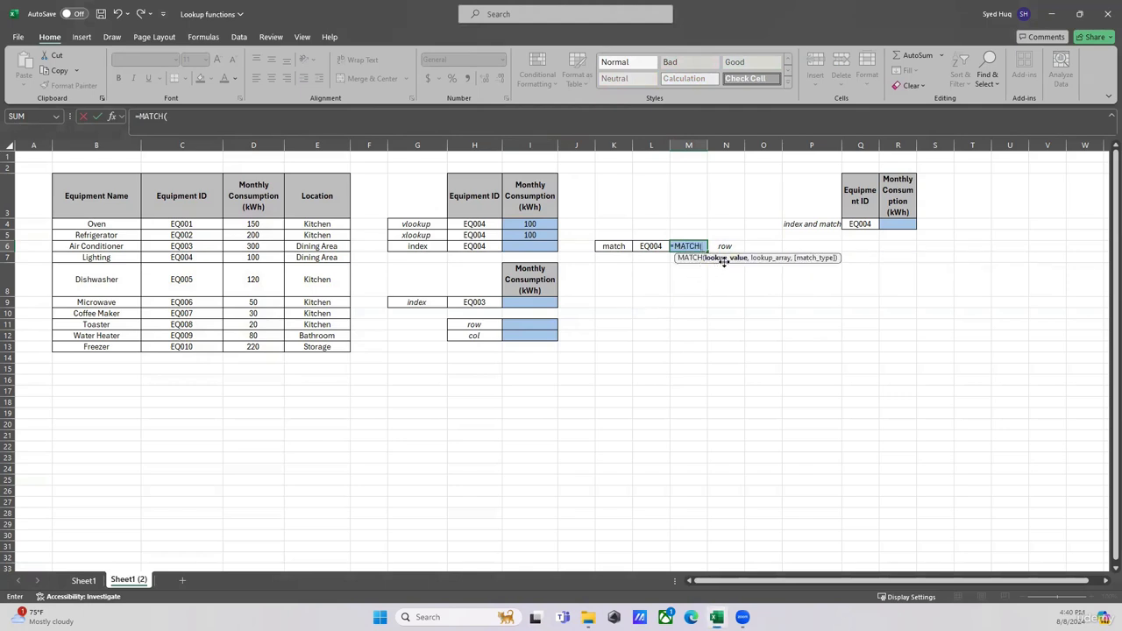
{"action": "left_click", "coordinate": [652, 249]}
{"action": "type", "text": ","}
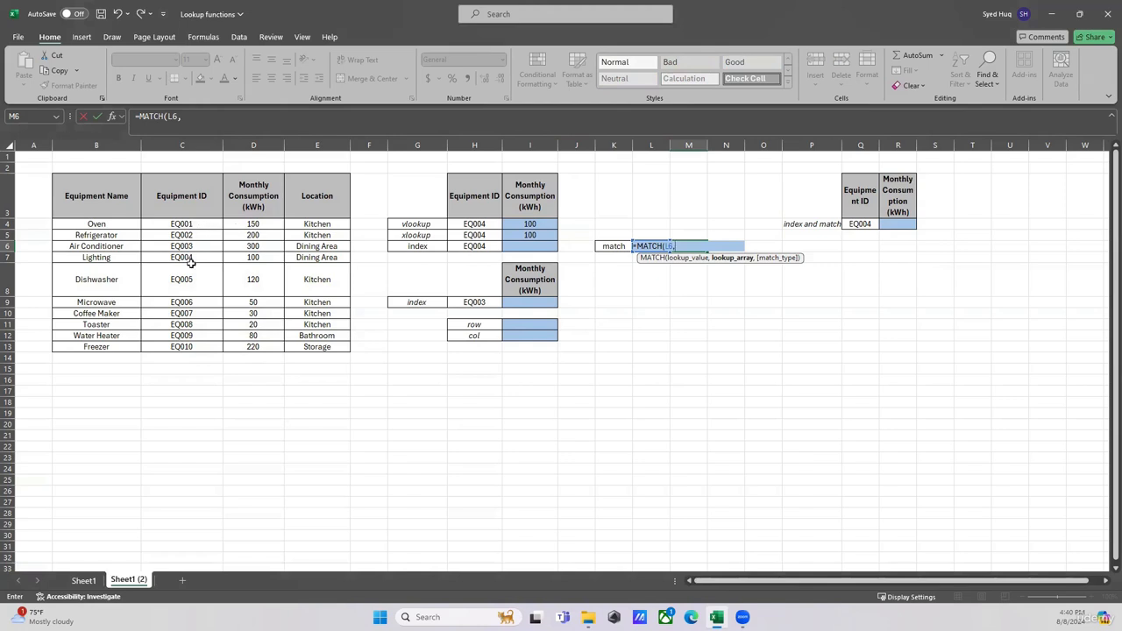
{"action": "left_click_drag", "start_coordinate": [193, 225], "coordinate": [192, 324]}
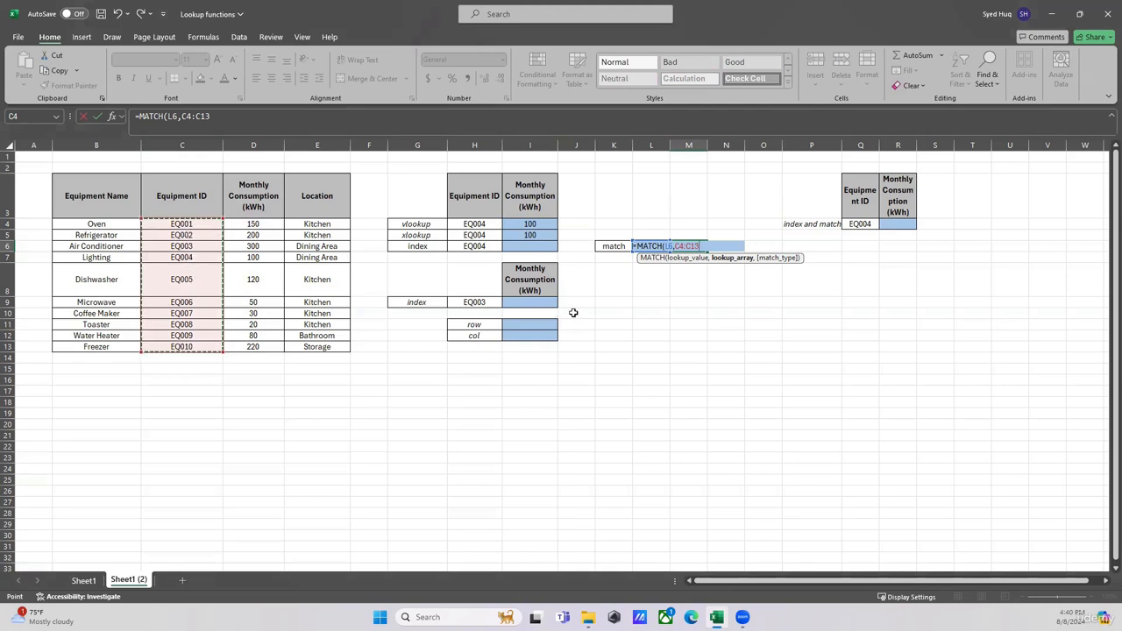
{"action": "type", "text": ","}
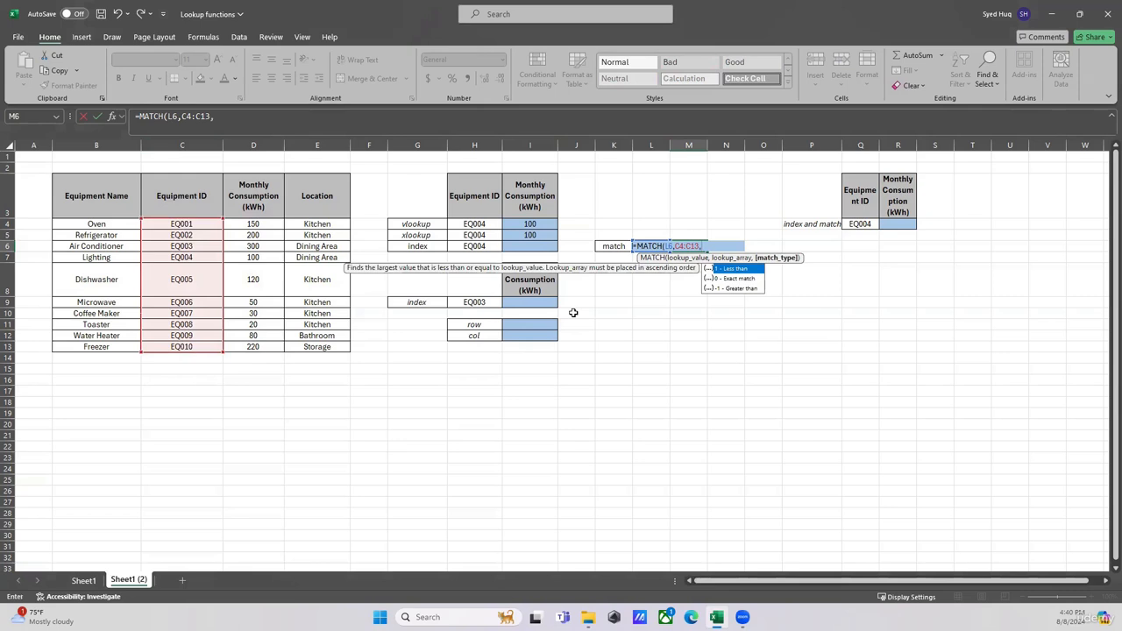
{"action": "double_click", "coordinate": [717, 277]}
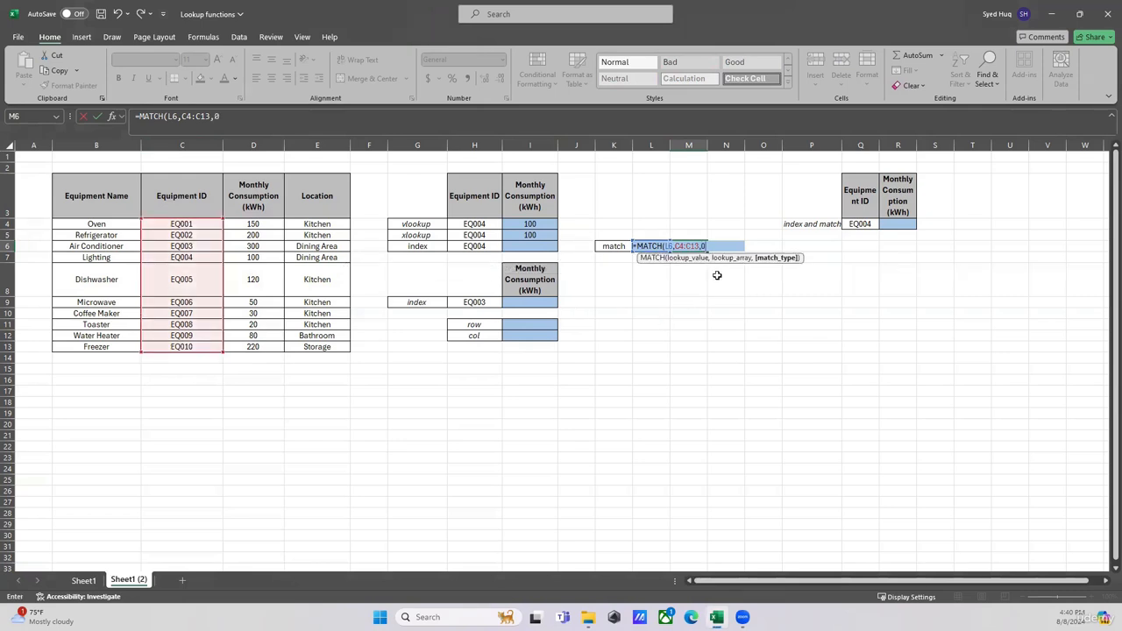
{"action": "key", "text": "Return"}
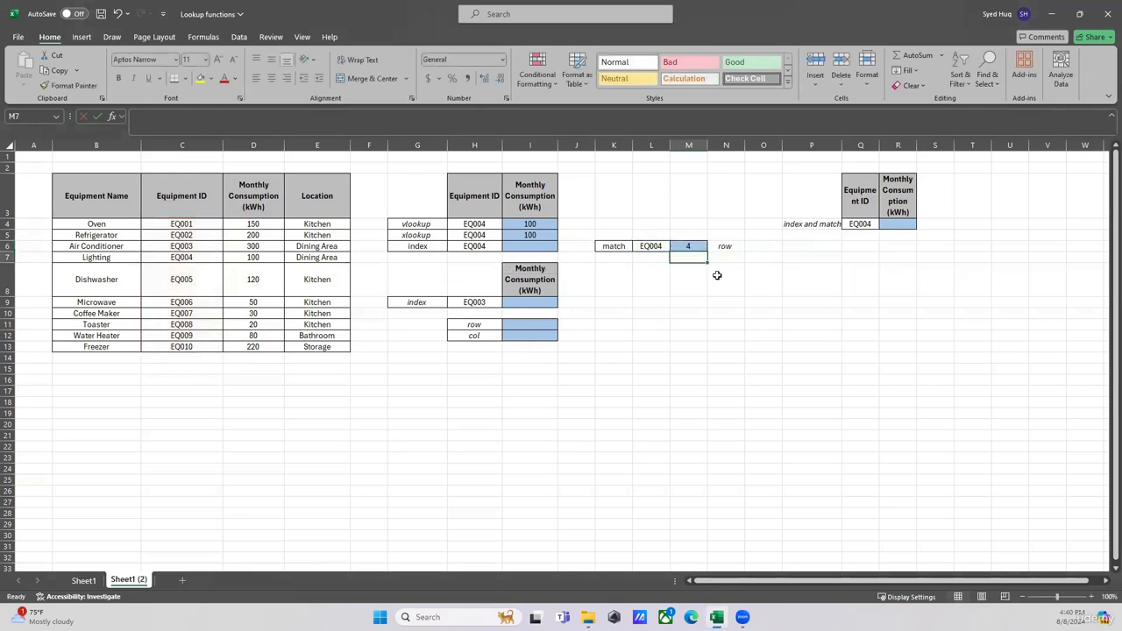
Step through the Equipment ID cells C4 to C7 to check EQ004's position against the MATCH formula in M6.
{"action": "left_click", "coordinate": [191, 225]}
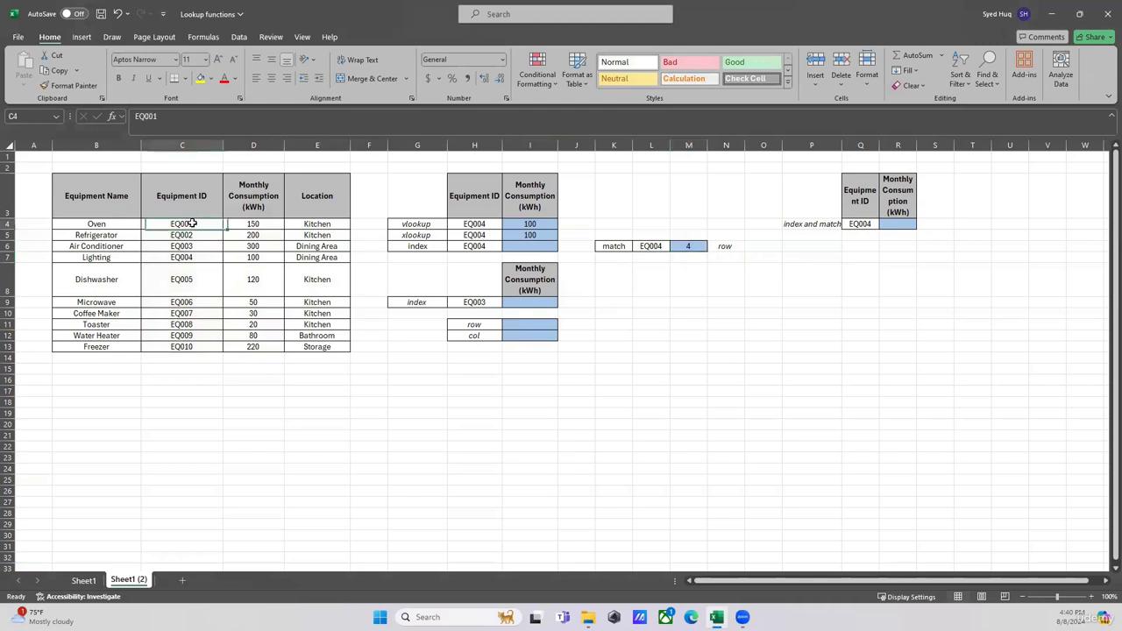
{"action": "left_click", "coordinate": [193, 235]}
{"action": "left_click", "coordinate": [198, 246]}
{"action": "left_click", "coordinate": [198, 259]}
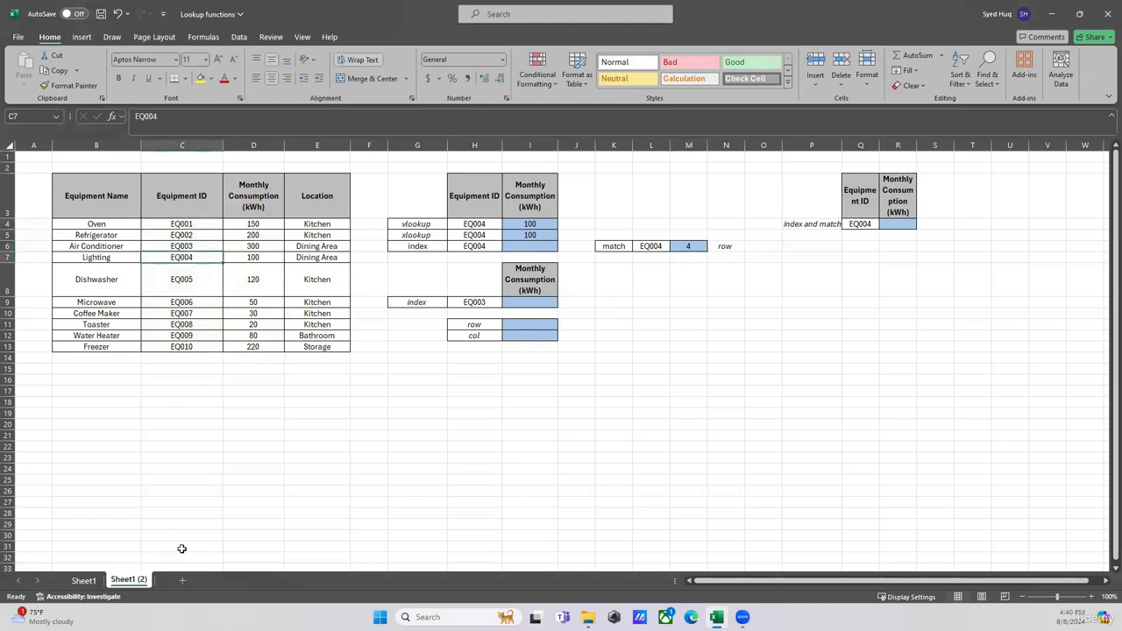
{"action": "left_click", "coordinate": [685, 248]}
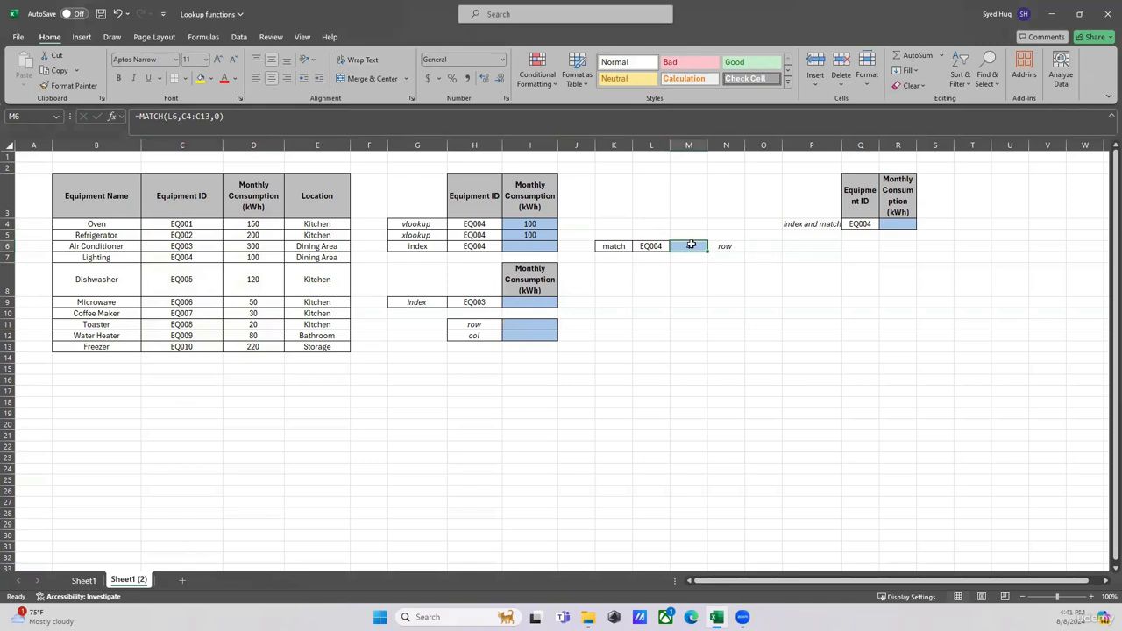
Enter =INDEX(C4:D13,M6,2) in cell I6 to return the monthly consumption using the row number in M6.
{"action": "left_click", "coordinate": [528, 245]}
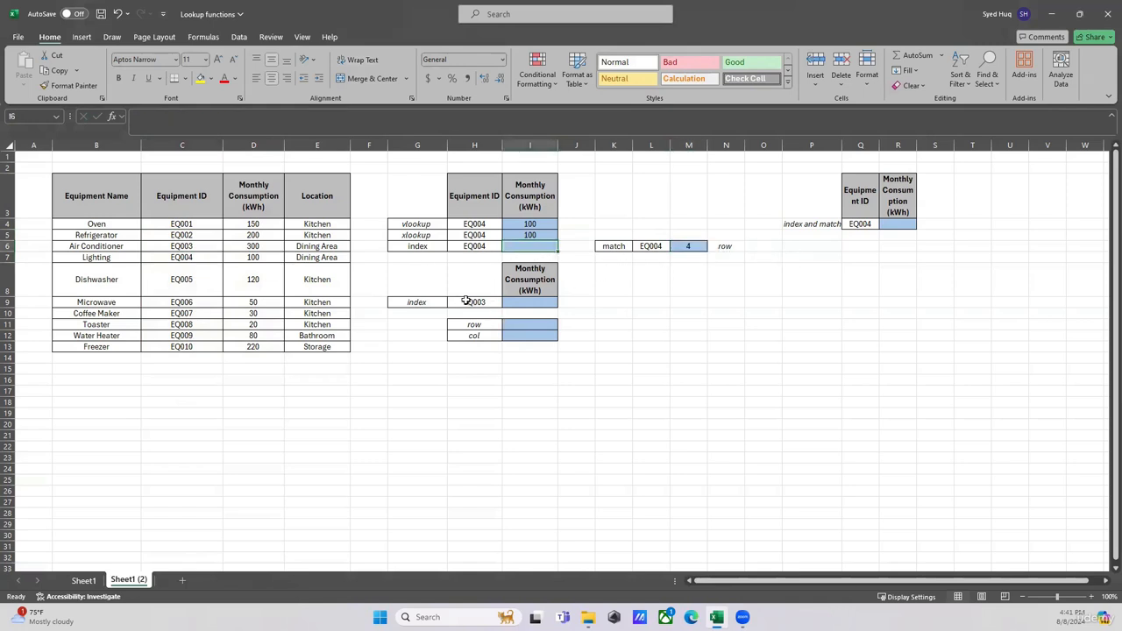
{"action": "type", "text": "=index("}
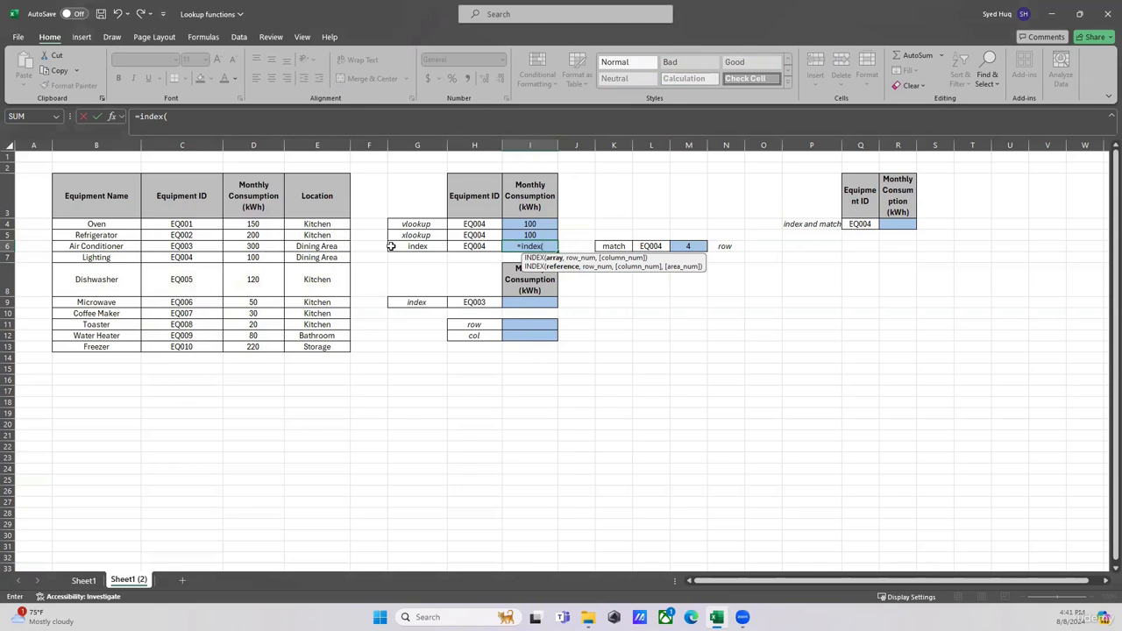
{"action": "left_click", "coordinate": [184, 226]}
{"action": "left_click_drag", "start_coordinate": [220, 243], "coordinate": [277, 344]}
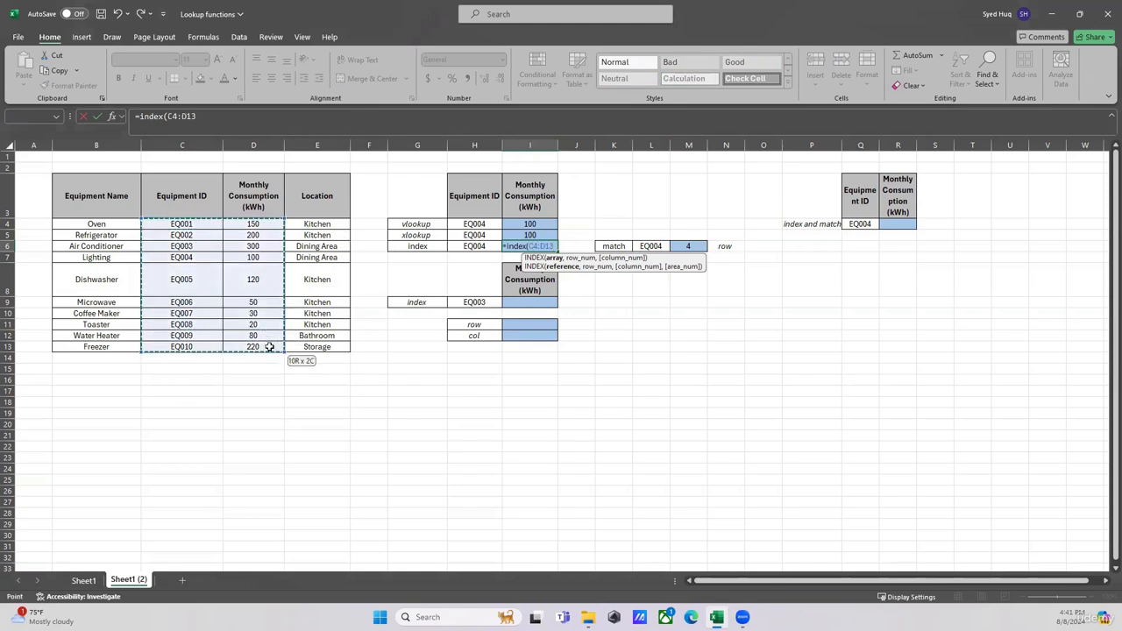
{"action": "type", "text": ","}
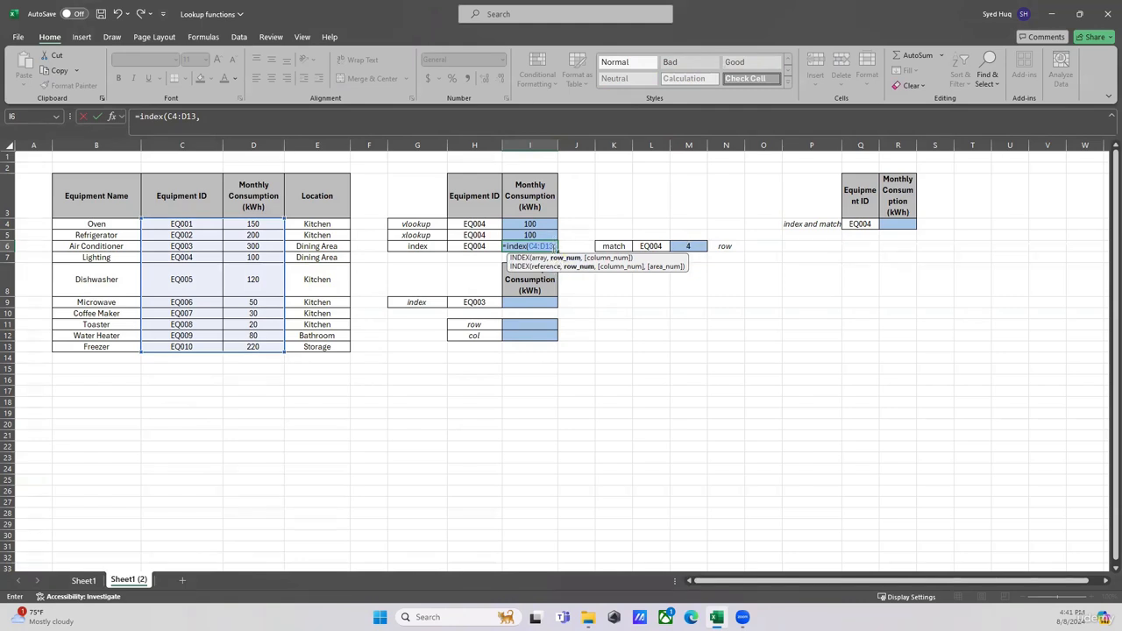
{"action": "left_click", "coordinate": [684, 247]}
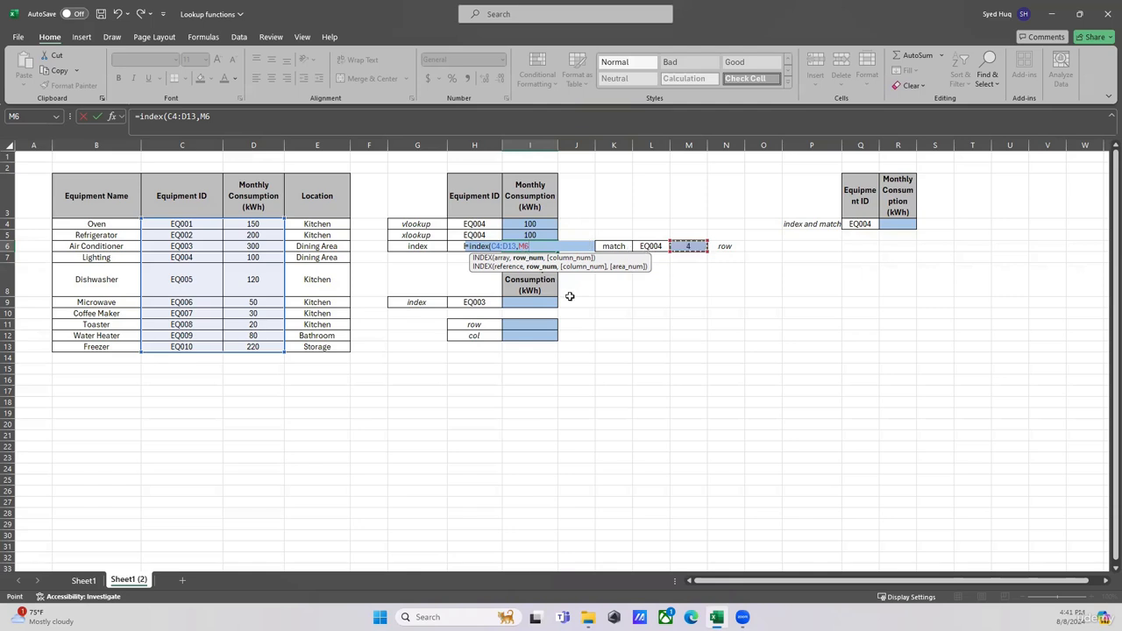
{"action": "type", "text": ",2"}
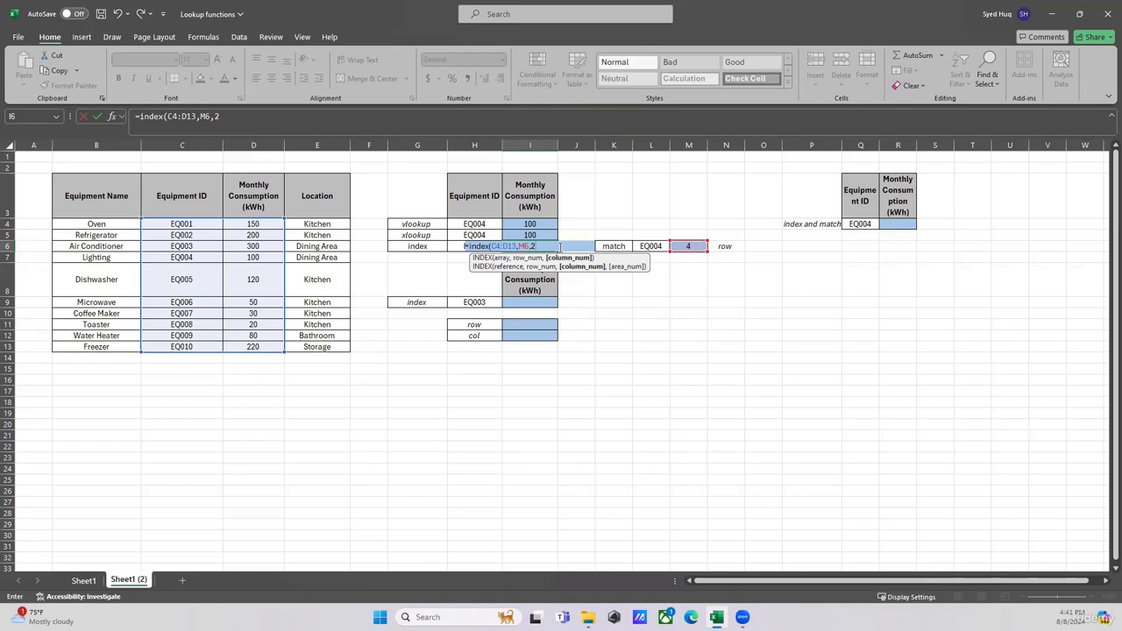
{"action": "key", "text": "Return"}
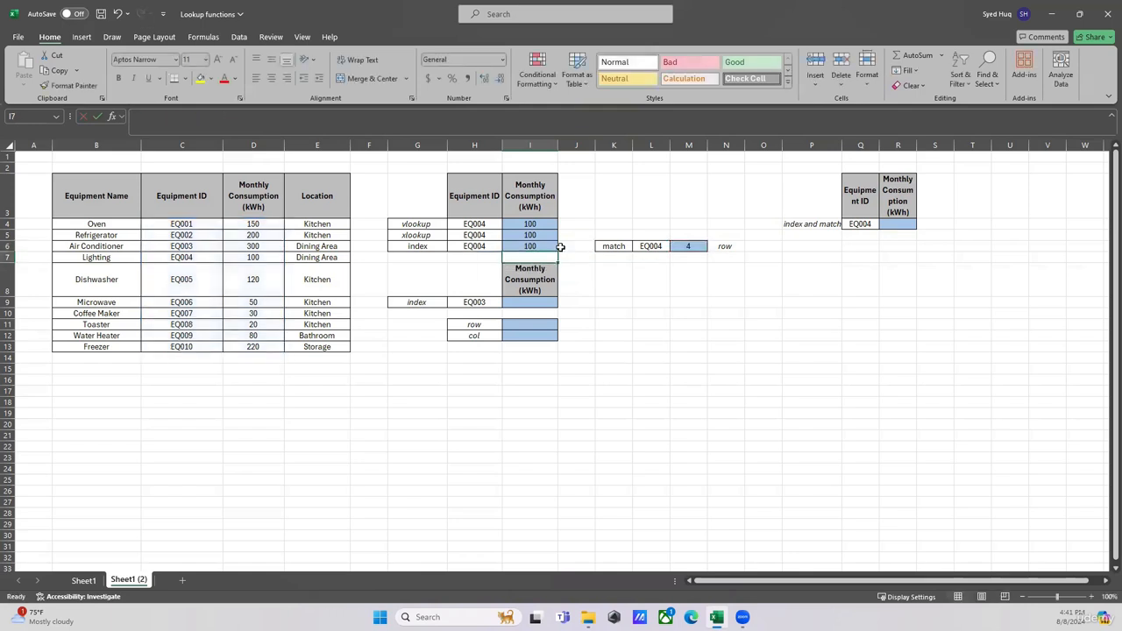
{"action": "left_click", "coordinate": [619, 391]}
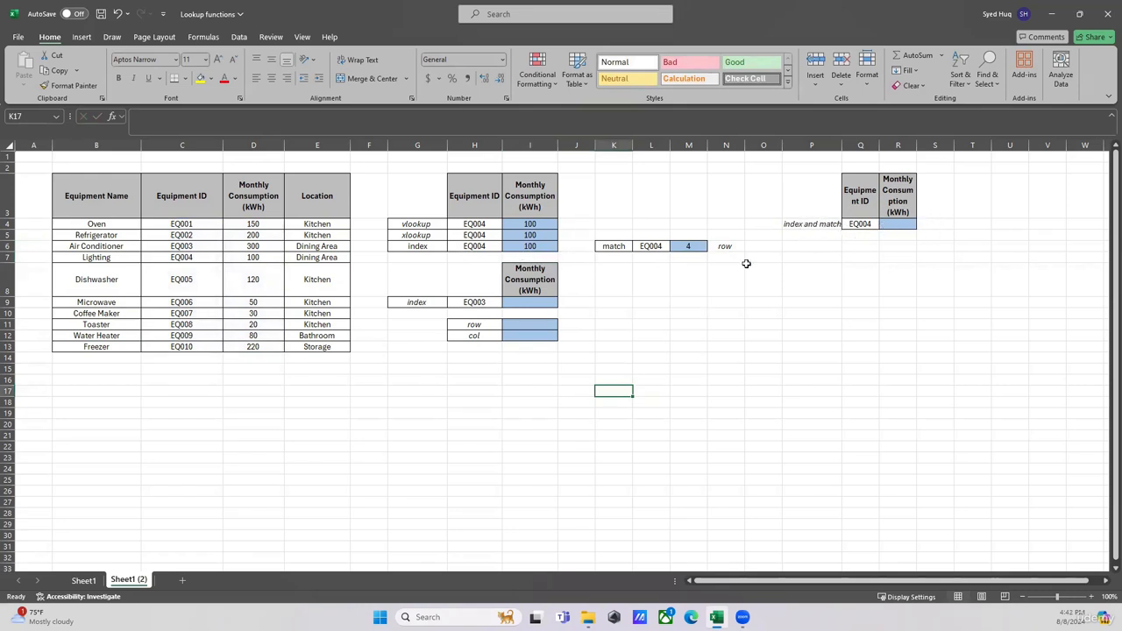
Combine the M6 and I6 logic by entering =INDEX(C4:D13,MATCH(Q4,C4:C13,0),2) in cell R4 for the equipment ID in Q4.
{"action": "left_click", "coordinate": [690, 248]}
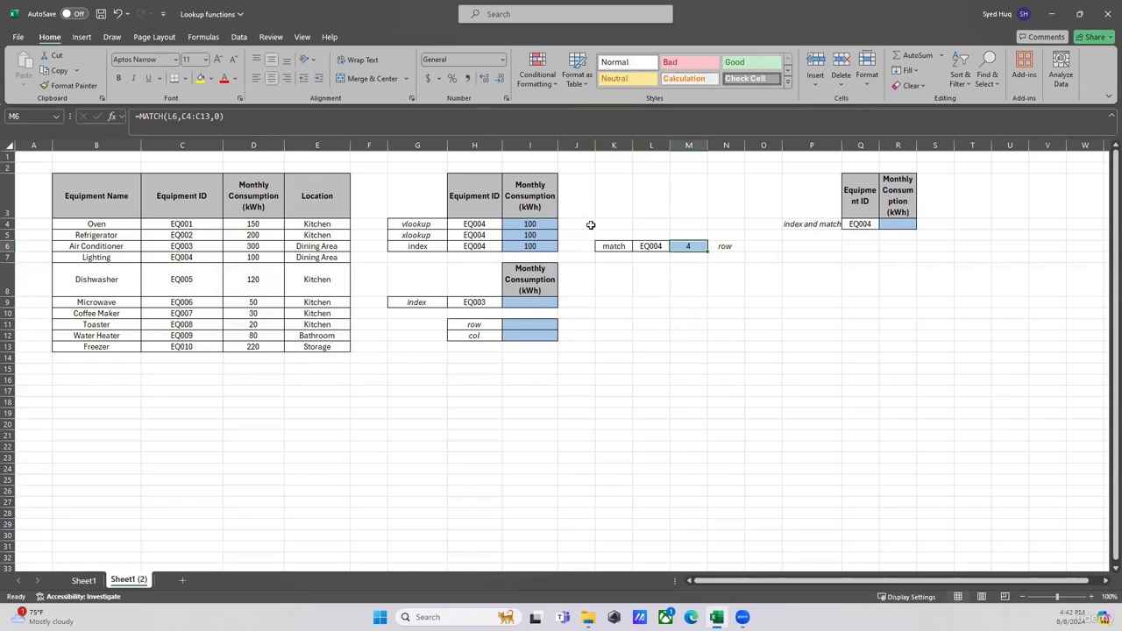
{"action": "left_click", "coordinate": [514, 247]}
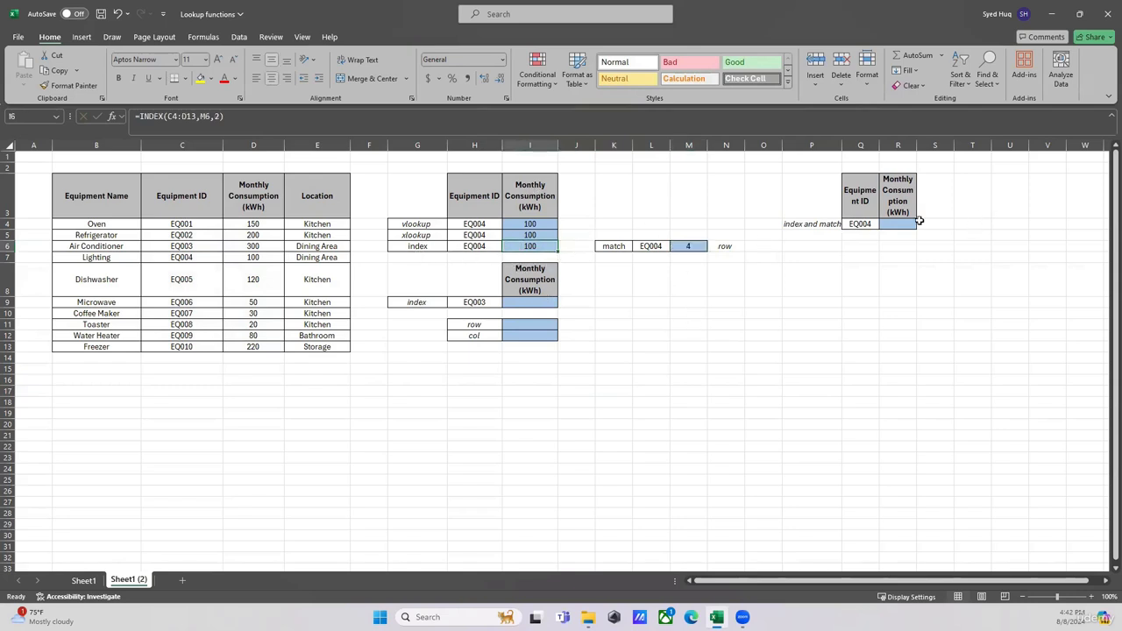
{"action": "left_click", "coordinate": [899, 224]}
{"action": "type", "text": "=index("}
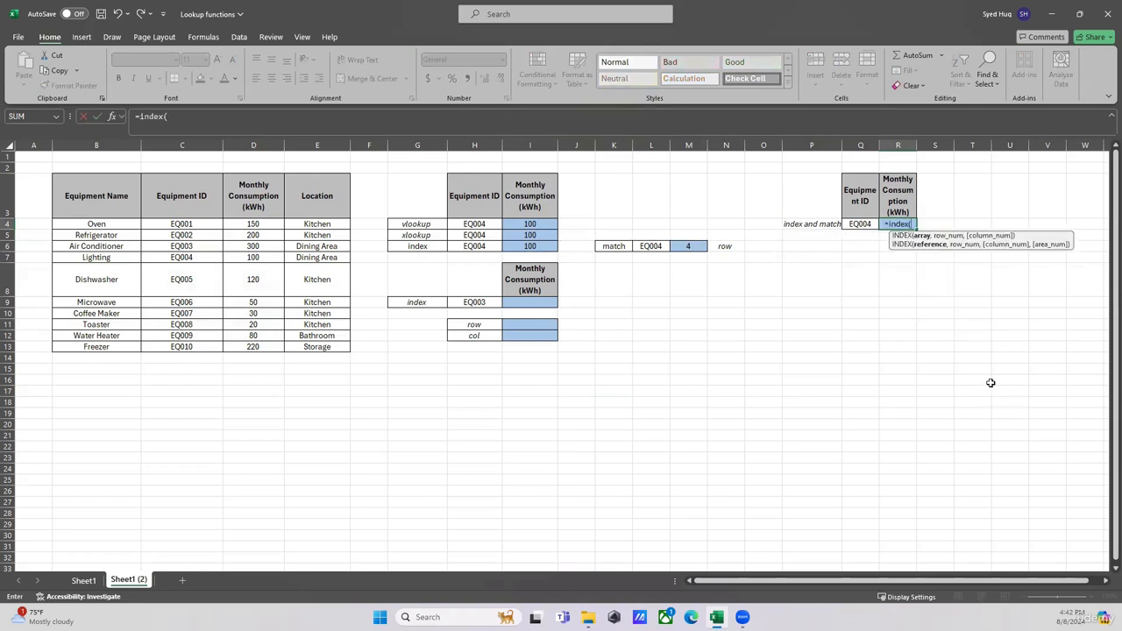
{"action": "left_click_drag", "start_coordinate": [175, 224], "coordinate": [240, 345]}
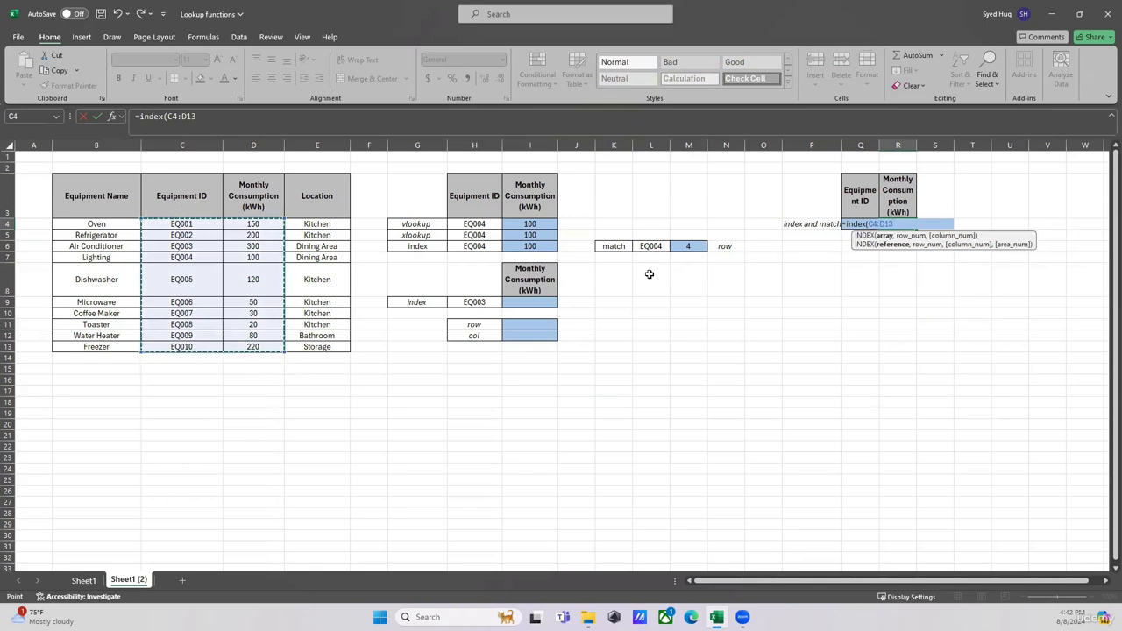
{"action": "type", "text": ","}
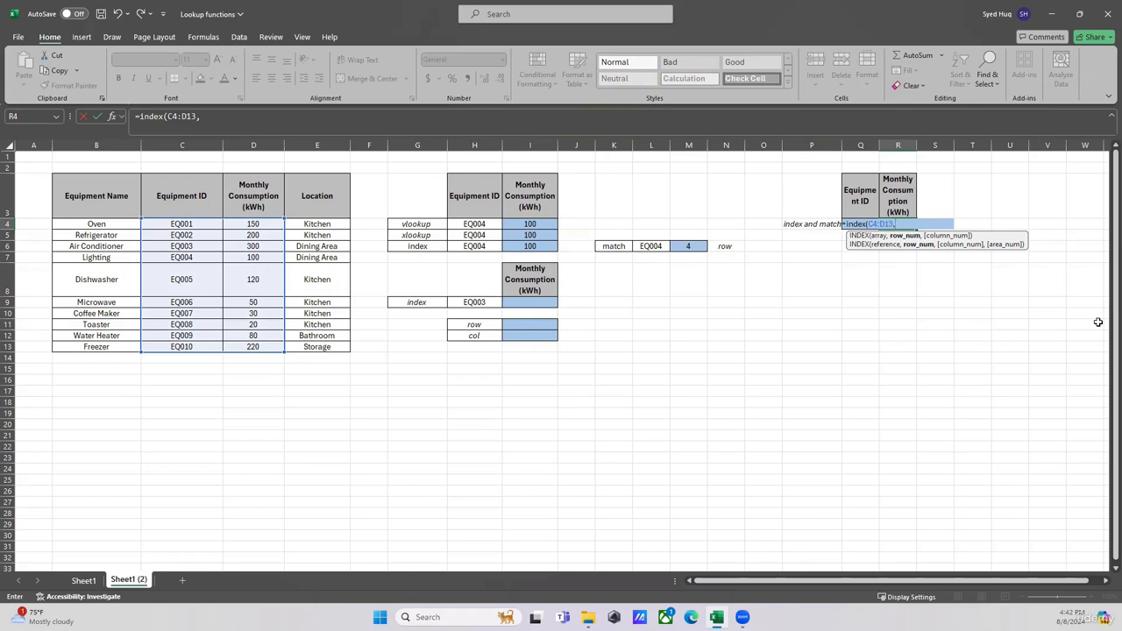
{"action": "type", "text": "match("}
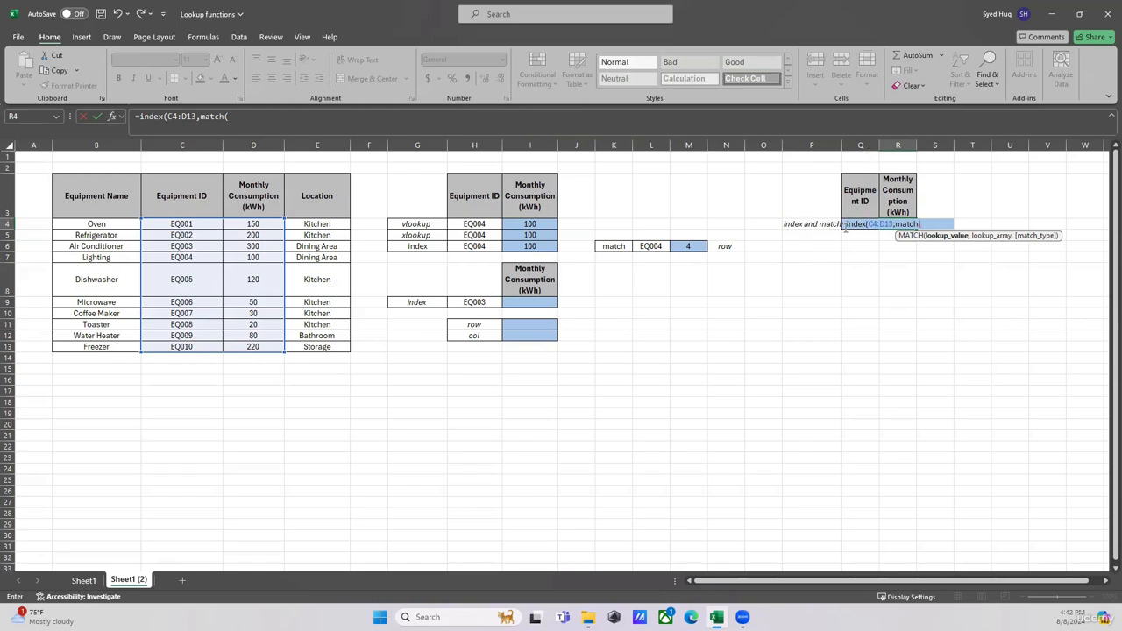
{"action": "type", "text": "q4,"}
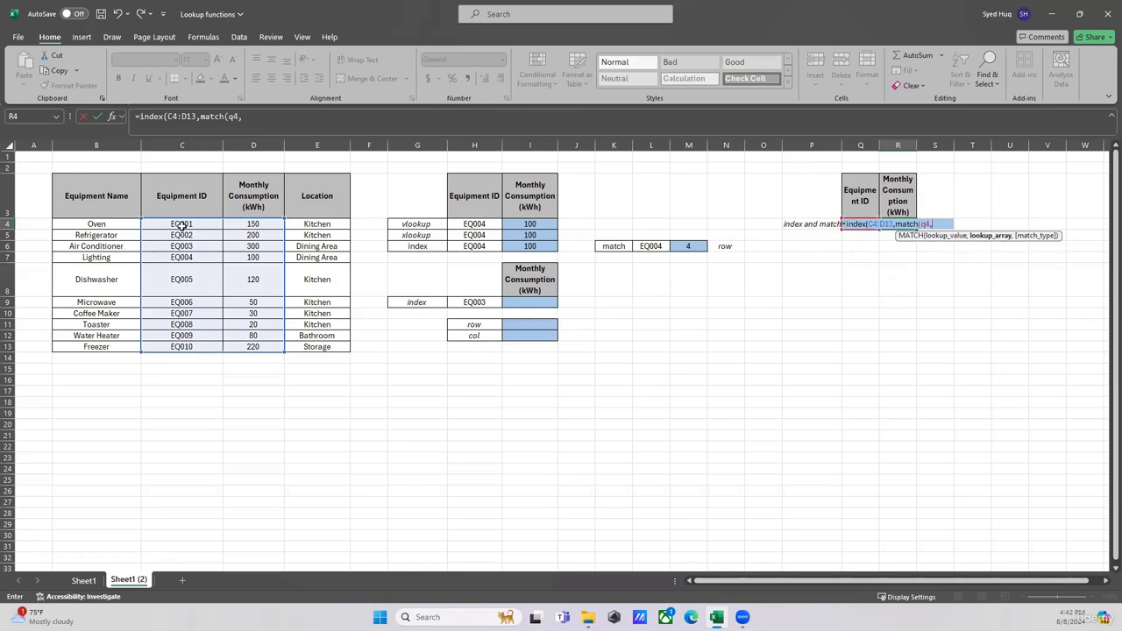
{"action": "left_click_drag", "start_coordinate": [181, 225], "coordinate": [181, 347]}
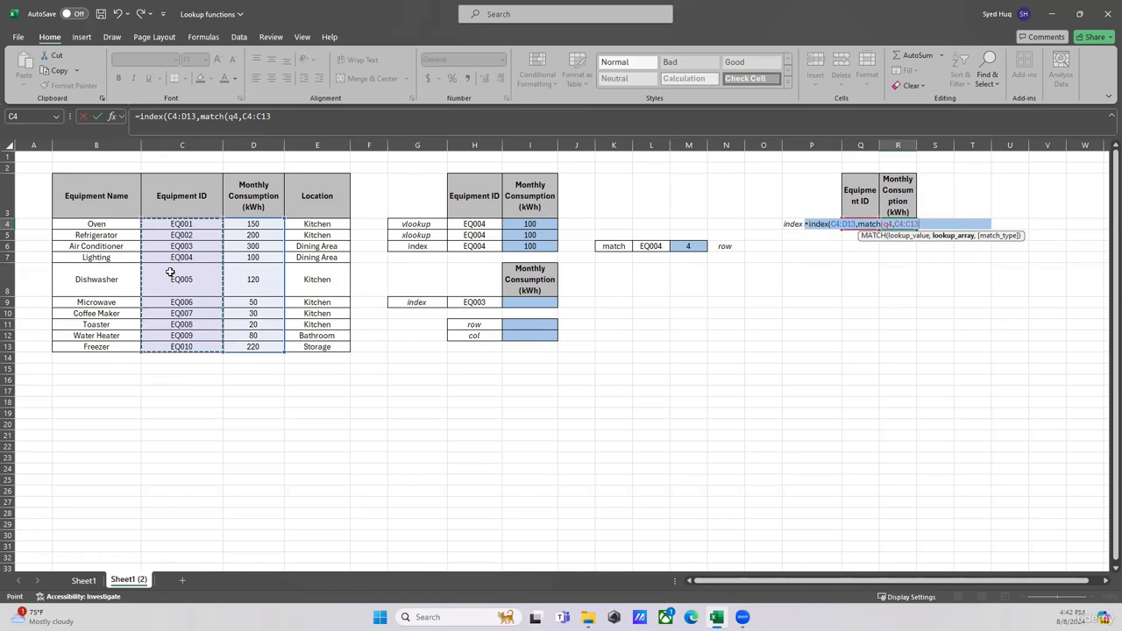
{"action": "type", "text": ",0"}
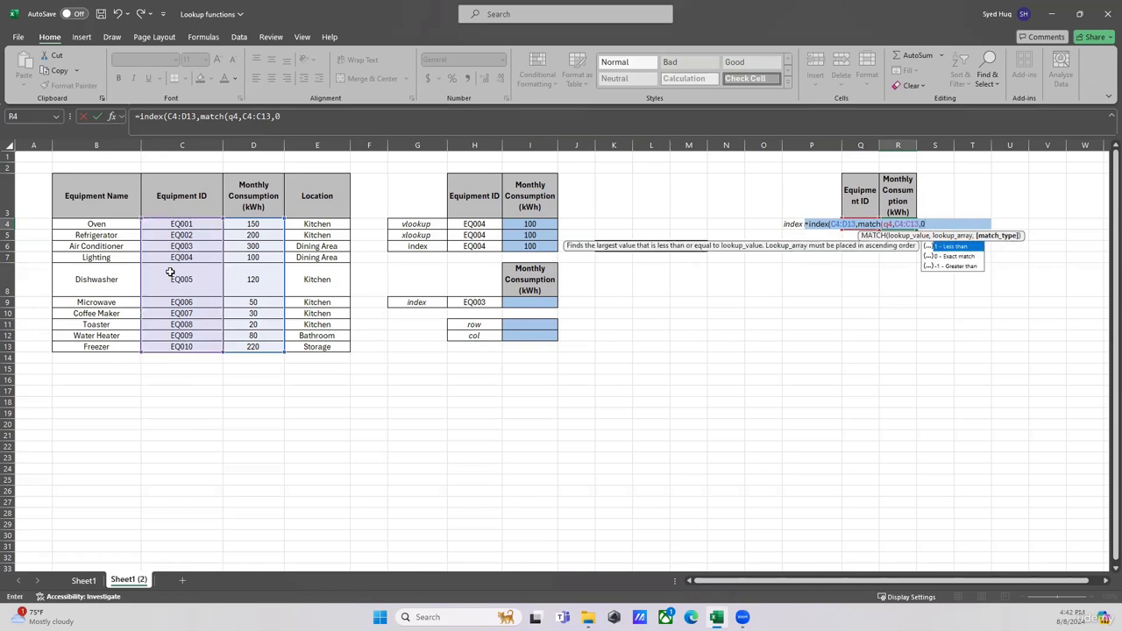
{"action": "type", "text": "),2"}
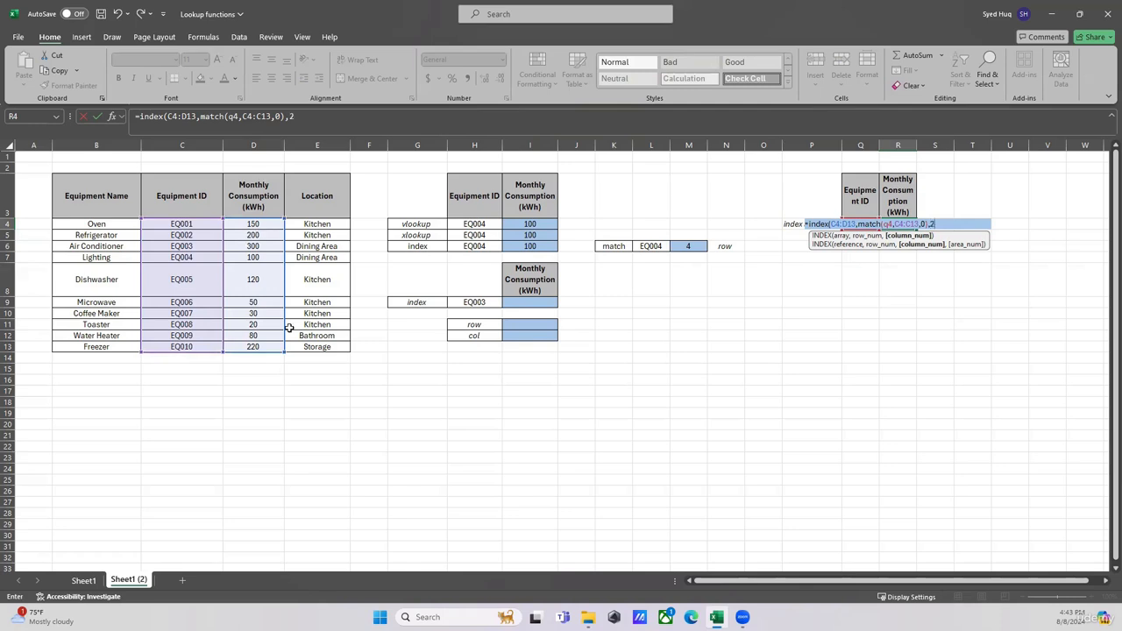
{"action": "type", "text": ")"}
{"action": "key", "text": "Return"}
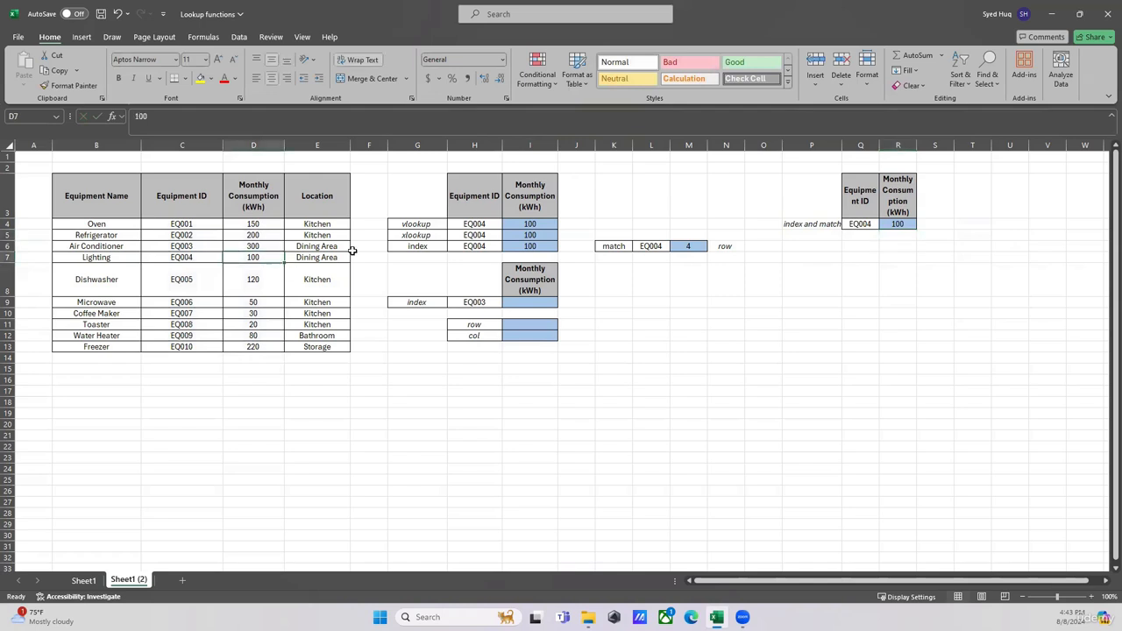
Compare the combined INDEX and MATCH formula in R4 with the separate MATCH in M6 and INDEX in I6.
{"action": "left_click", "coordinate": [907, 225]}
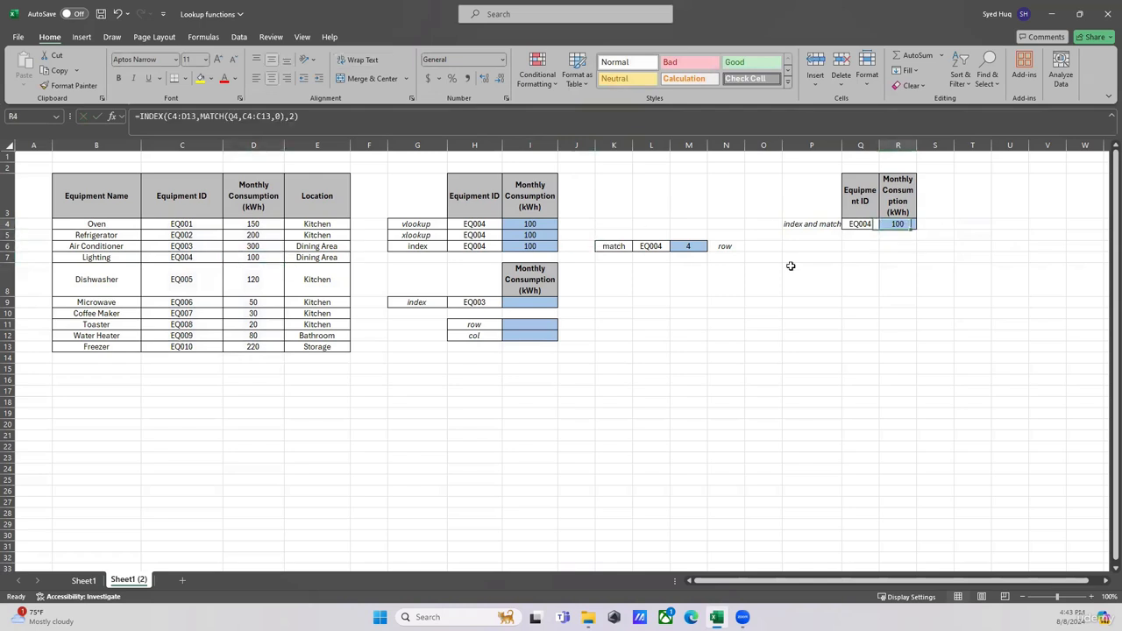
{"action": "left_click", "coordinate": [689, 246]}
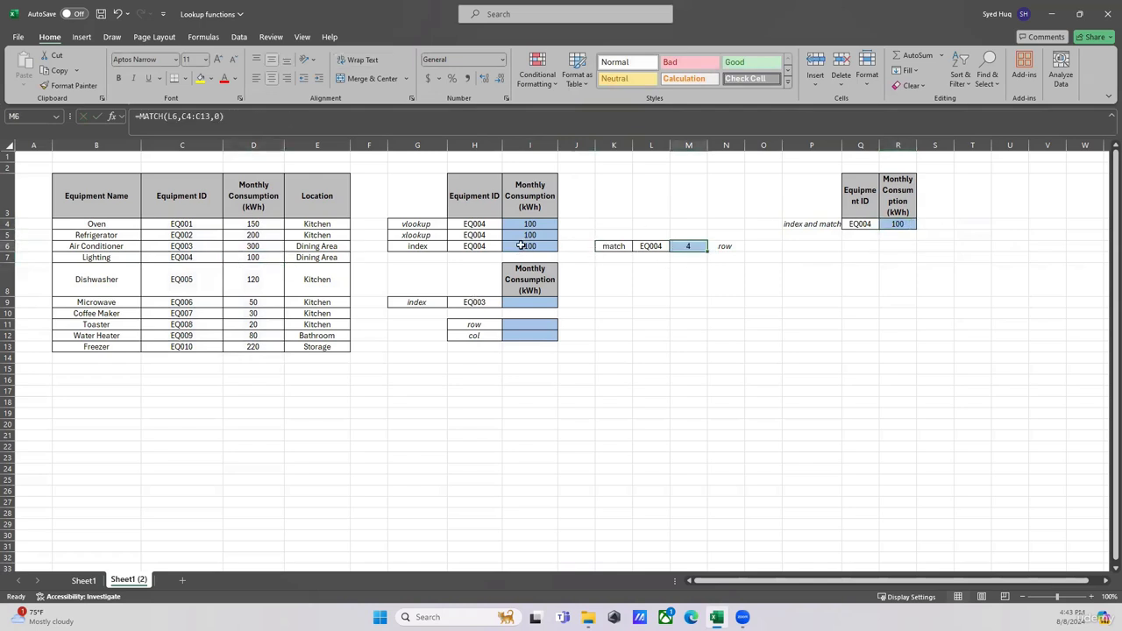
{"action": "left_click", "coordinate": [529, 247]}
{"action": "left_click", "coordinate": [898, 225]}
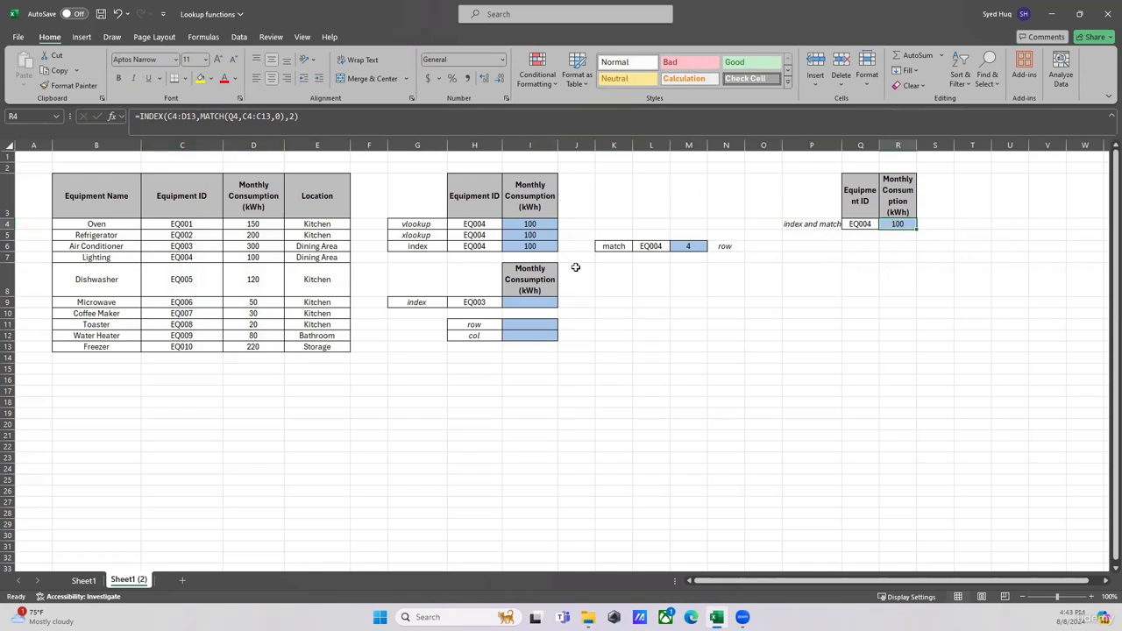
{"action": "left_click", "coordinate": [689, 350]}
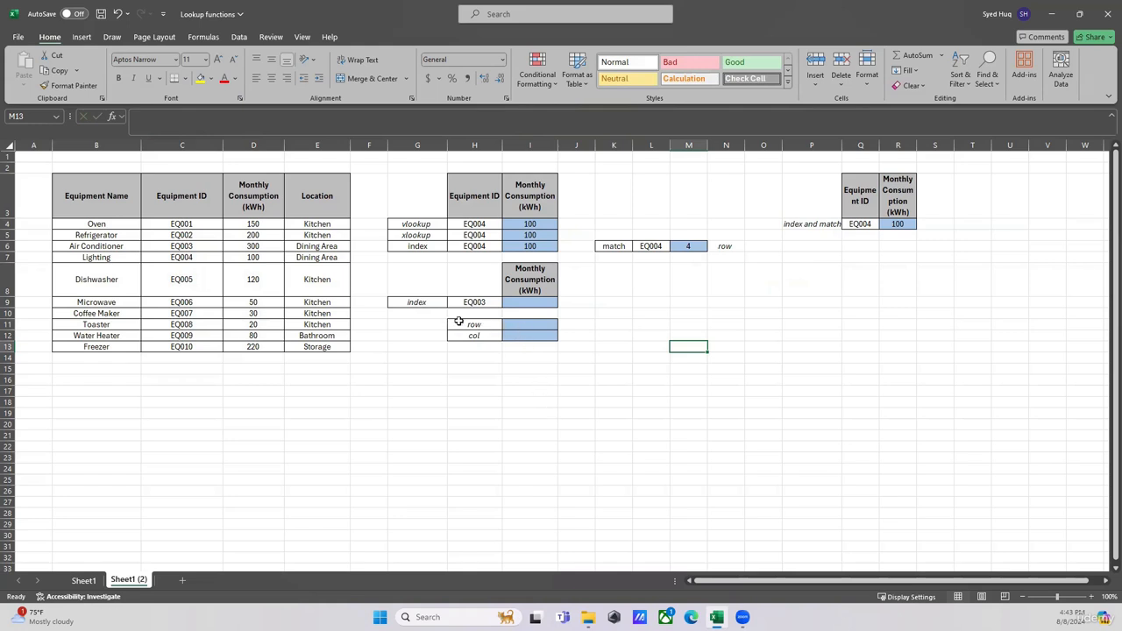
Compare the row and col input cells I11 and I12 with the hard-coded column number in R4's combined formula.
{"action": "left_click", "coordinate": [514, 327]}
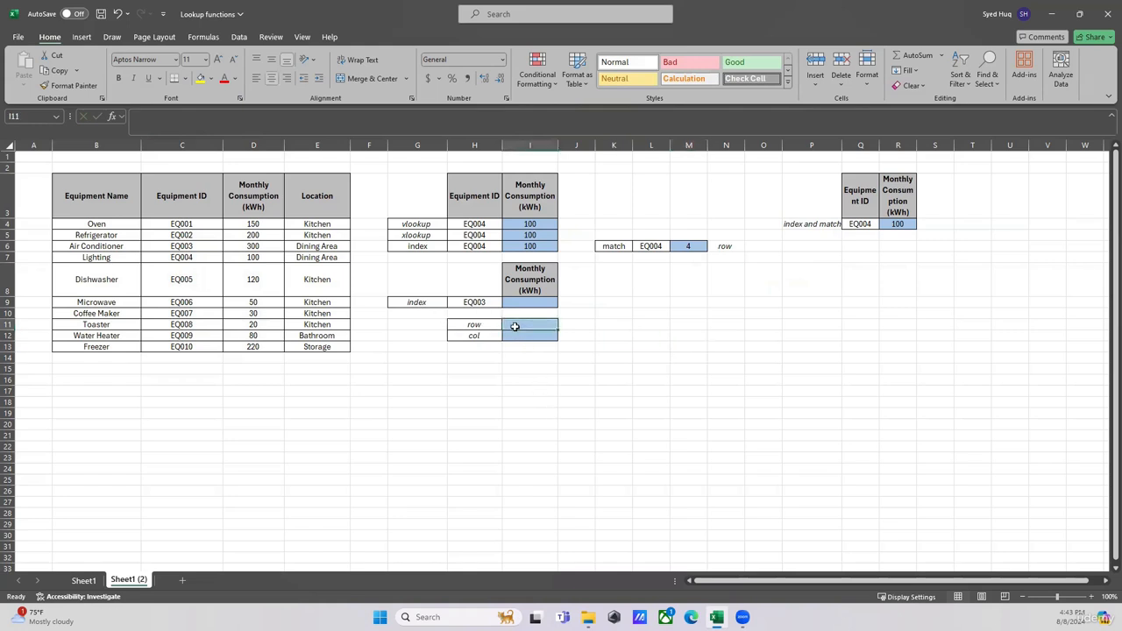
{"action": "left_click", "coordinate": [517, 336]}
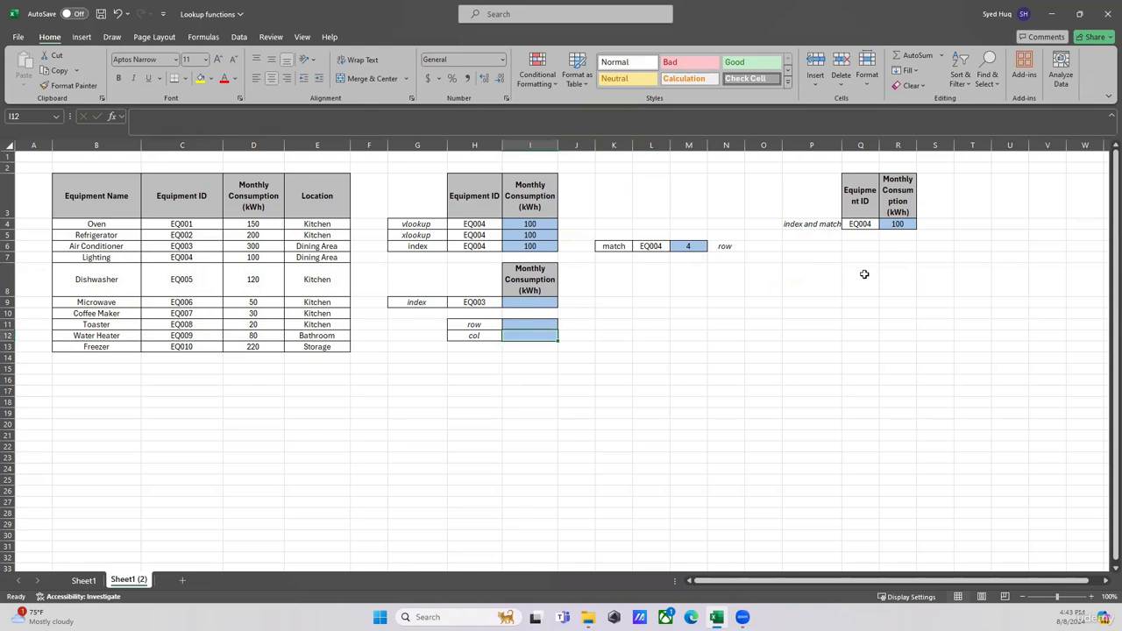
{"action": "left_click", "coordinate": [896, 224]}
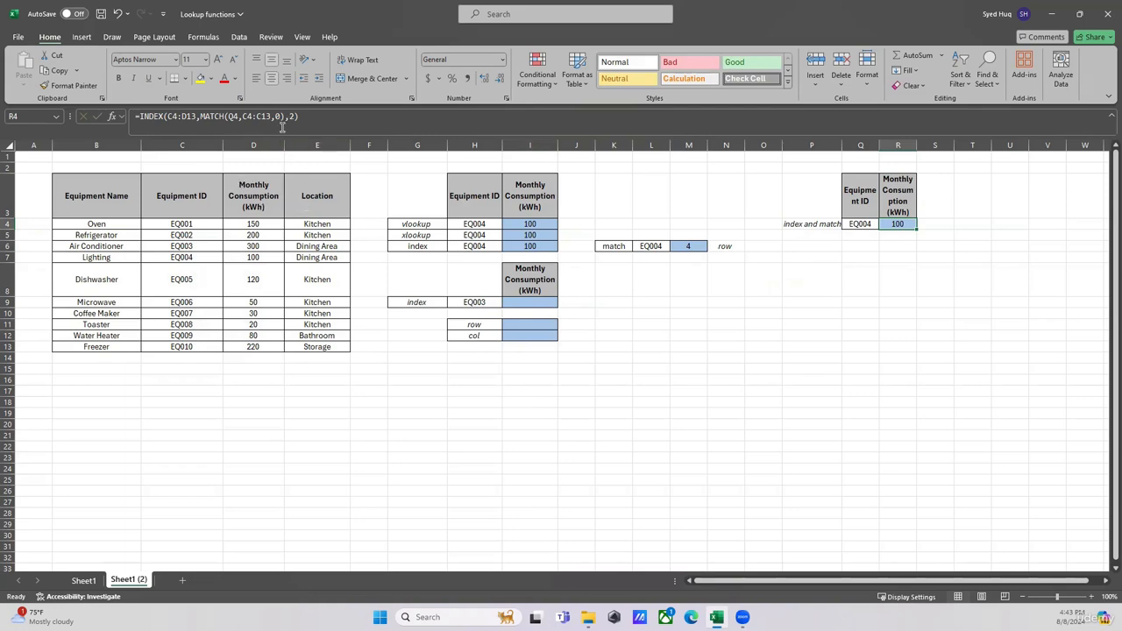
{"action": "left_click", "coordinate": [523, 379]}
Enter =MATCH(H9,C4:C13,0) in cell I11 to find the row position of the equipment ID in H9.
{"action": "left_click_drag", "start_coordinate": [515, 323], "coordinate": [523, 335]}
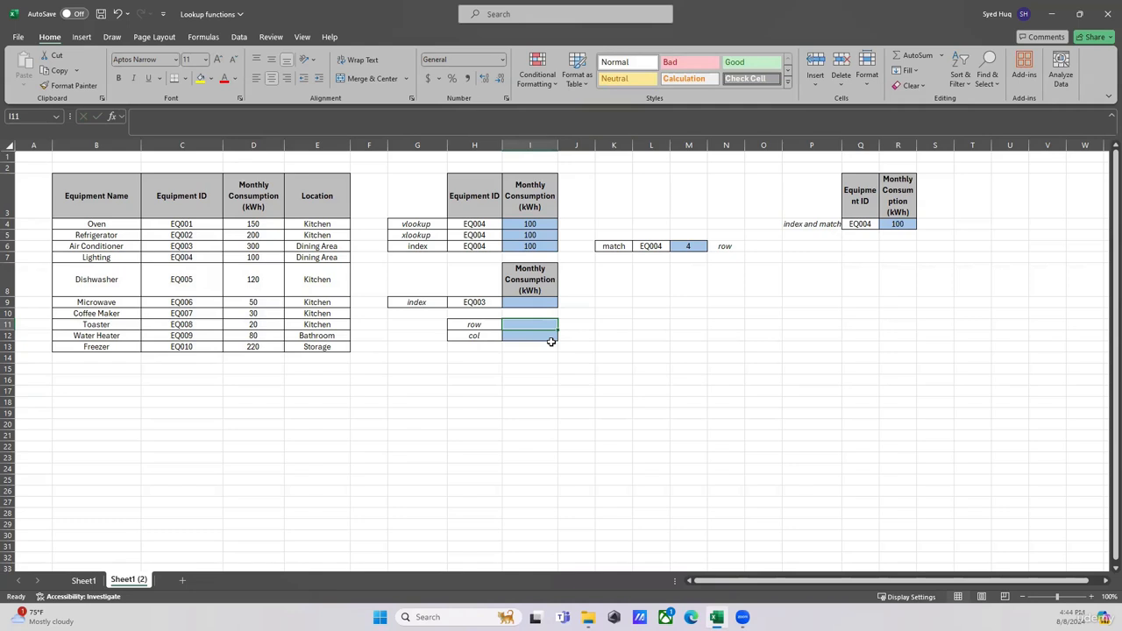
{"action": "type", "text": "=match("}
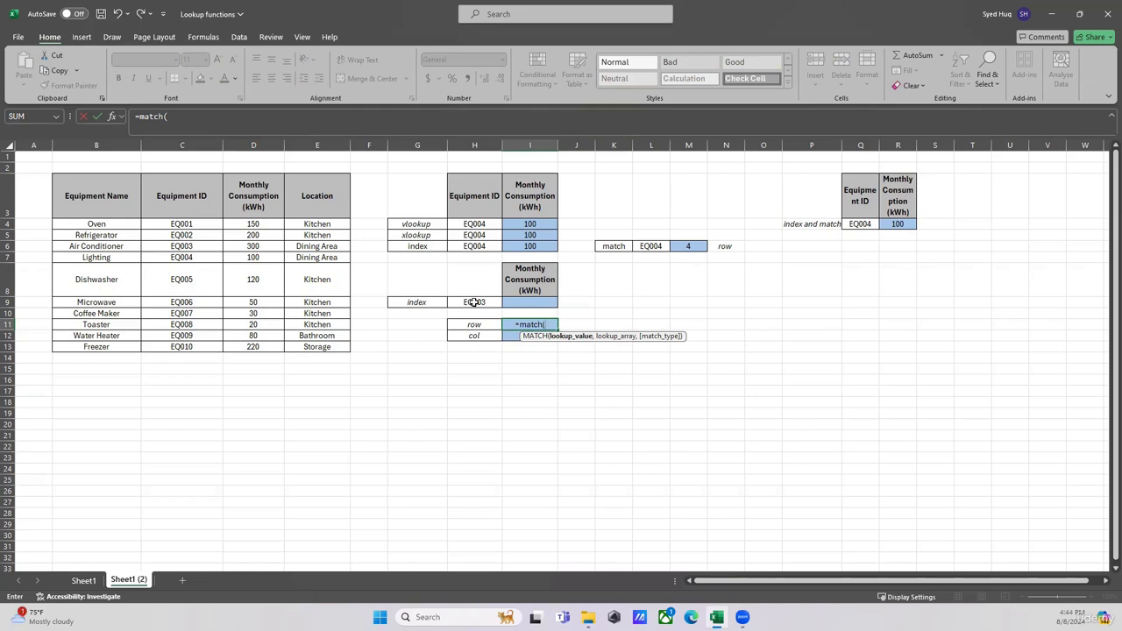
{"action": "left_click", "coordinate": [474, 302]}
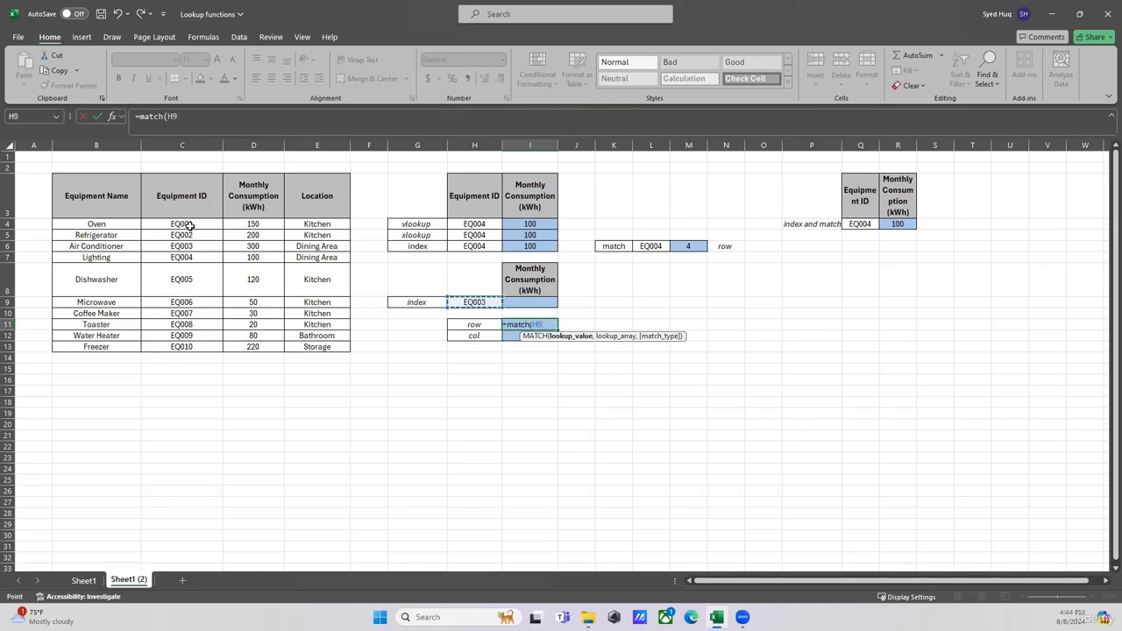
{"action": "left_click_drag", "start_coordinate": [190, 225], "coordinate": [190, 290]}
{"action": "left_click", "coordinate": [474, 301]}
{"action": "type", "text": ","}
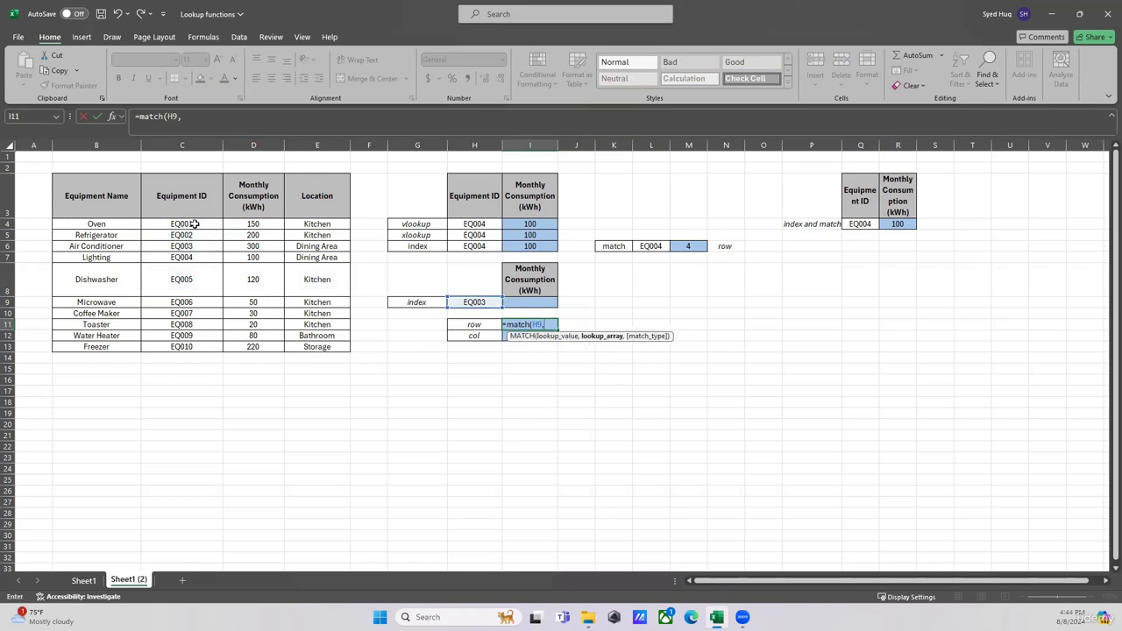
{"action": "left_click_drag", "start_coordinate": [194, 225], "coordinate": [181, 343]}
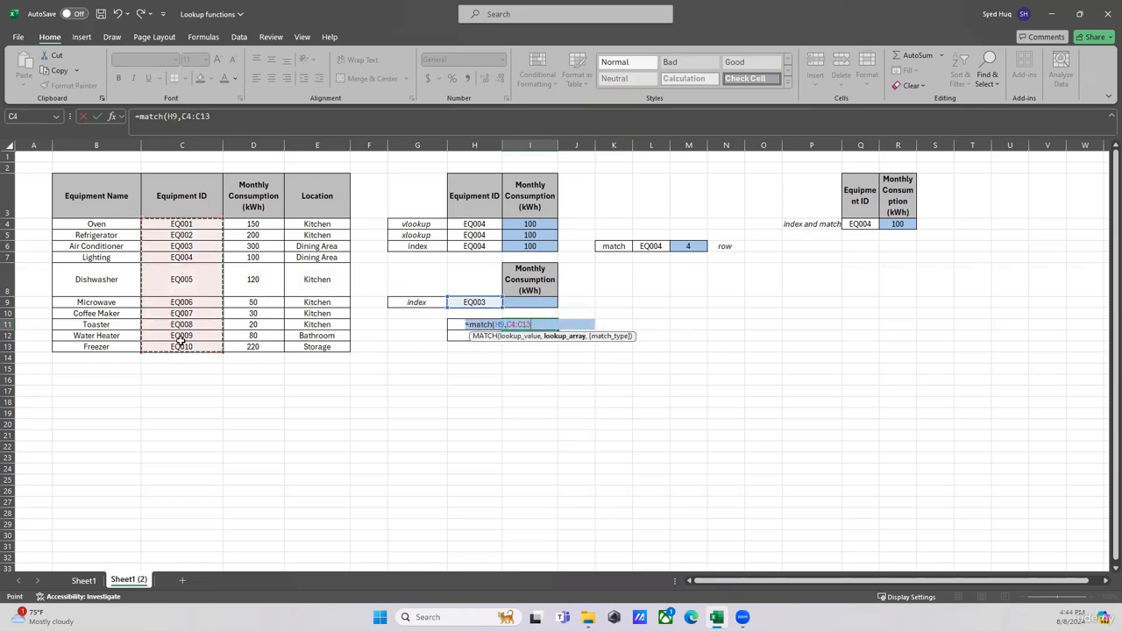
{"action": "type", "text": ","}
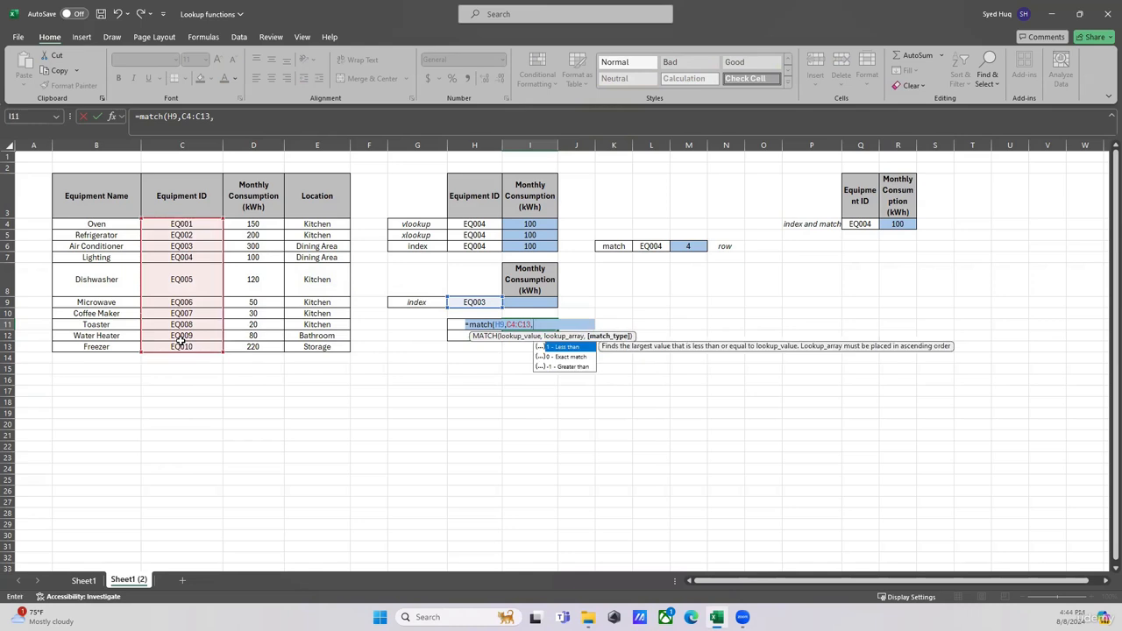
{"action": "type", "text": "0)"}
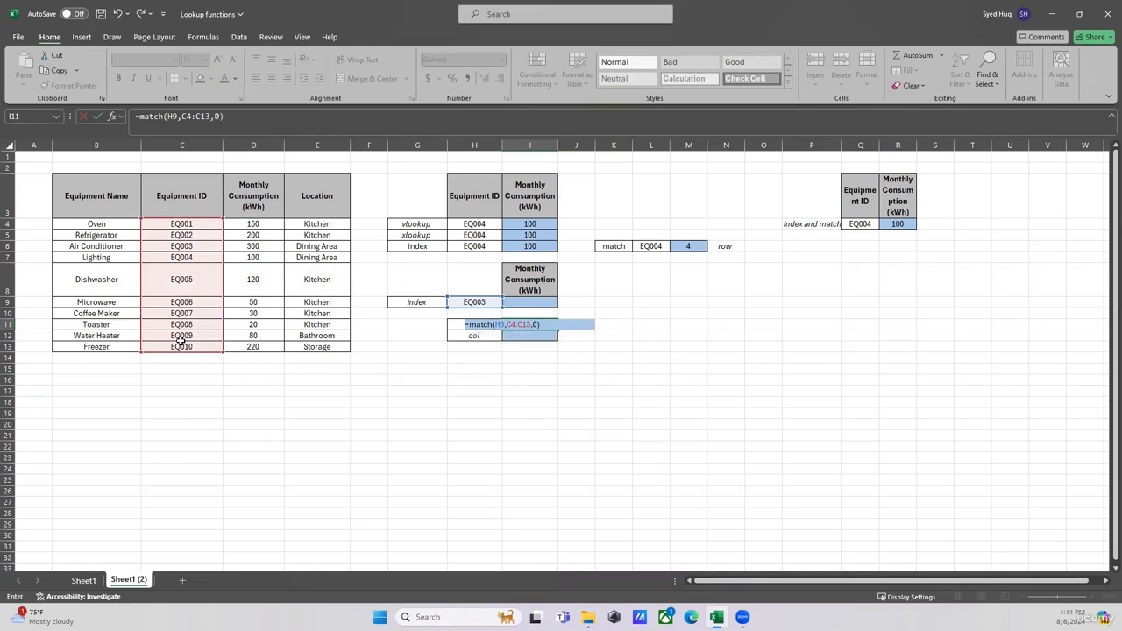
{"action": "key", "text": "Return"}
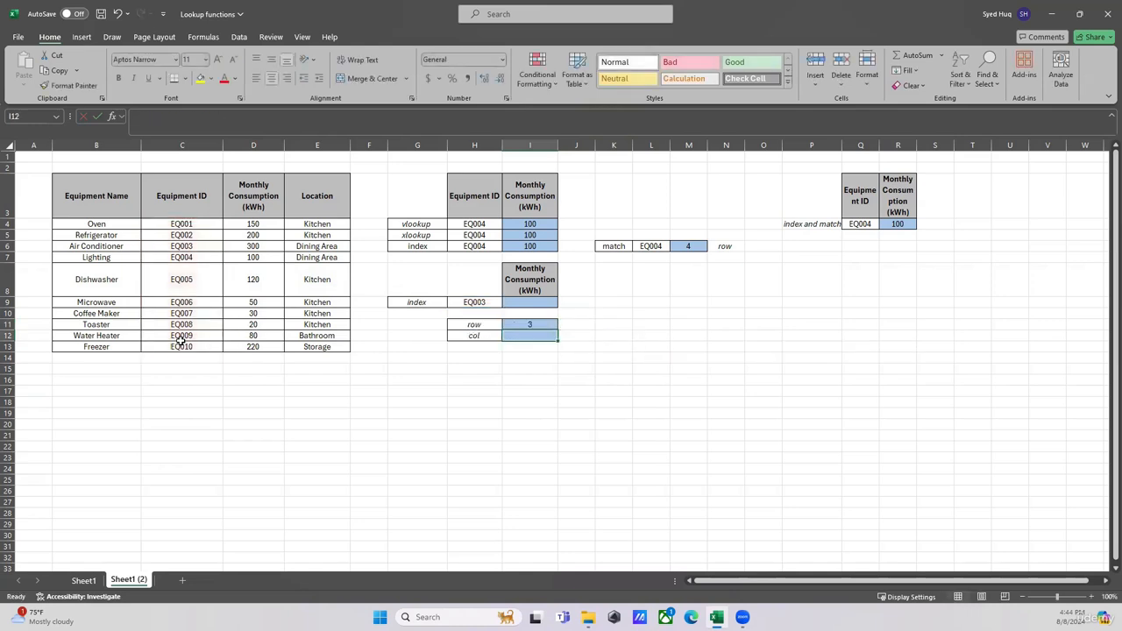
Review the row MATCH formula in I11 and step through headers B3 to D3 to find the Monthly Consumption column's position.
{"action": "left_click", "coordinate": [524, 324]}
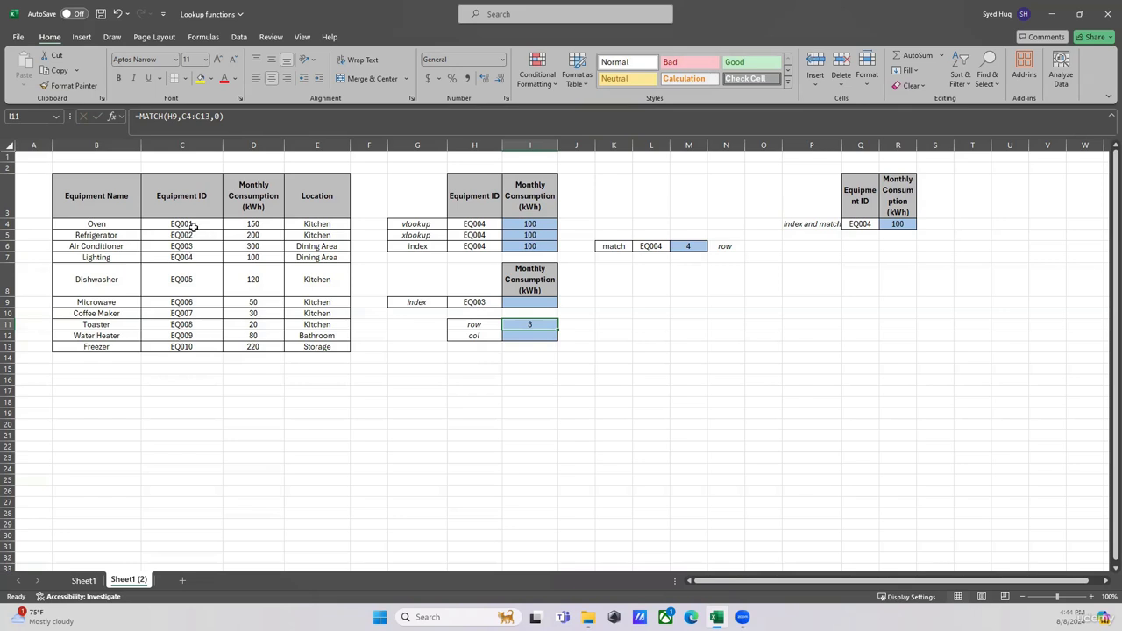
{"action": "left_click", "coordinate": [510, 338]}
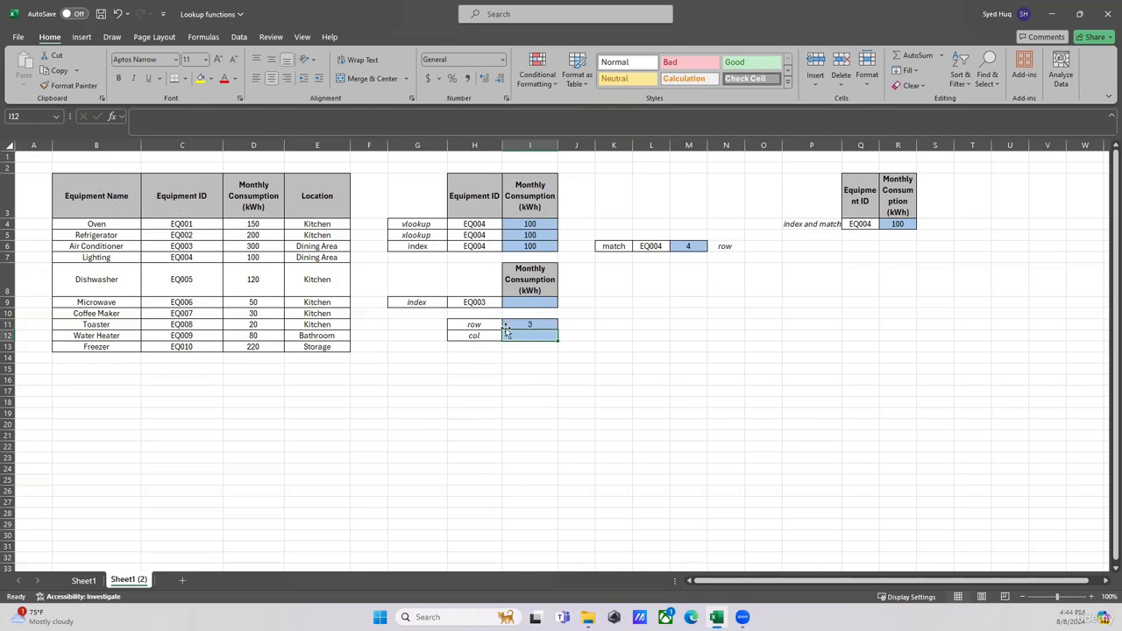
{"action": "left_click", "coordinate": [113, 198]}
{"action": "left_click", "coordinate": [172, 201]}
{"action": "left_click", "coordinate": [267, 203]}
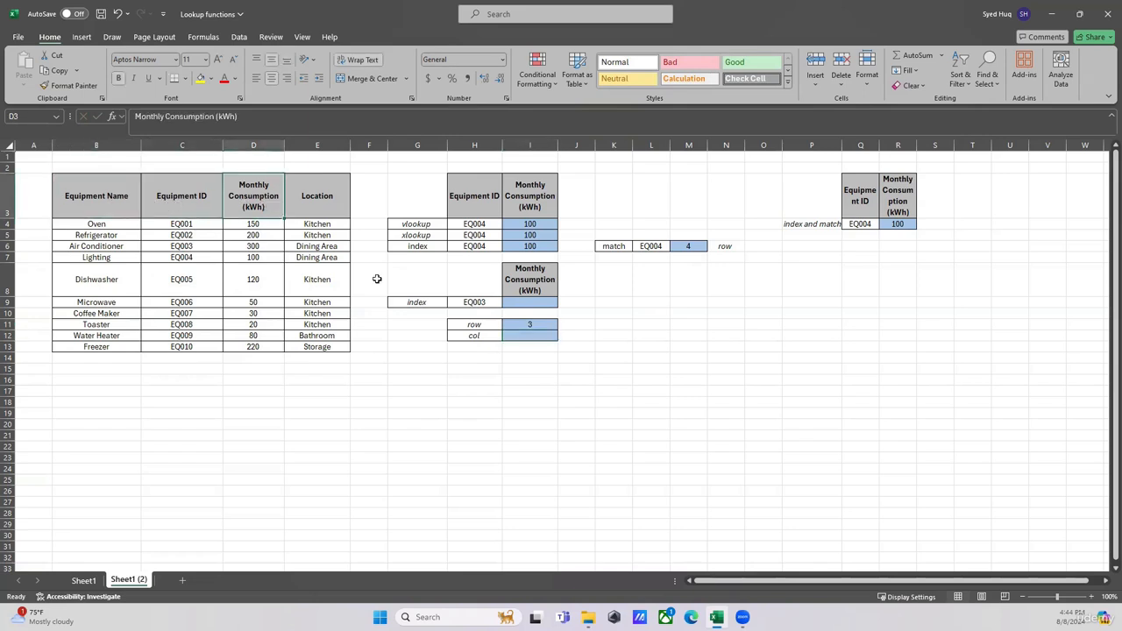
Enter =MATCH(I8,B3:E3,0) in cell I12 to find the column position of the Monthly Consumption header.
{"action": "left_click", "coordinate": [519, 337]}
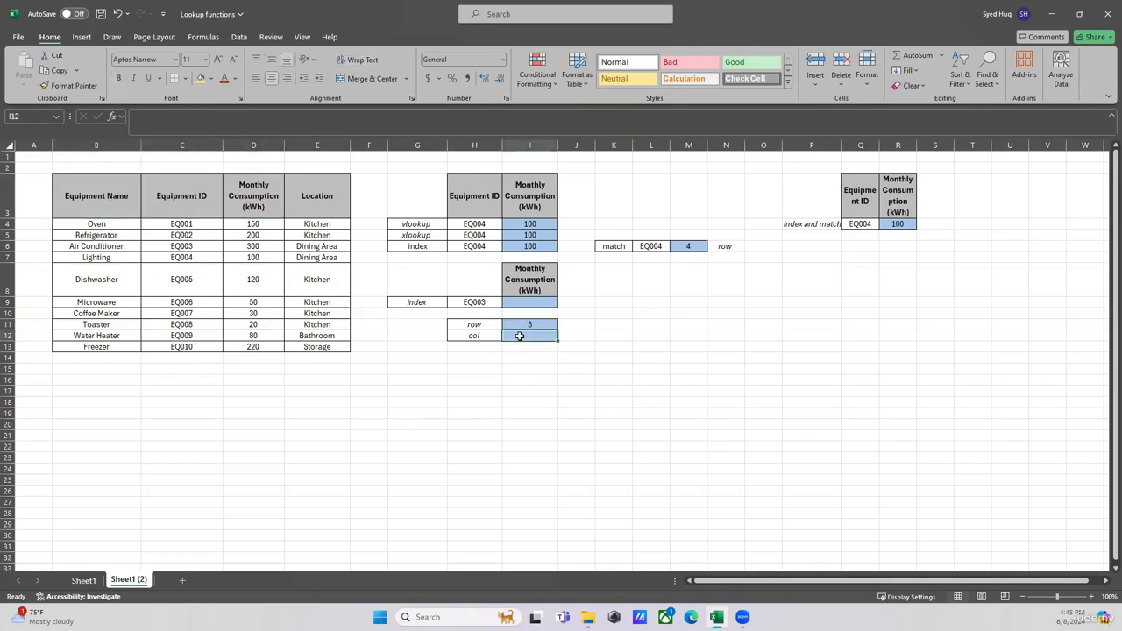
{"action": "type", "text": "=match"}
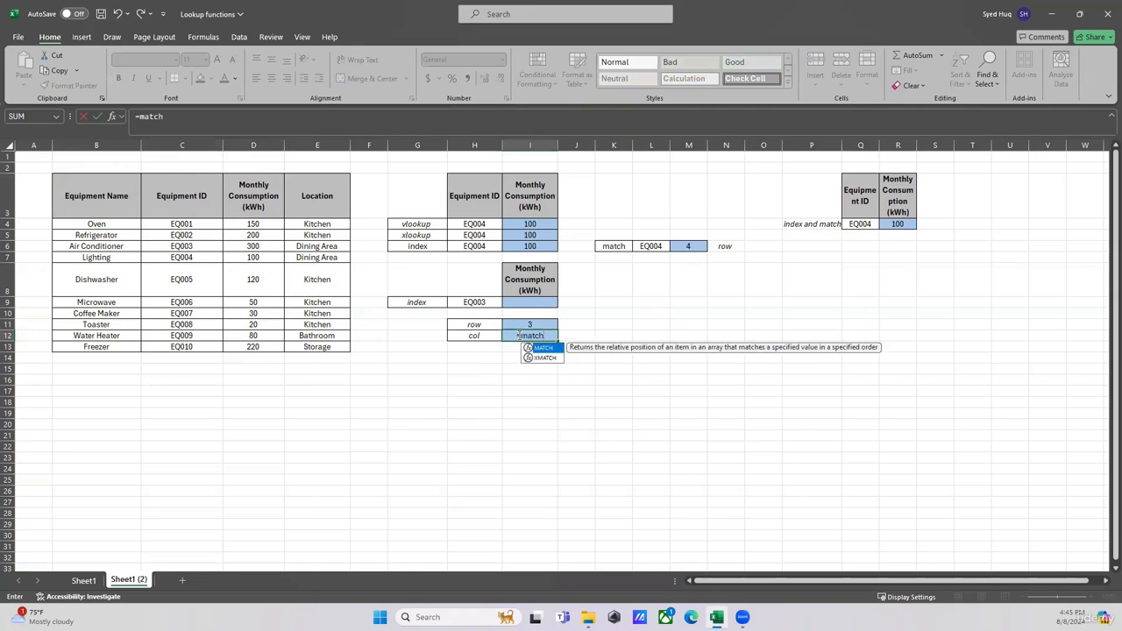
{"action": "type", "text": "("}
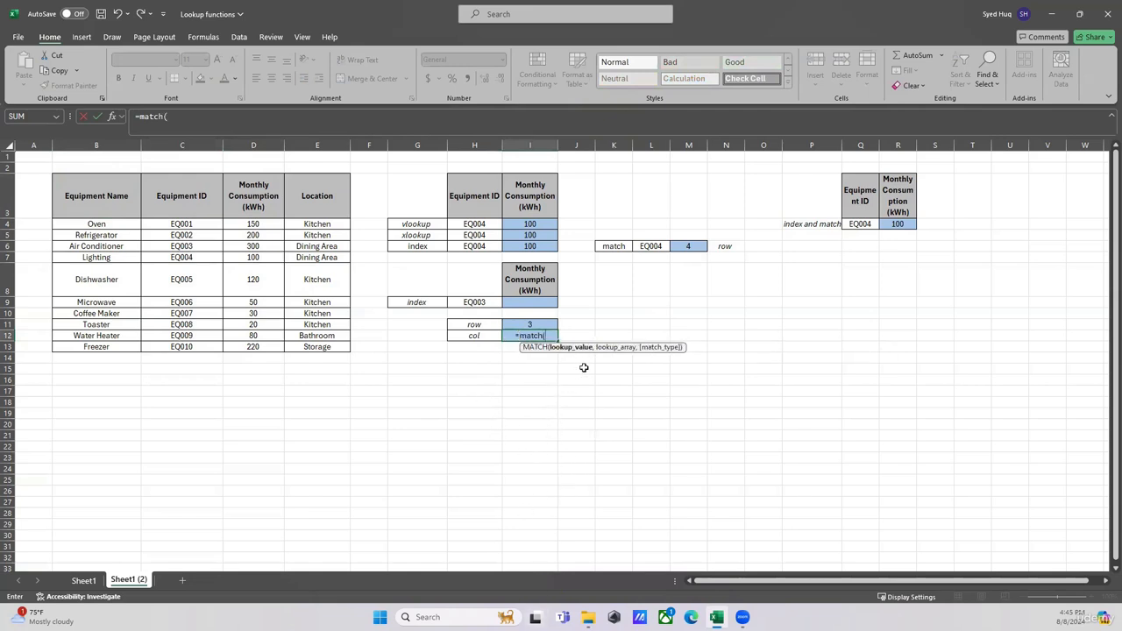
{"action": "left_click", "coordinate": [527, 273]}
{"action": "type", "text": ","}
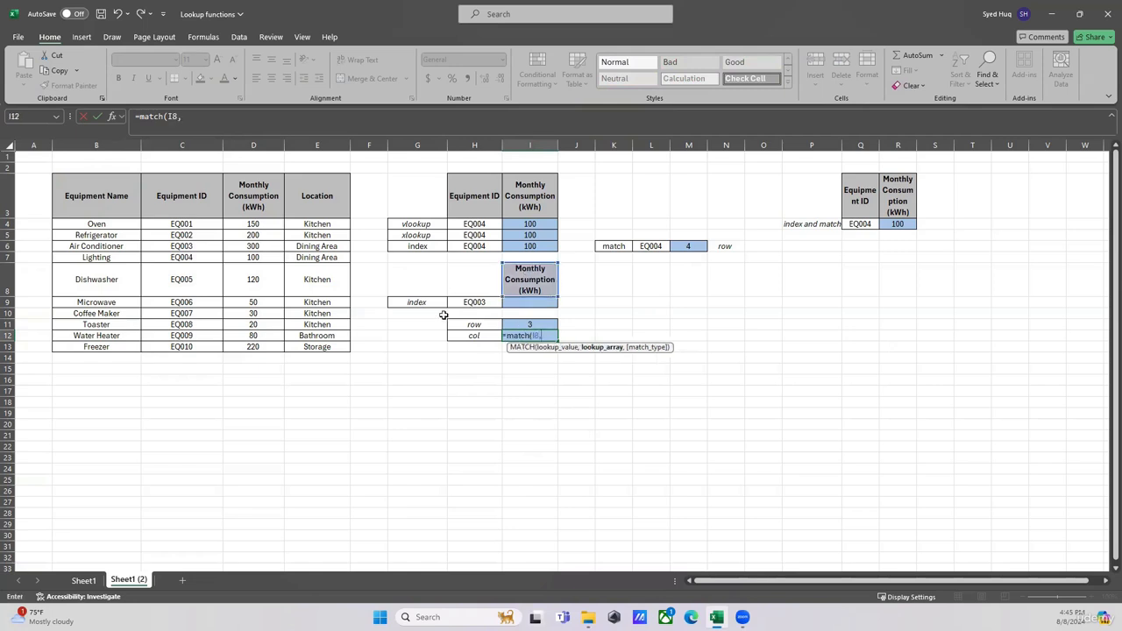
{"action": "left_click_drag", "start_coordinate": [88, 196], "coordinate": [332, 209]}
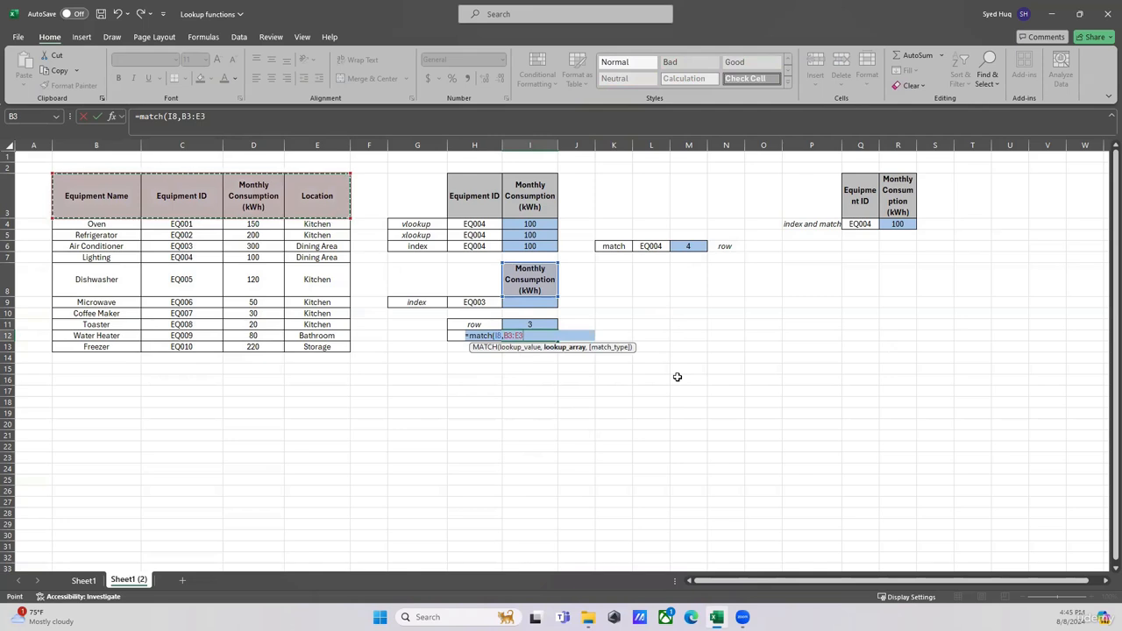
{"action": "type", "text": ","}
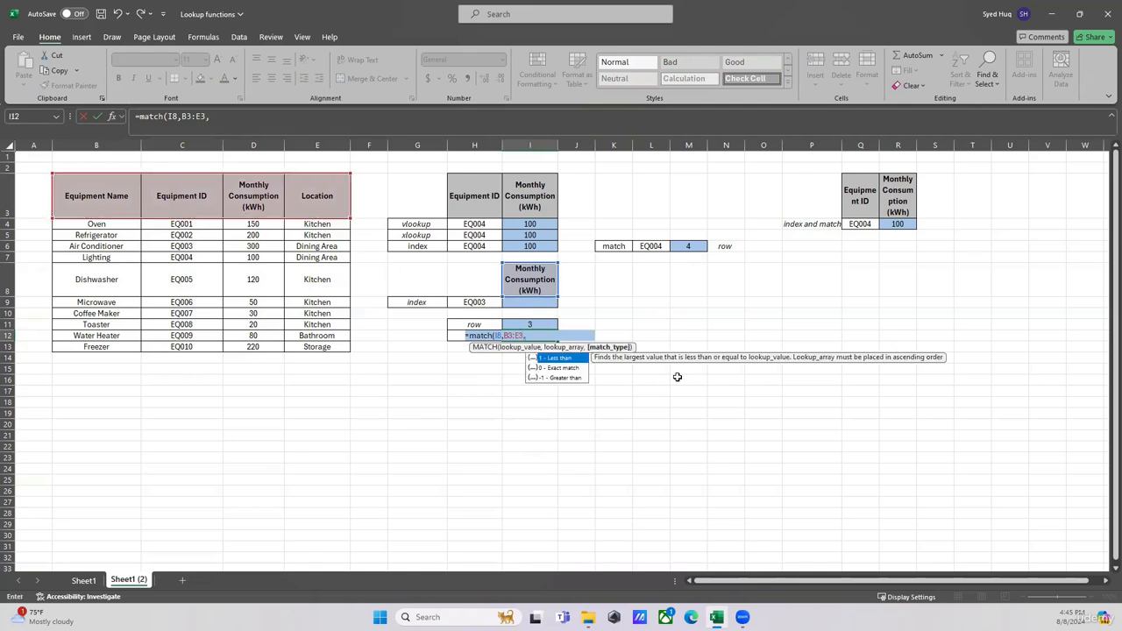
{"action": "type", "text": "0)"}
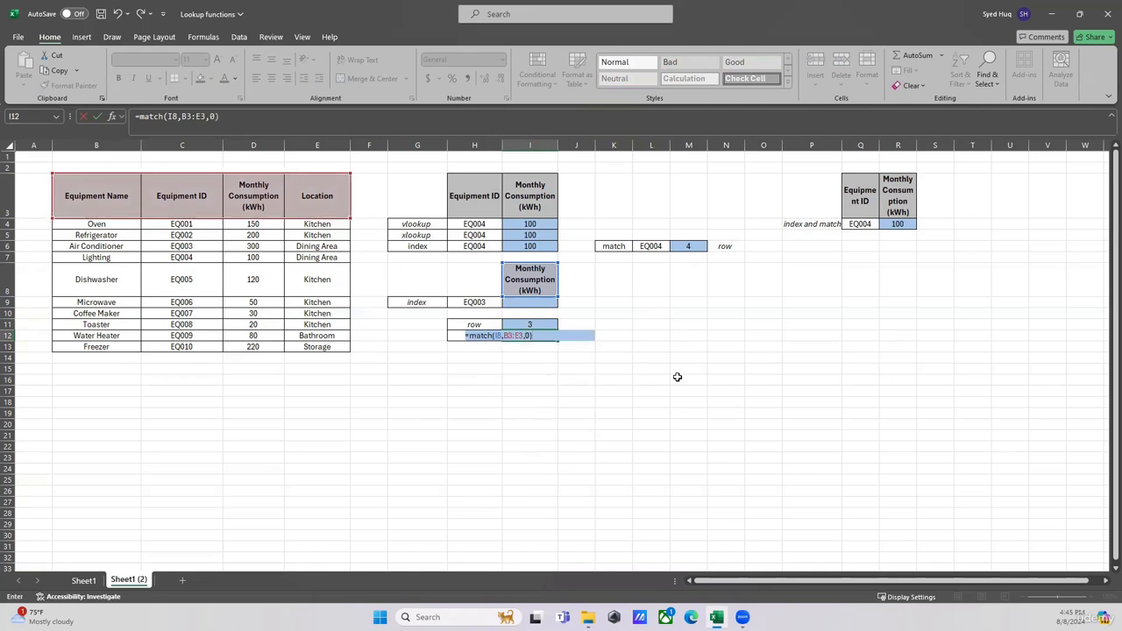
{"action": "key", "text": "Return"}
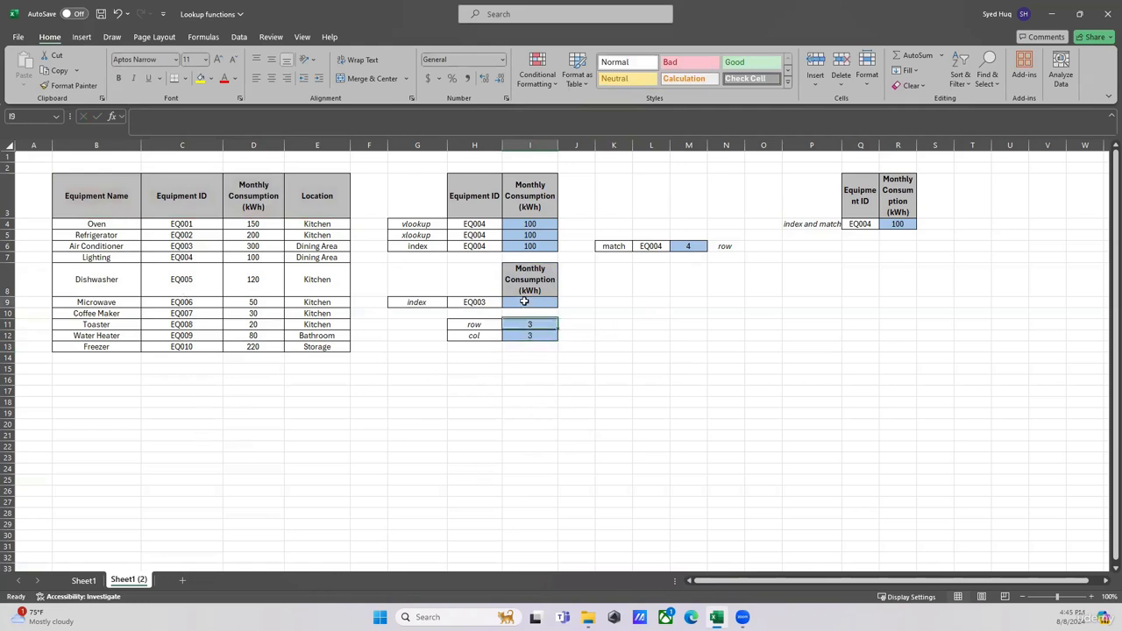
Enter =INDEX(B4:E13,I11,I12) in cell I9 to return EQ003's monthly consumption using the row and column positions.
{"action": "left_click", "coordinate": [524, 302]}
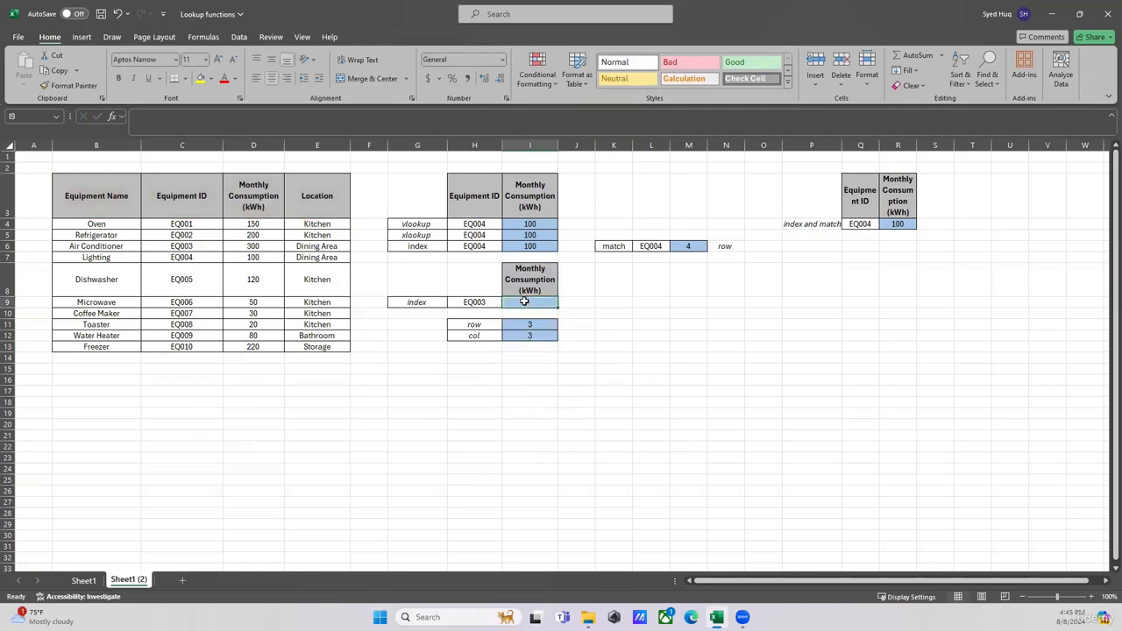
{"action": "type", "text": "="}
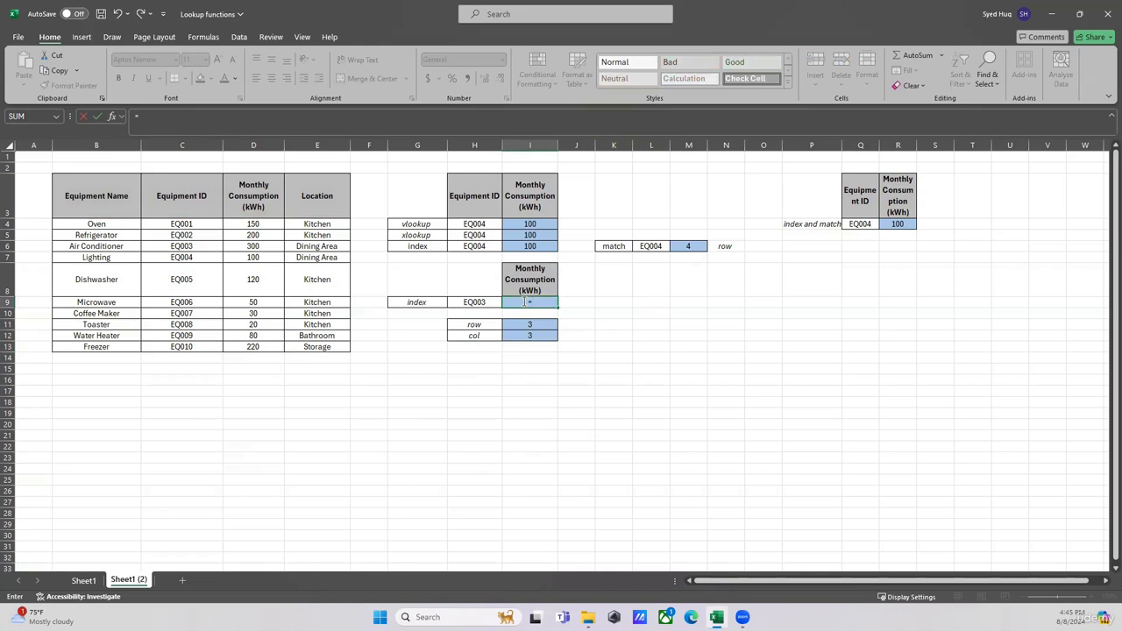
{"action": "type", "text": "index("}
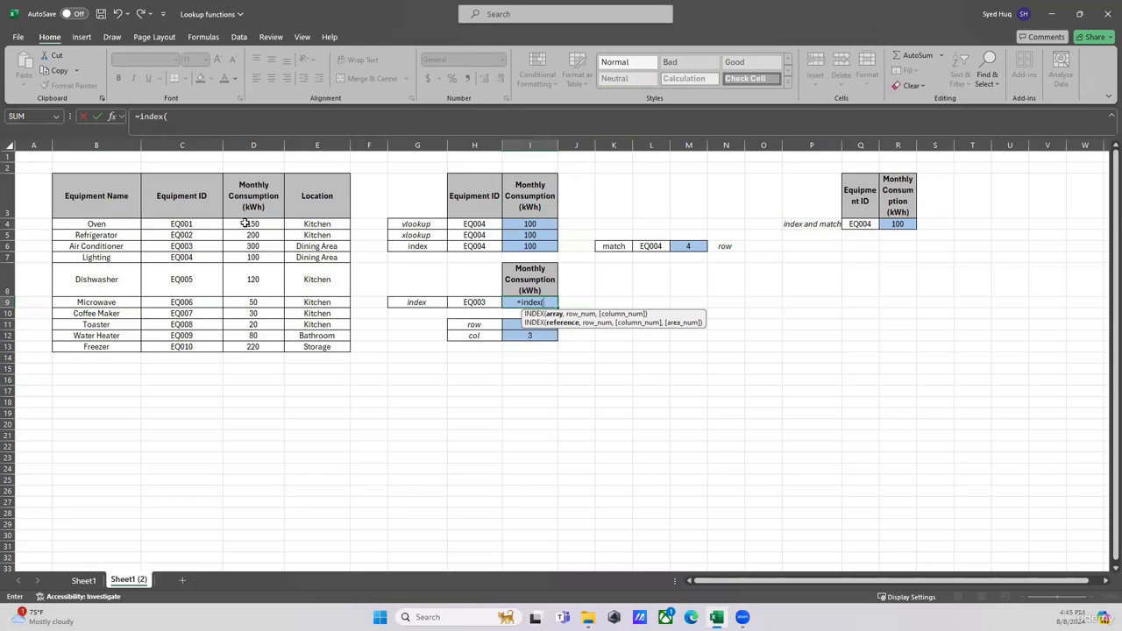
{"action": "left_click", "coordinate": [99, 224]}
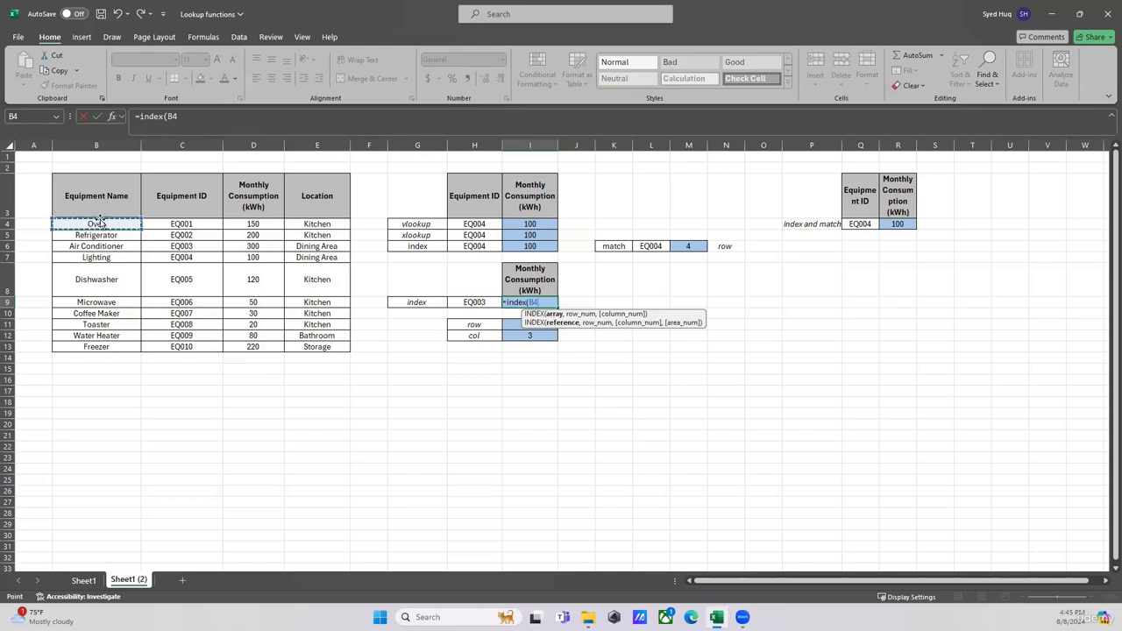
{"action": "left_click_drag", "start_coordinate": [93, 224], "coordinate": [317, 346]}
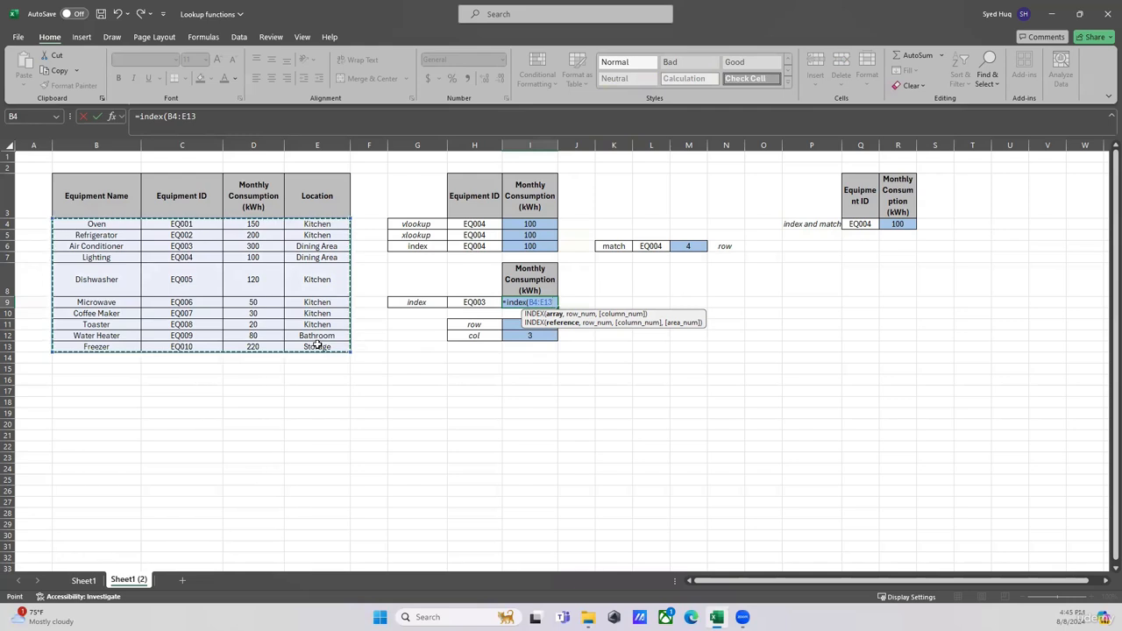
{"action": "type", "text": ","}
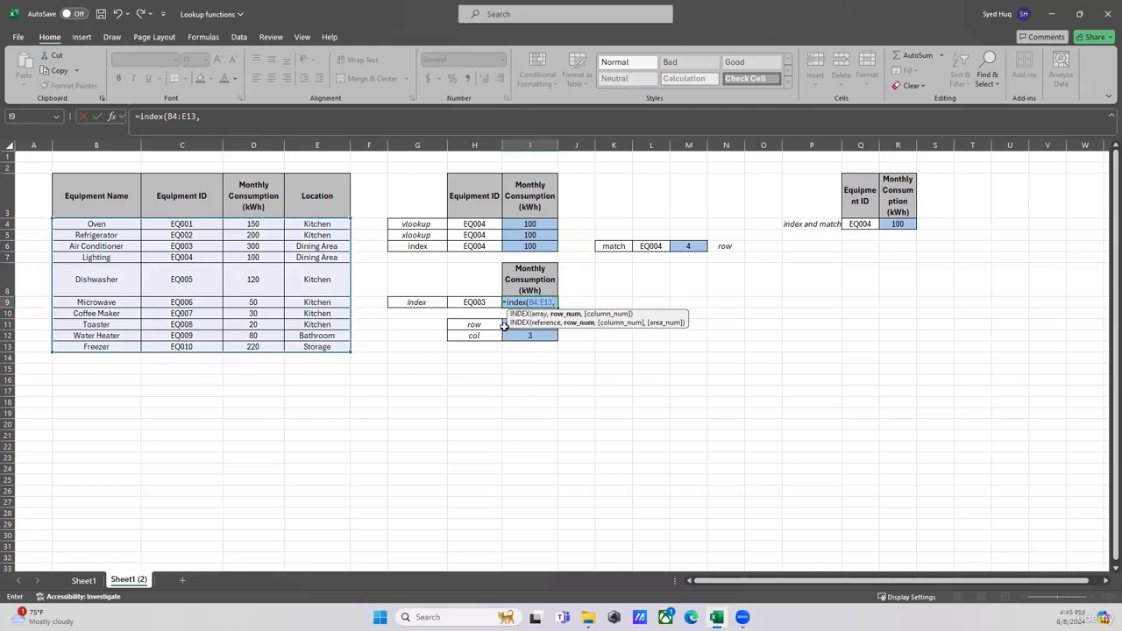
{"action": "left_click_drag", "start_coordinate": [643, 310], "coordinate": [746, 312]}
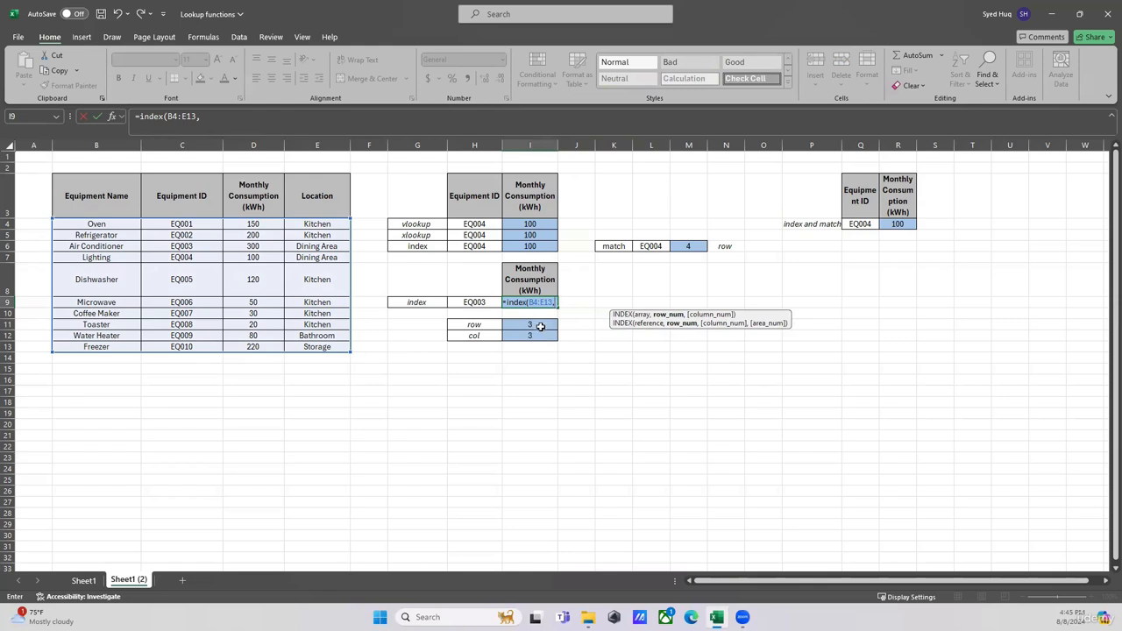
{"action": "left_click", "coordinate": [534, 323]}
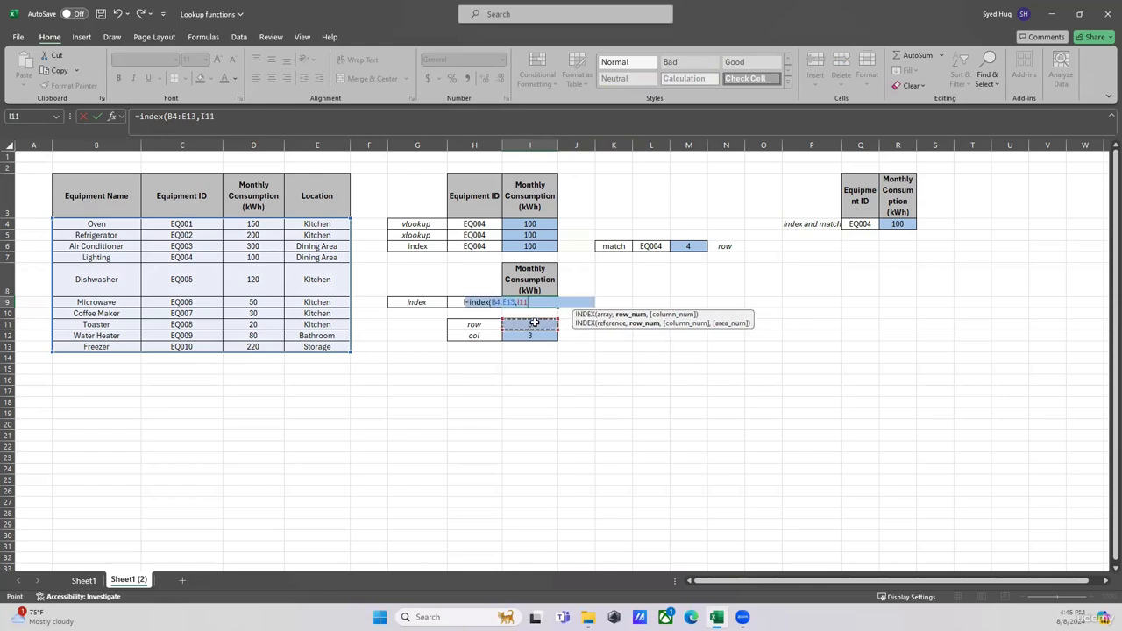
{"action": "type", "text": ","}
{"action": "left_click", "coordinate": [535, 336]}
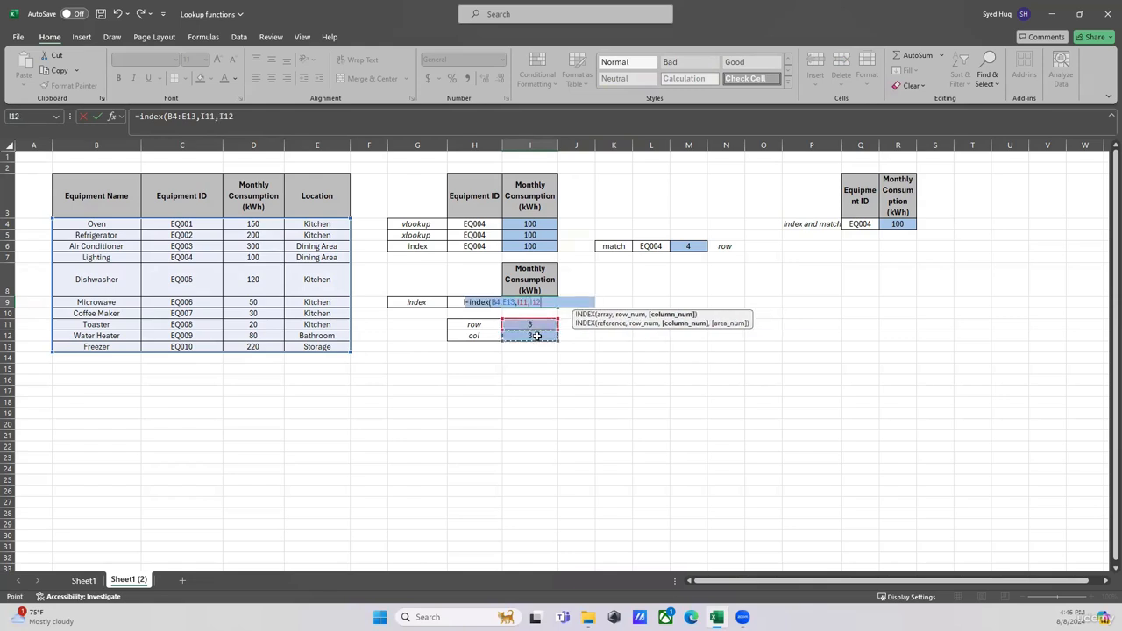
{"action": "type", "text": ")"}
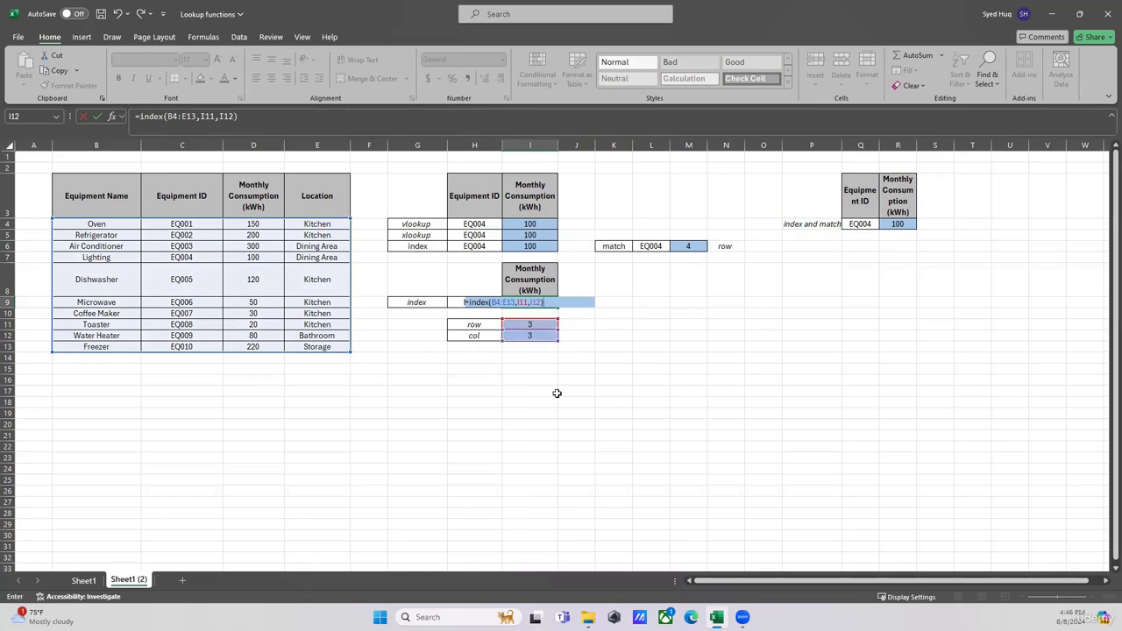
{"action": "key", "text": "Return"}
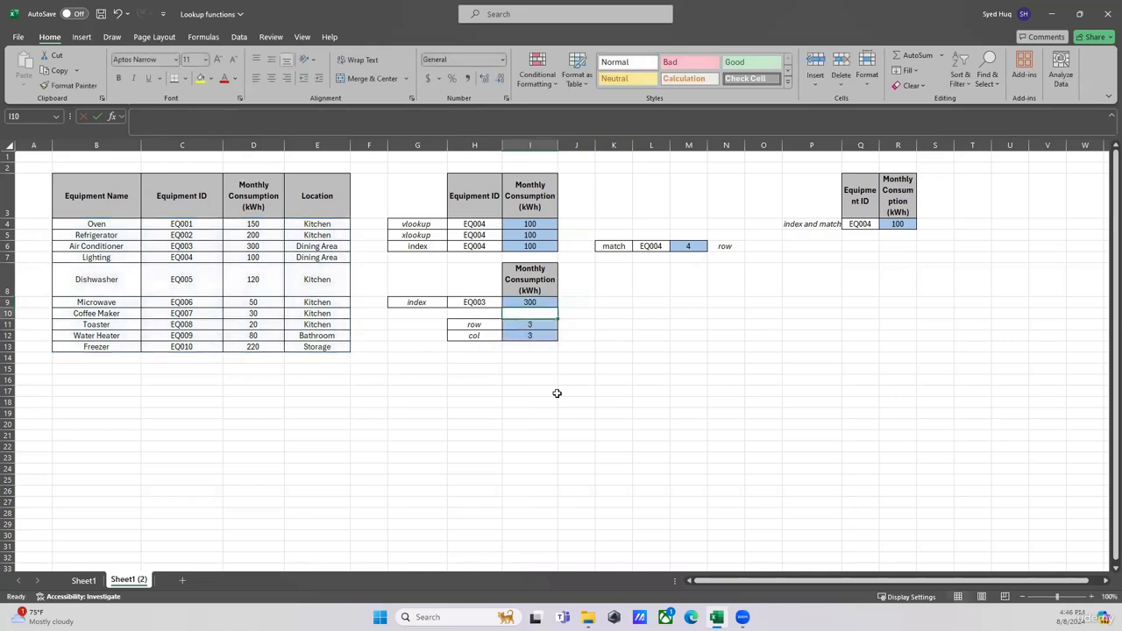
Check the INDEX formula in I9 against the Air Conditioner's monthly consumption in D6.
{"action": "left_click", "coordinate": [252, 246]}
{"action": "left_click", "coordinate": [532, 299]}
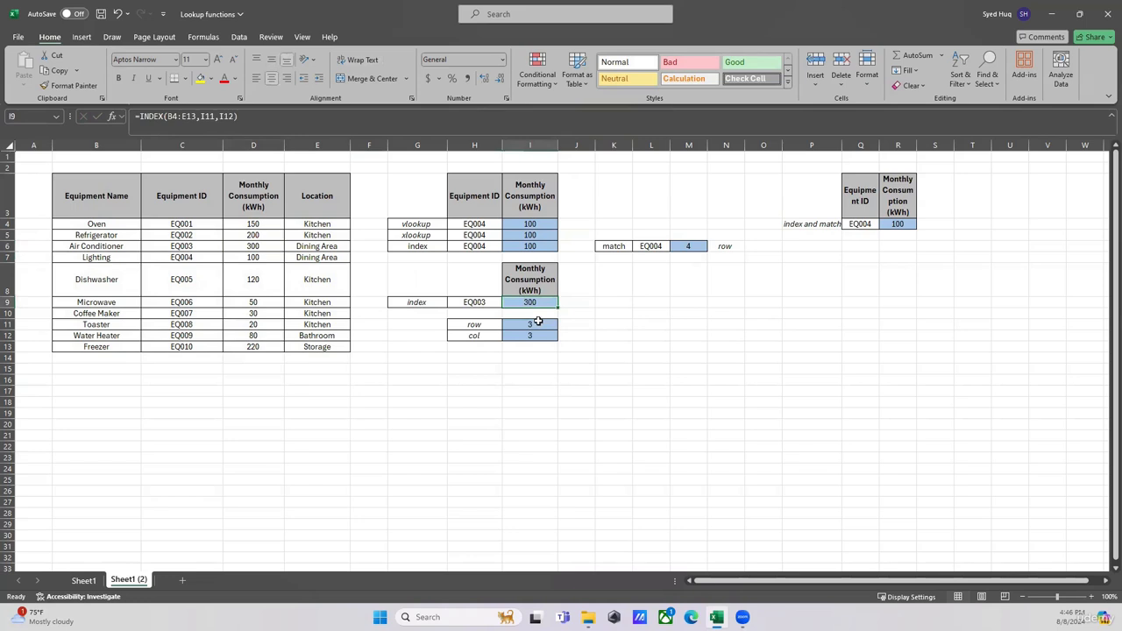
{"action": "left_click", "coordinate": [566, 430]}
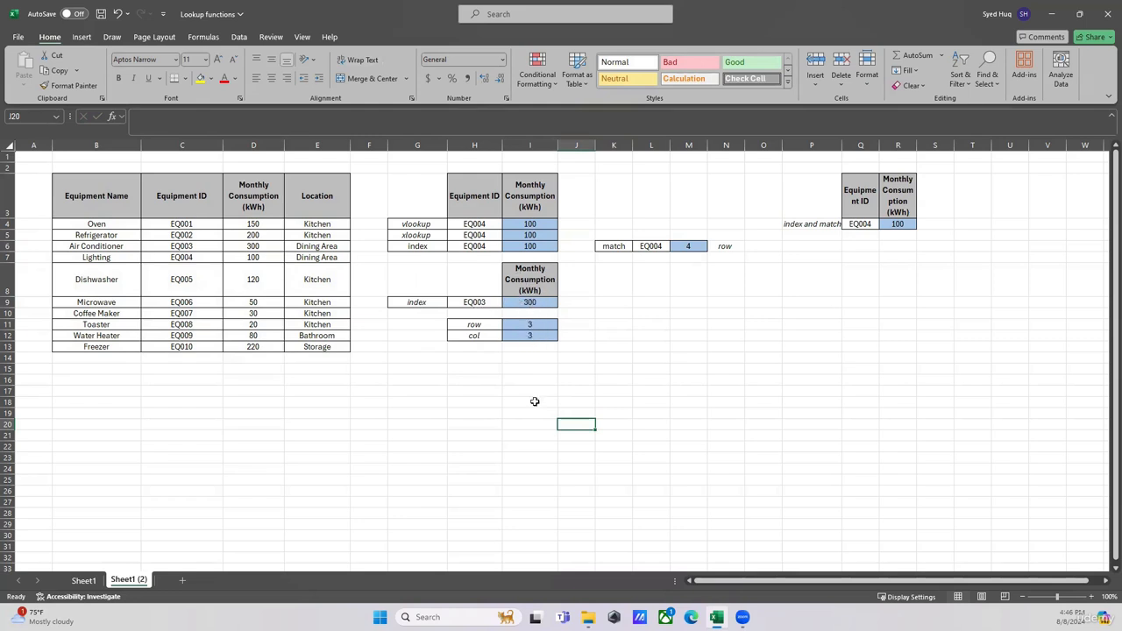
Fill the lookup ID cell H9 with yellow and change its equipment ID to EQ002.
{"action": "left_click", "coordinate": [472, 304]}
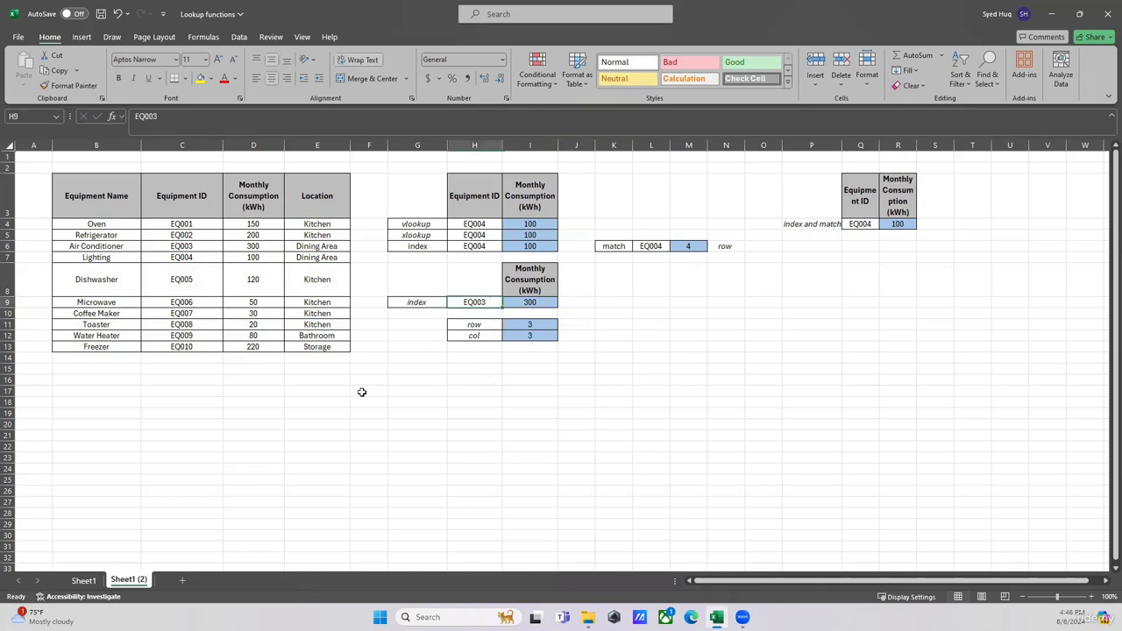
{"action": "left_click", "coordinate": [201, 78]}
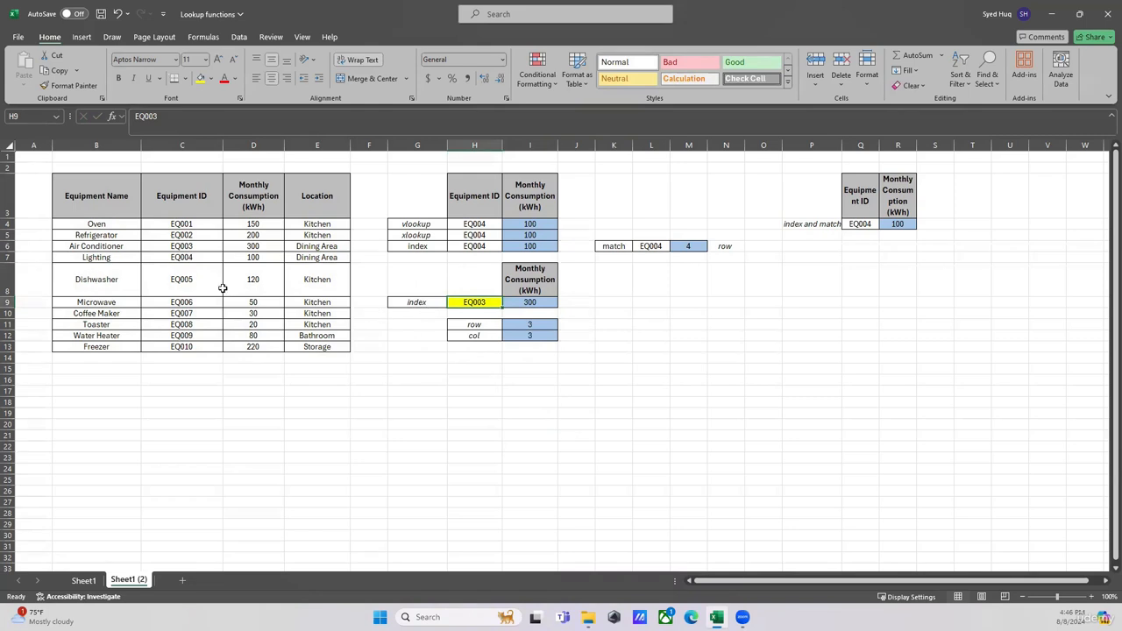
{"action": "left_click", "coordinate": [186, 114]}
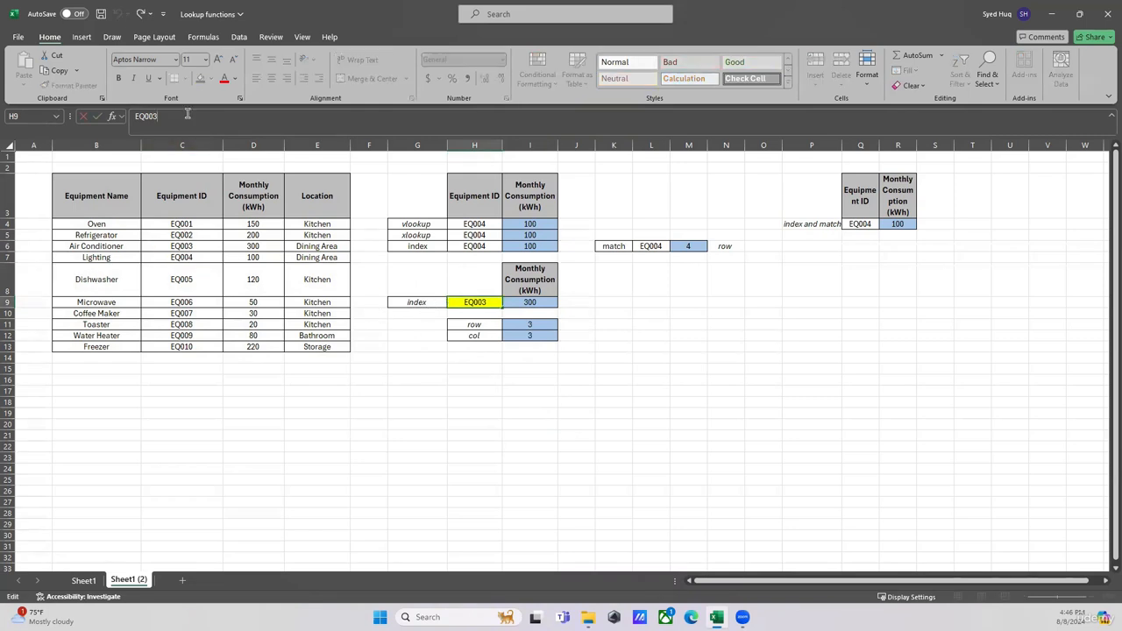
{"action": "key", "text": "BackSpace"}
{"action": "type", "text": "2"}
{"action": "key", "text": "Return"}
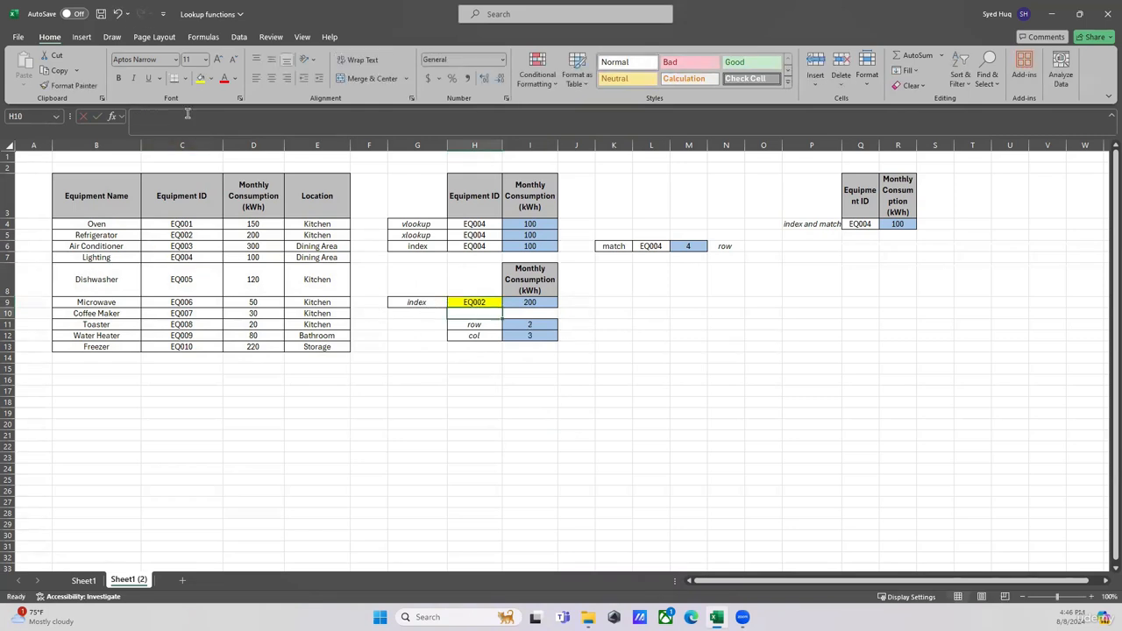
Check the INDEX result in I9 and the row MATCH formula in I11 against the lookup ID in H9.
{"action": "left_click", "coordinate": [494, 306]}
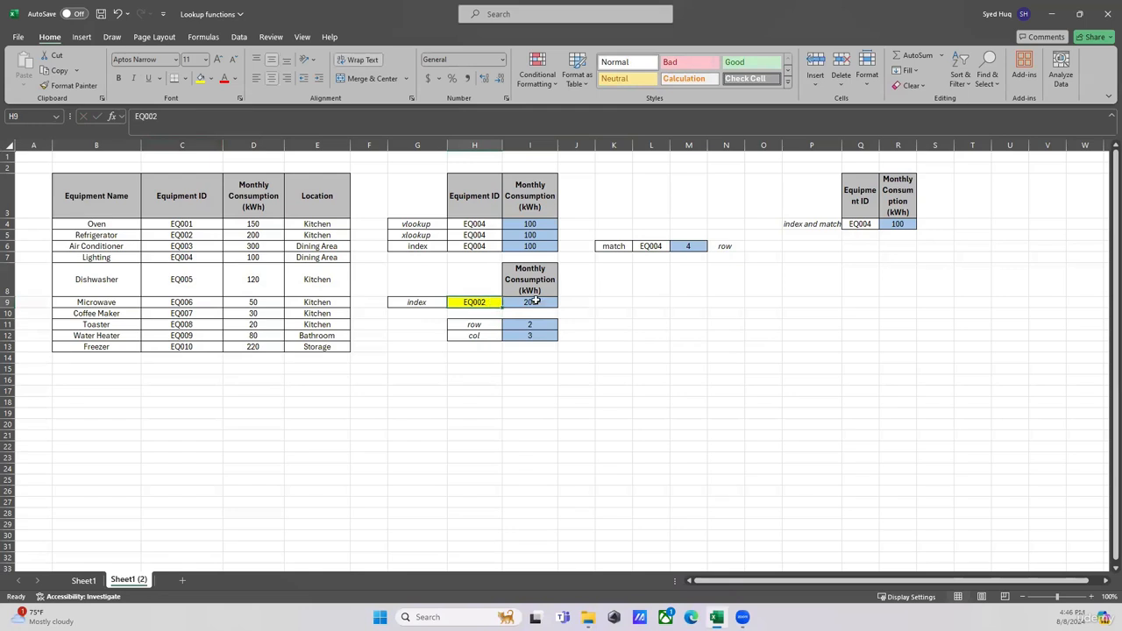
{"action": "left_click", "coordinate": [539, 303]}
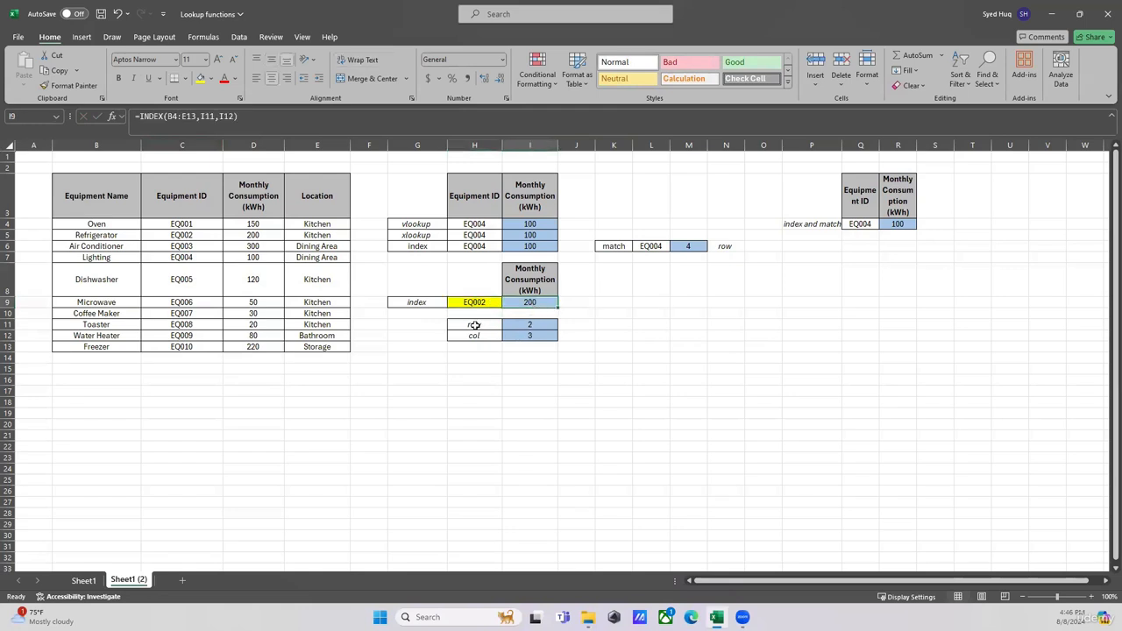
{"action": "left_click", "coordinate": [525, 325]}
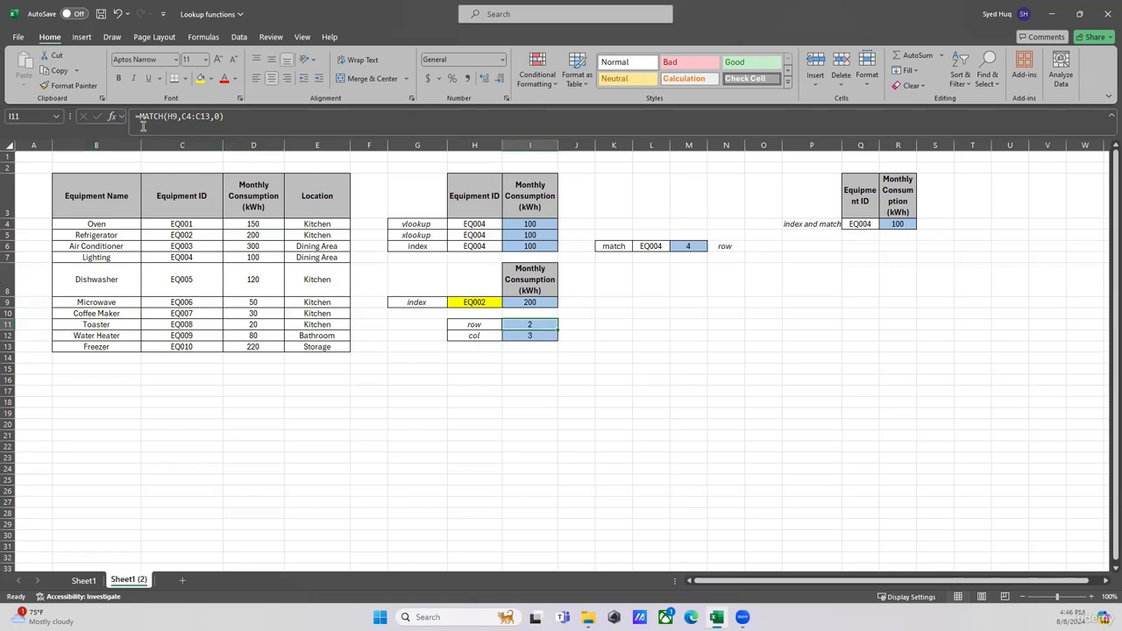
{"action": "left_click", "coordinate": [475, 301]}
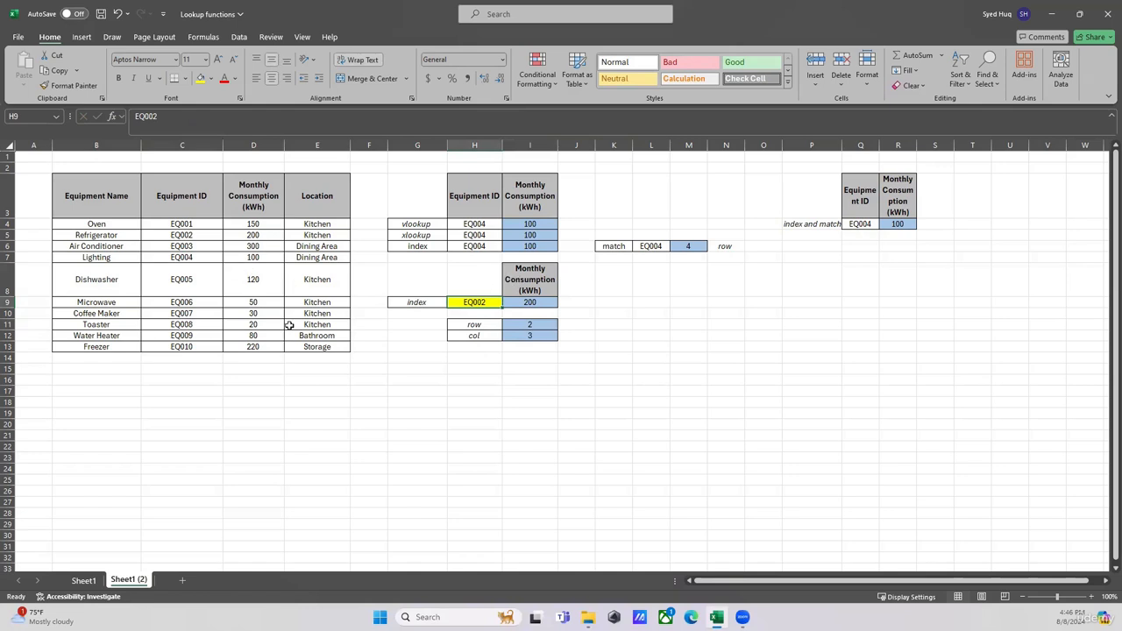
Copy the Location header from E3 into I8 to switch the column that the two-way lookup returns.
{"action": "left_click", "coordinate": [322, 200]}
{"action": "key", "text": "F2"}
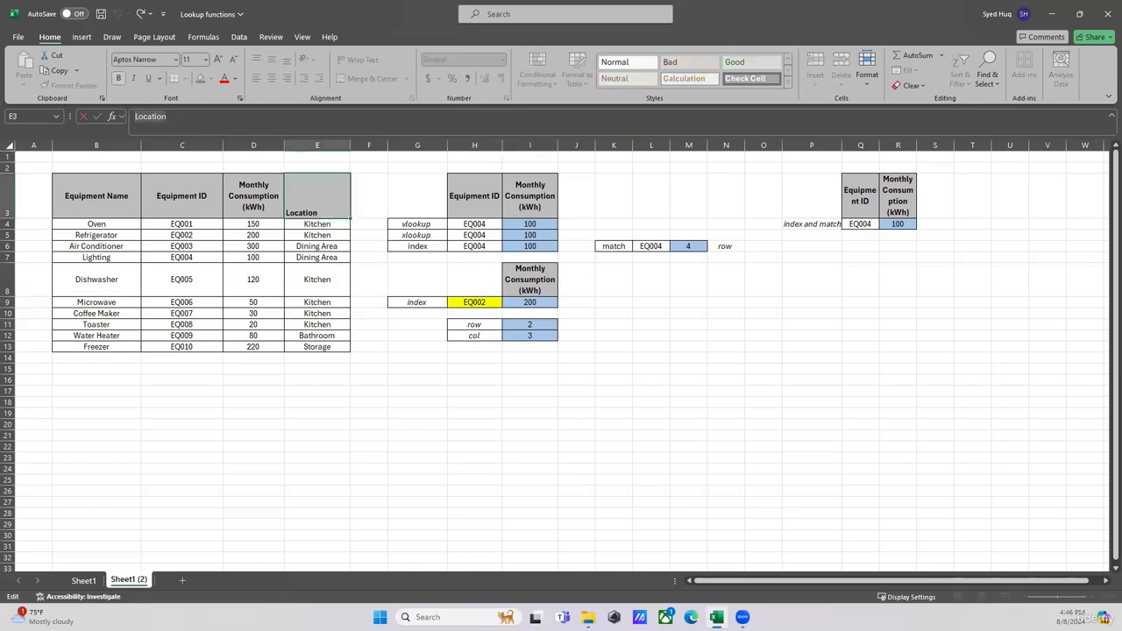
{"action": "left_click", "coordinate": [488, 392]}
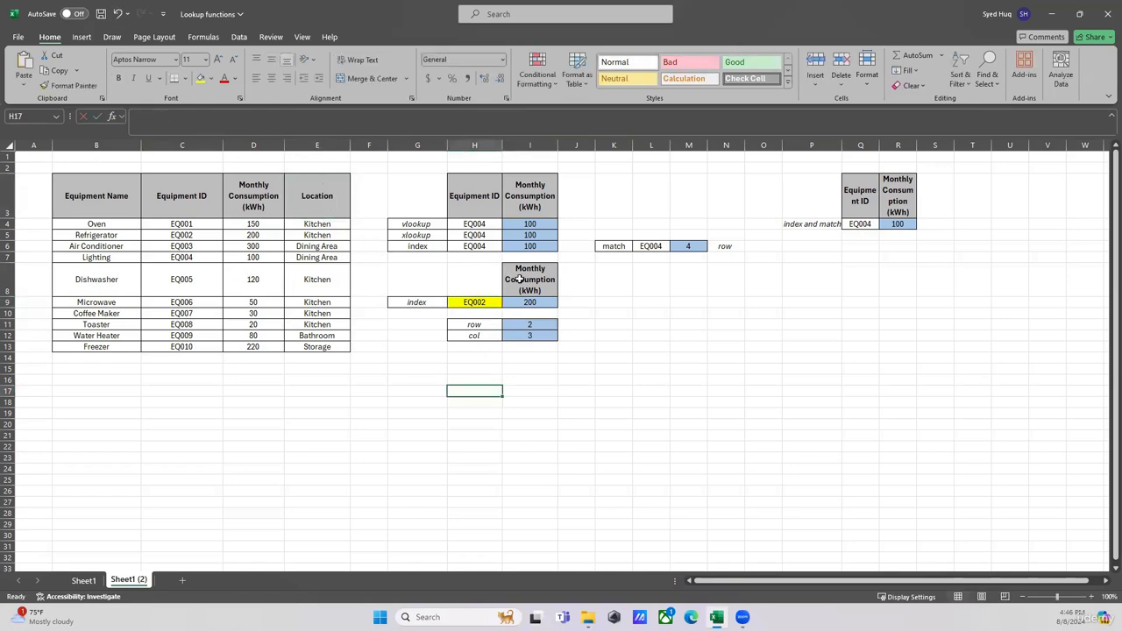
{"action": "left_click", "coordinate": [554, 457]}
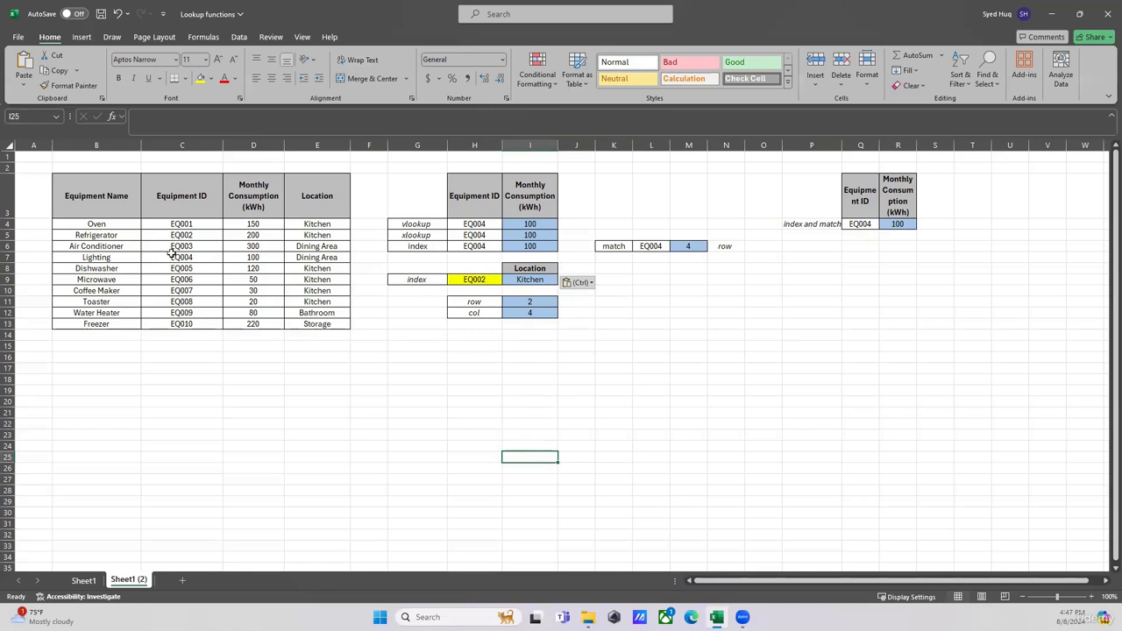
Review the column and row MATCH formulas in I12 and I11 and the INDEX formula in I9 for the Location lookup.
{"action": "left_click", "coordinate": [527, 313]}
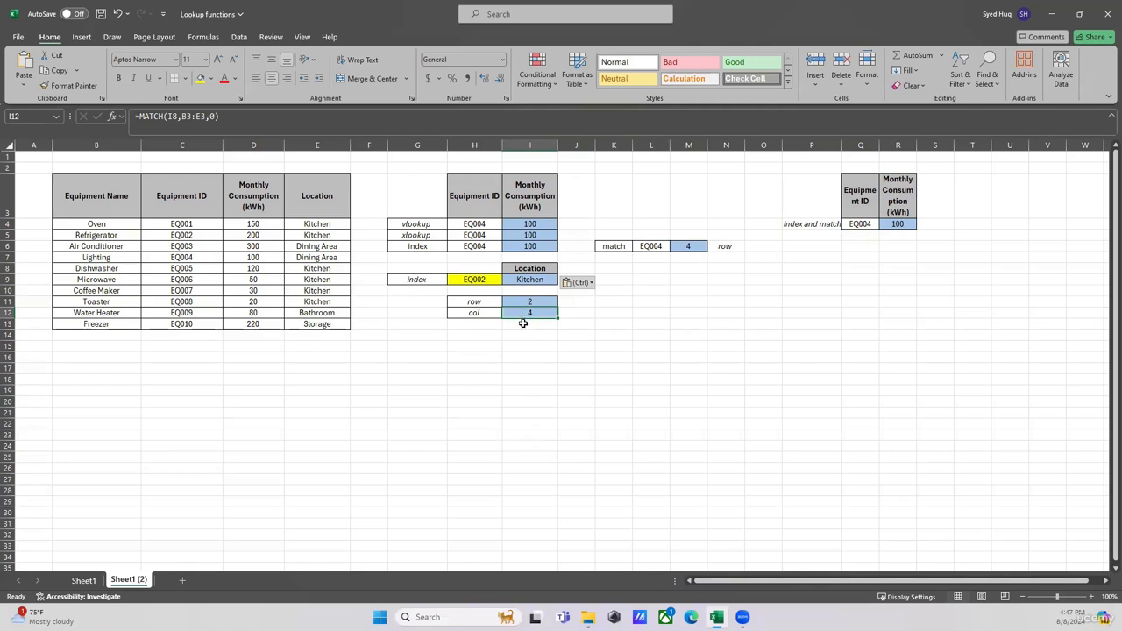
{"action": "left_click_drag", "start_coordinate": [517, 302], "coordinate": [524, 314]}
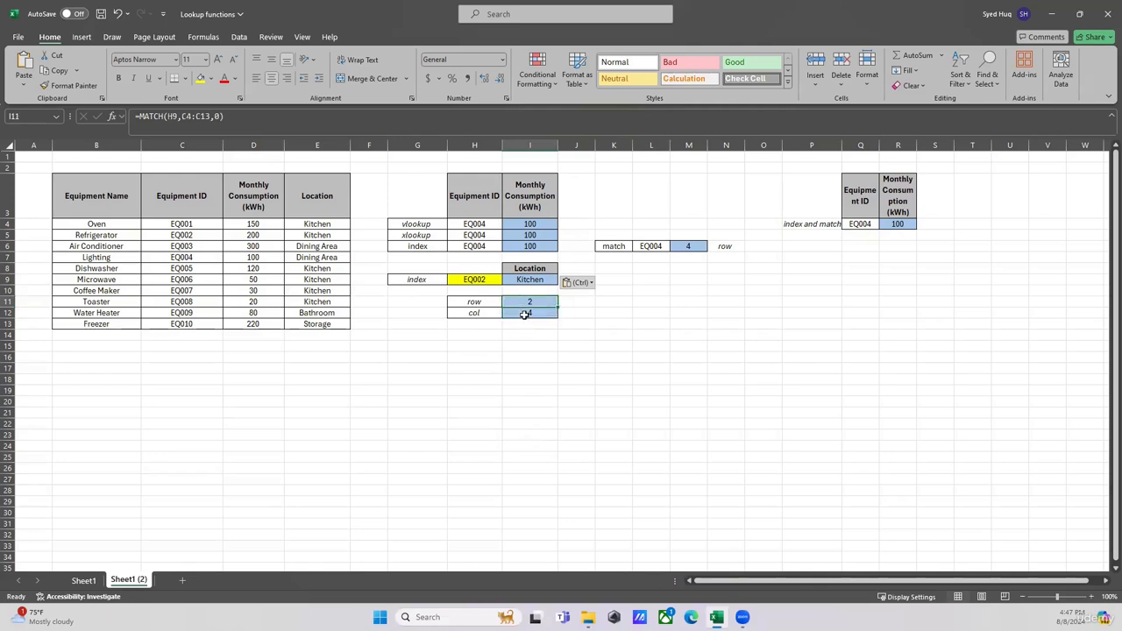
{"action": "left_click", "coordinate": [481, 282]}
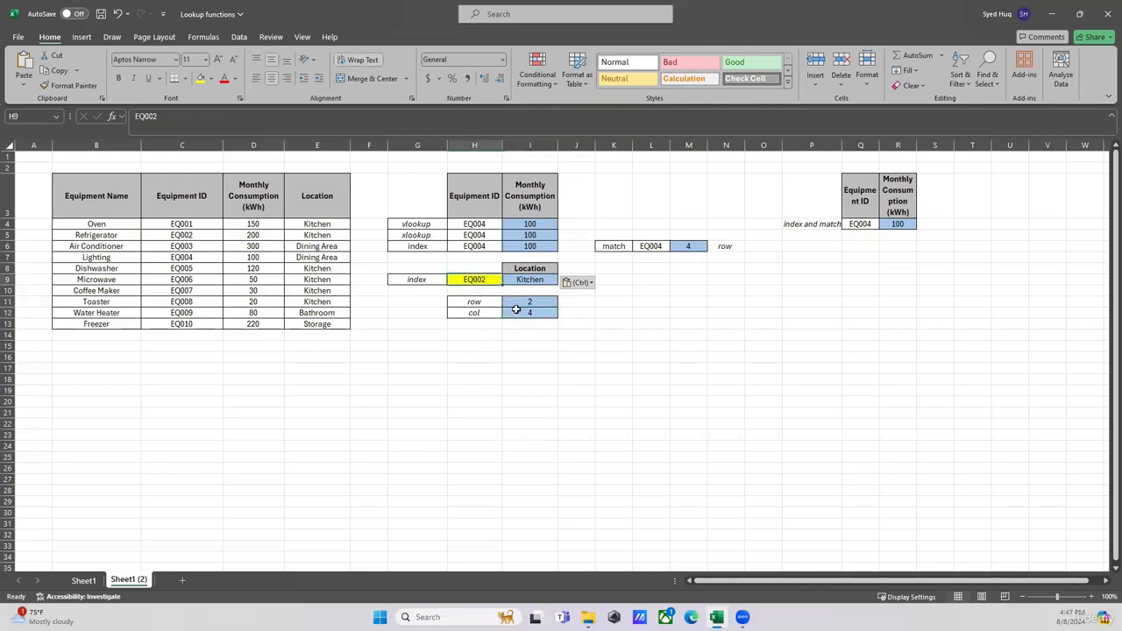
{"action": "left_click", "coordinate": [541, 268]}
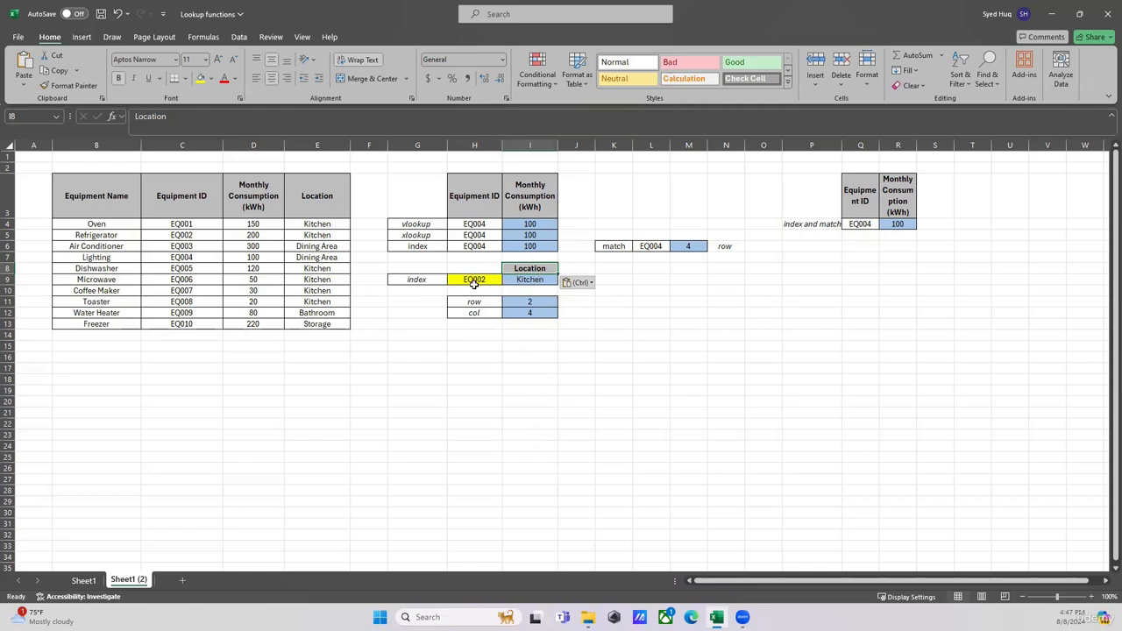
{"action": "left_click", "coordinate": [526, 304]}
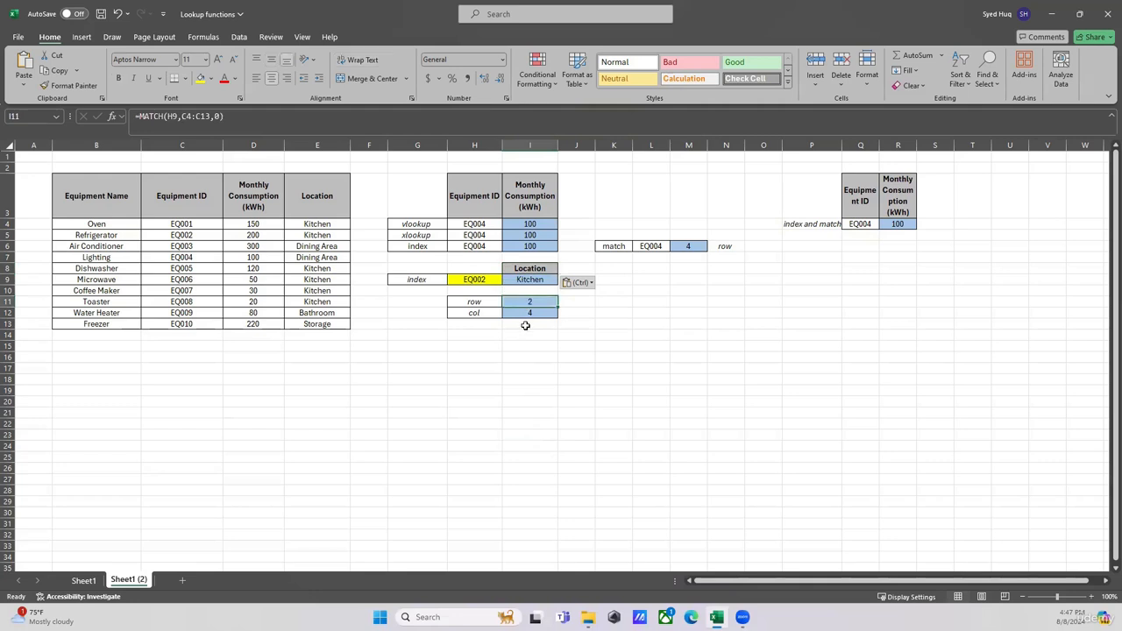
{"action": "left_click", "coordinate": [535, 282]}
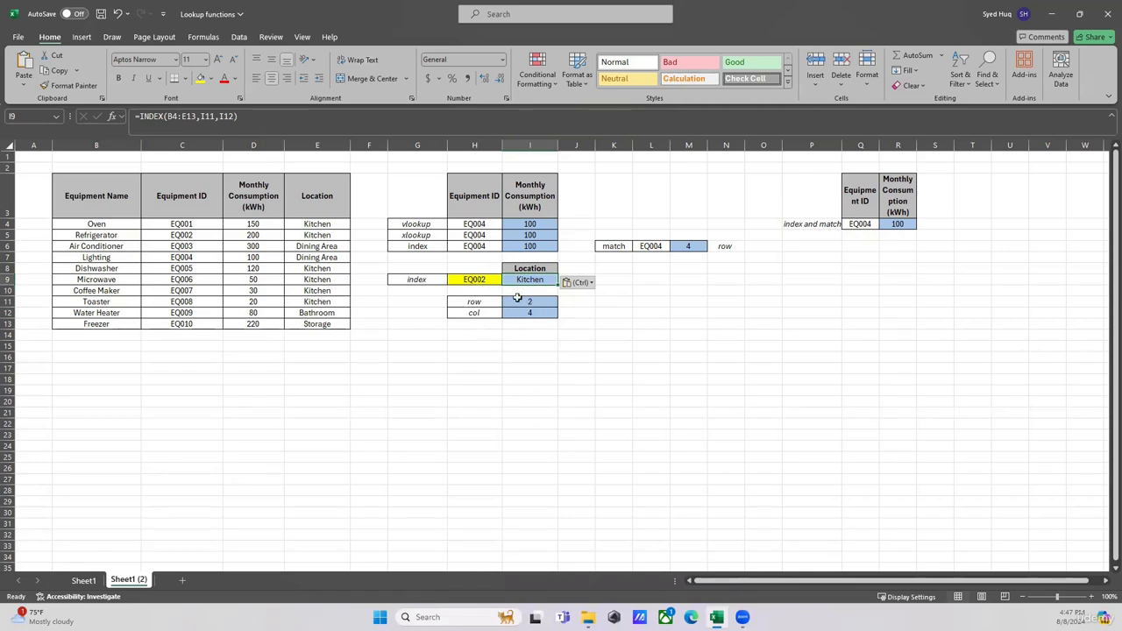
Undo the Location header paste in I8 along with the ID change and yellow fill in H9.
{"action": "left_click", "coordinate": [117, 14]}
{"action": "left_click", "coordinate": [117, 14]}
{"action": "left_click", "coordinate": [117, 14]}
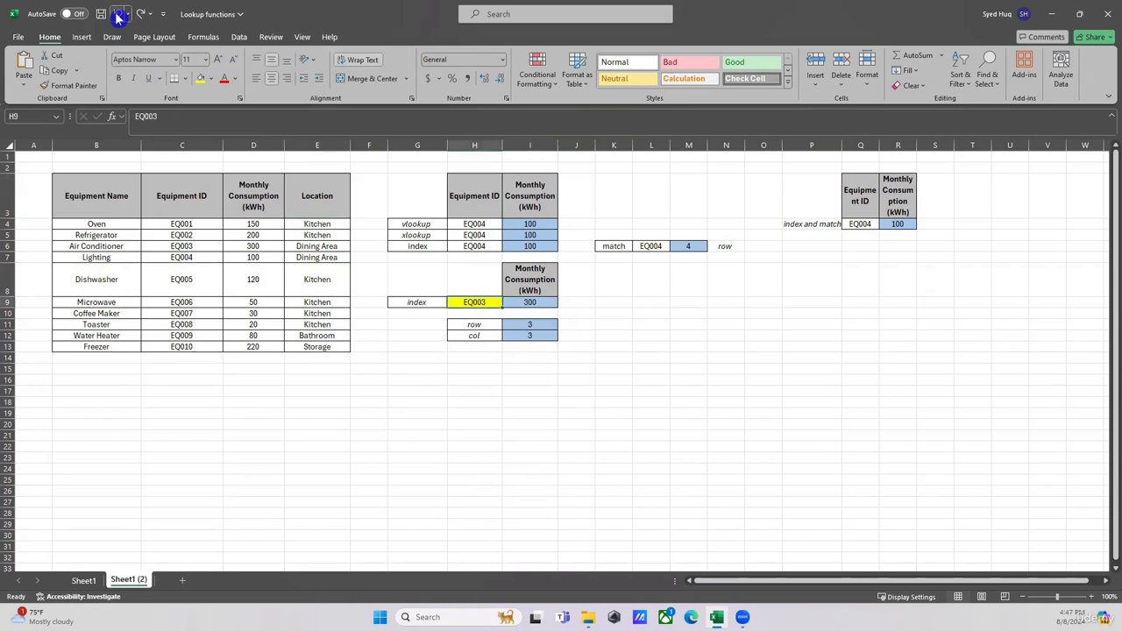
{"action": "left_click", "coordinate": [117, 14]}
{"action": "left_click", "coordinate": [582, 359]}
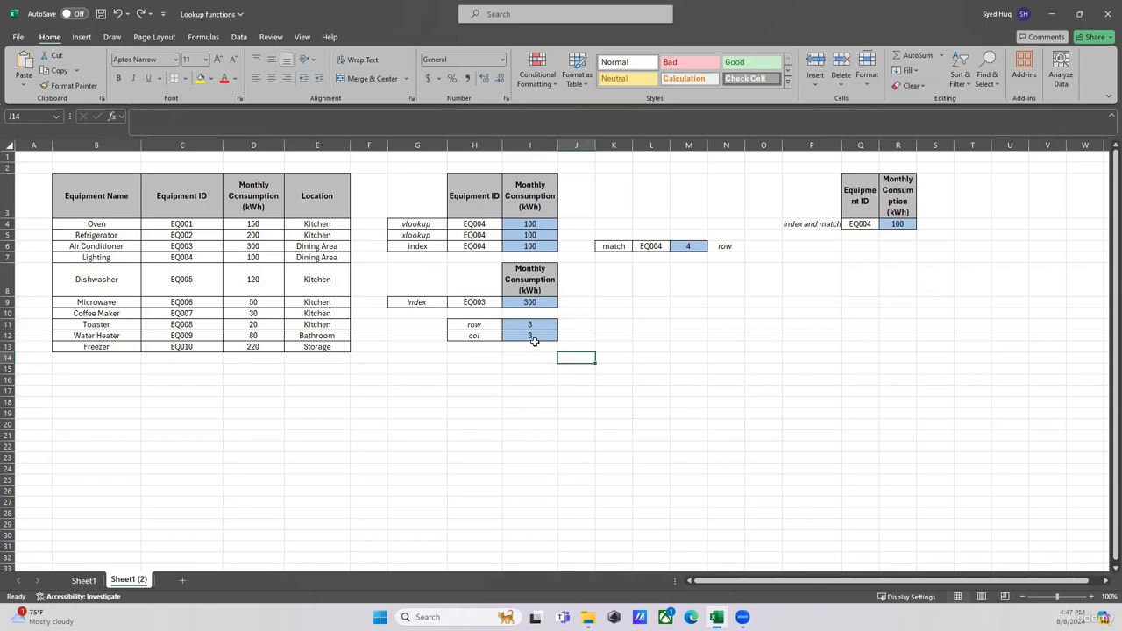
Trace the precedents of the INDEX formula in I9, then remove the tracer arrows.
{"action": "left_click", "coordinate": [526, 304]}
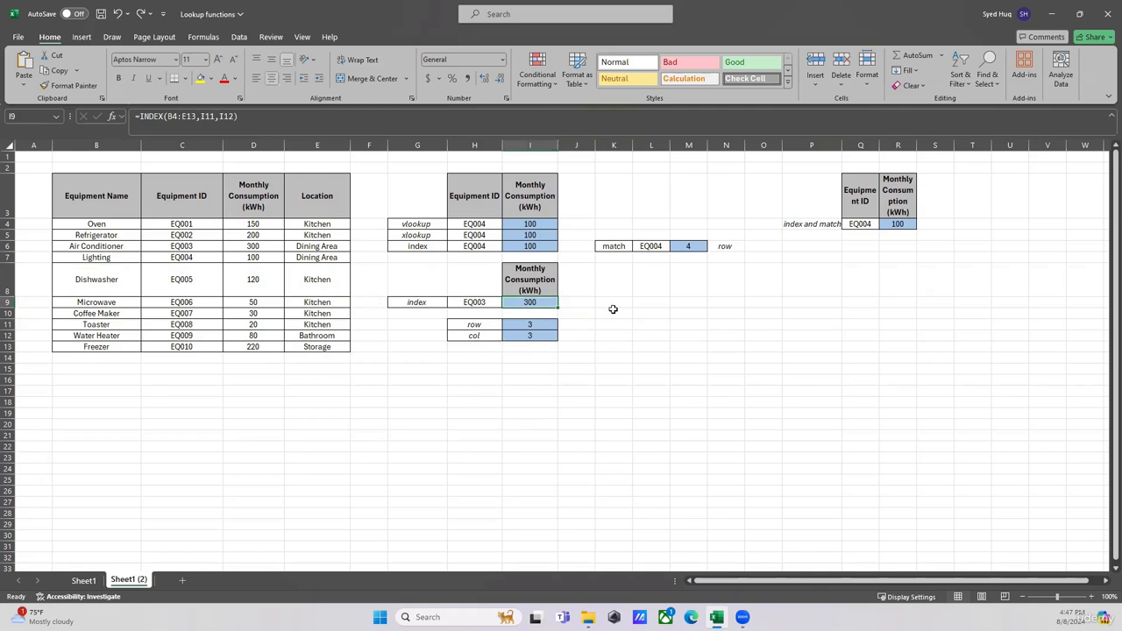
{"action": "left_click", "coordinate": [202, 38]}
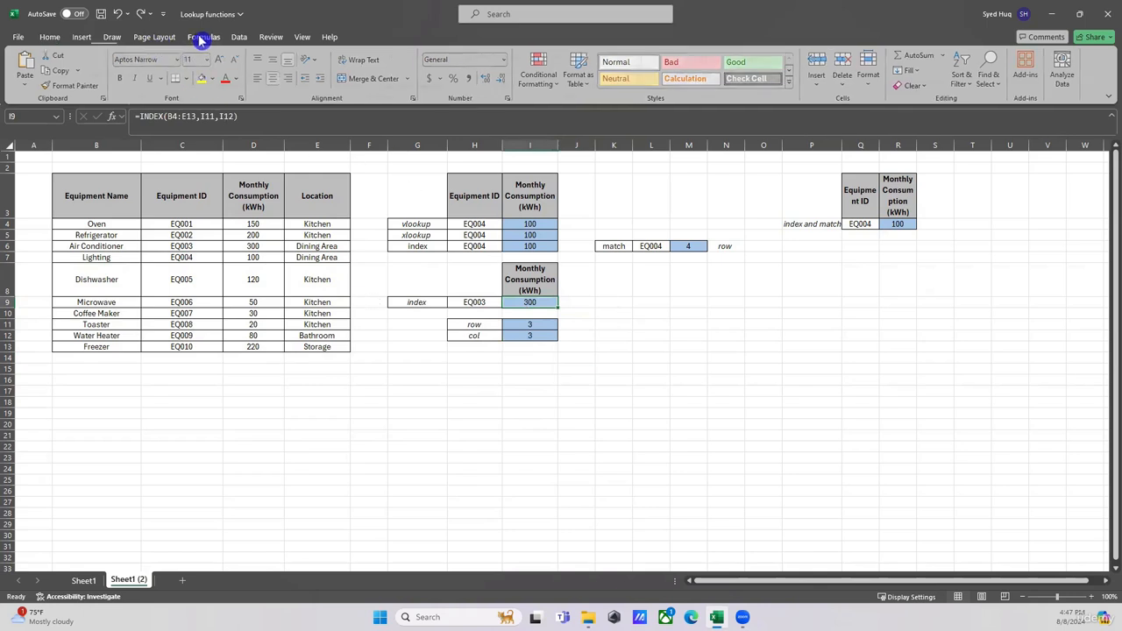
{"action": "left_click", "coordinate": [501, 55]}
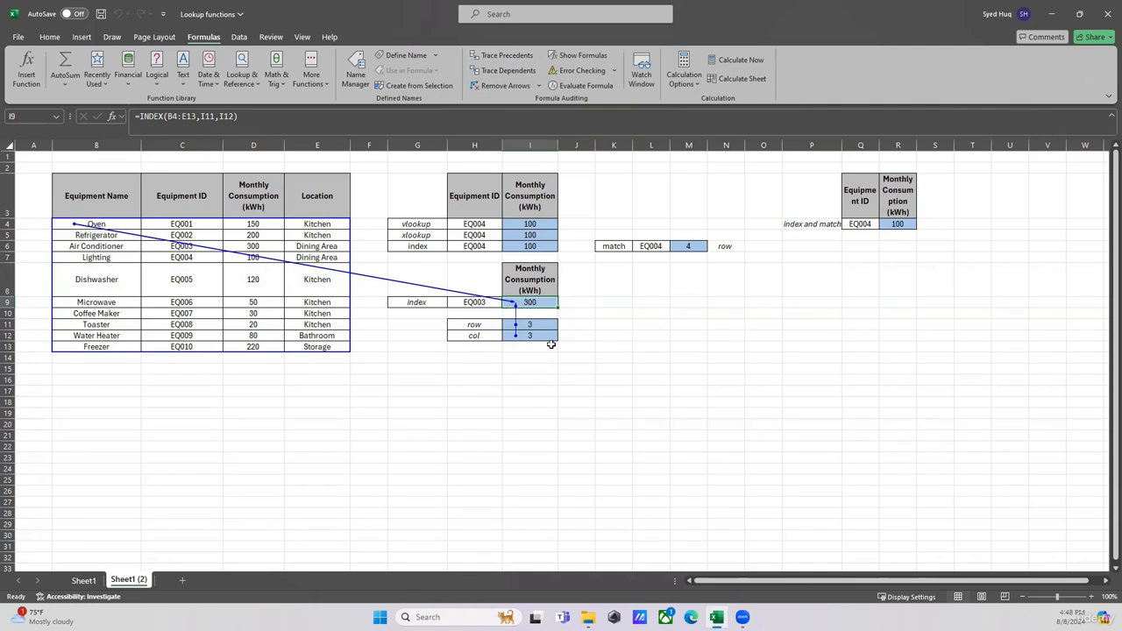
{"action": "left_click", "coordinate": [501, 86]}
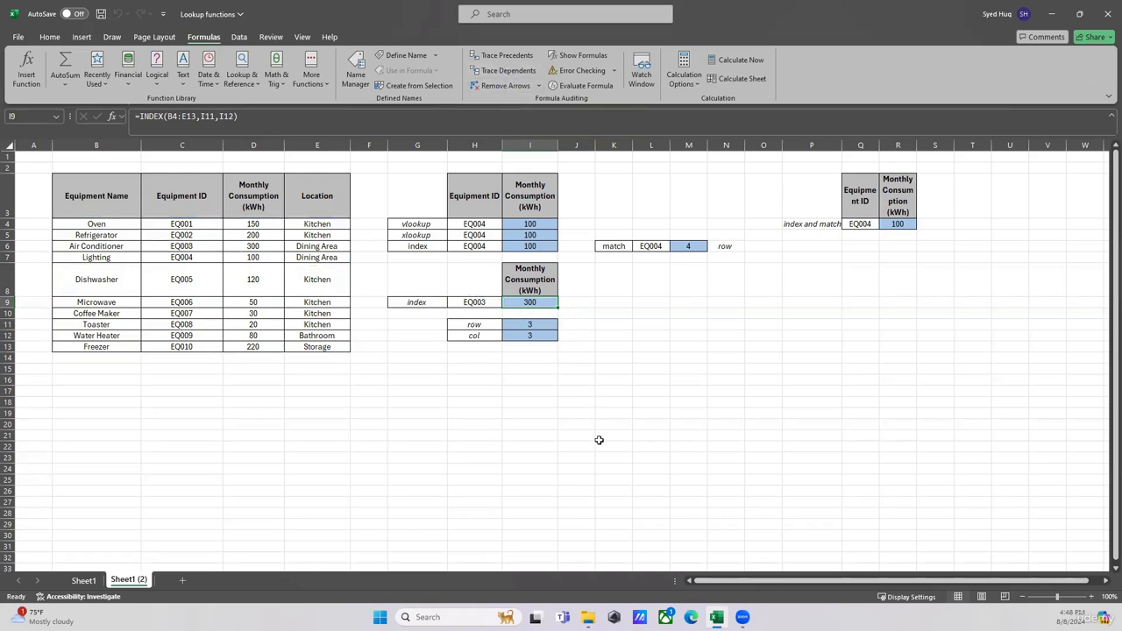
{"action": "left_click", "coordinate": [598, 440]}
Trace the dependents of equipment ID EQ004 in C7, inspect the formulas in I5 and R4, and remove the arrows.
{"action": "left_click", "coordinate": [259, 227]}
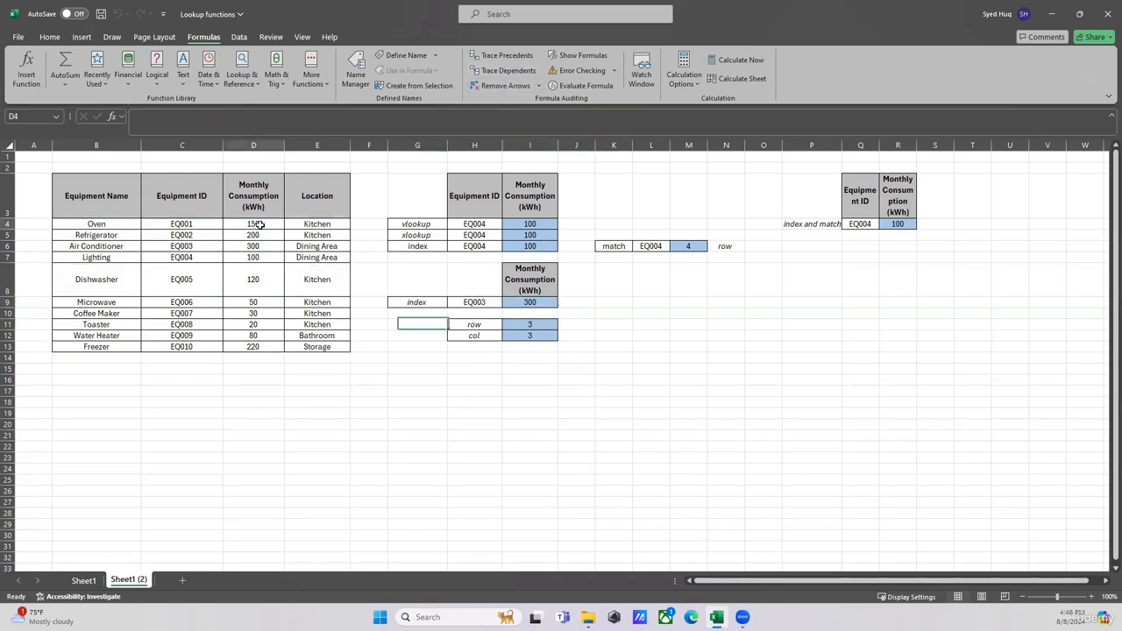
{"action": "left_click", "coordinate": [196, 254]}
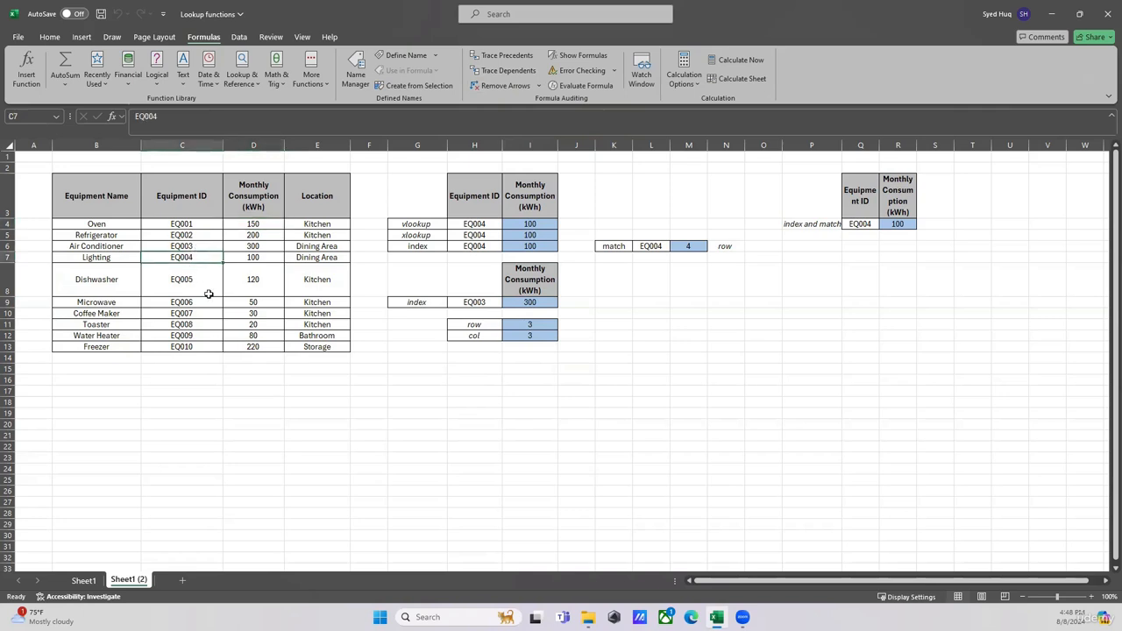
{"action": "left_click", "coordinate": [495, 70]}
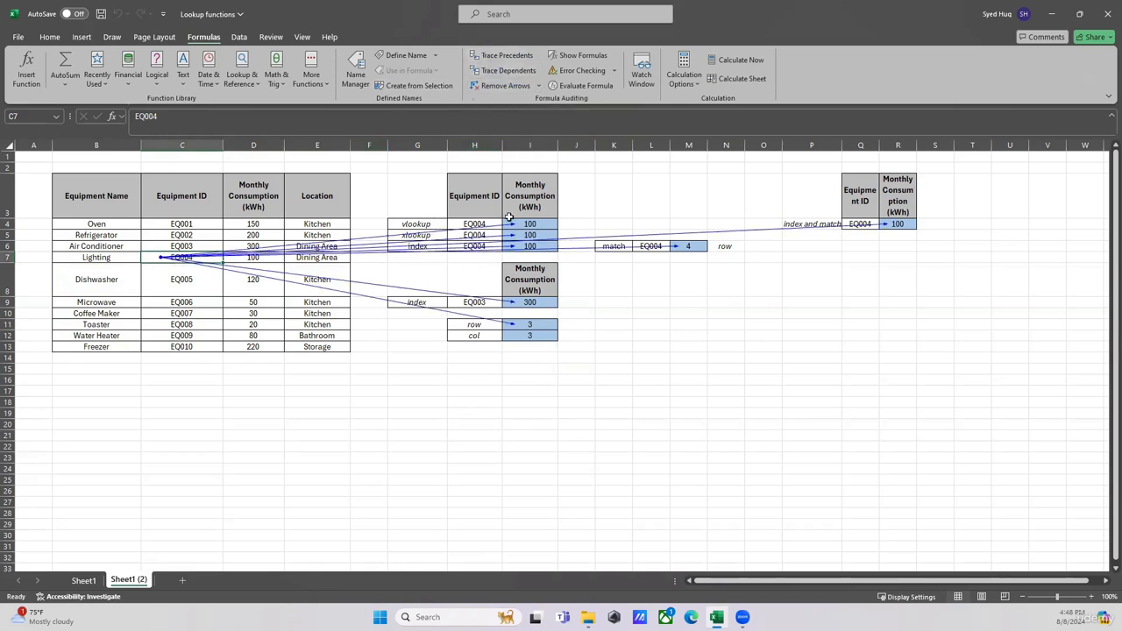
{"action": "left_click", "coordinate": [533, 235]}
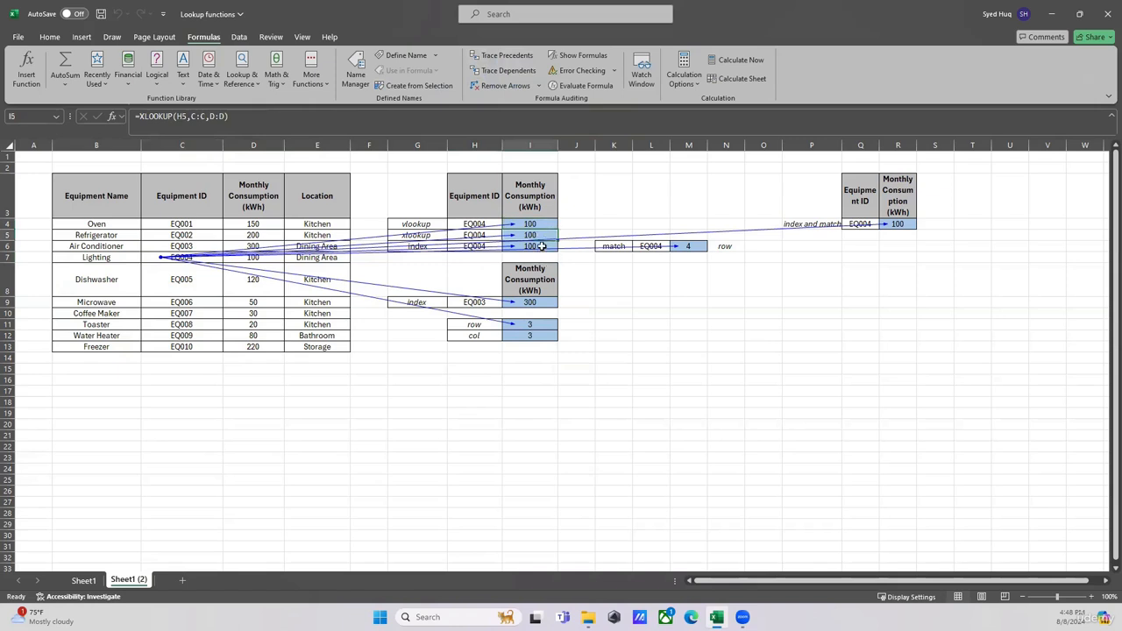
{"action": "left_click", "coordinate": [528, 312]}
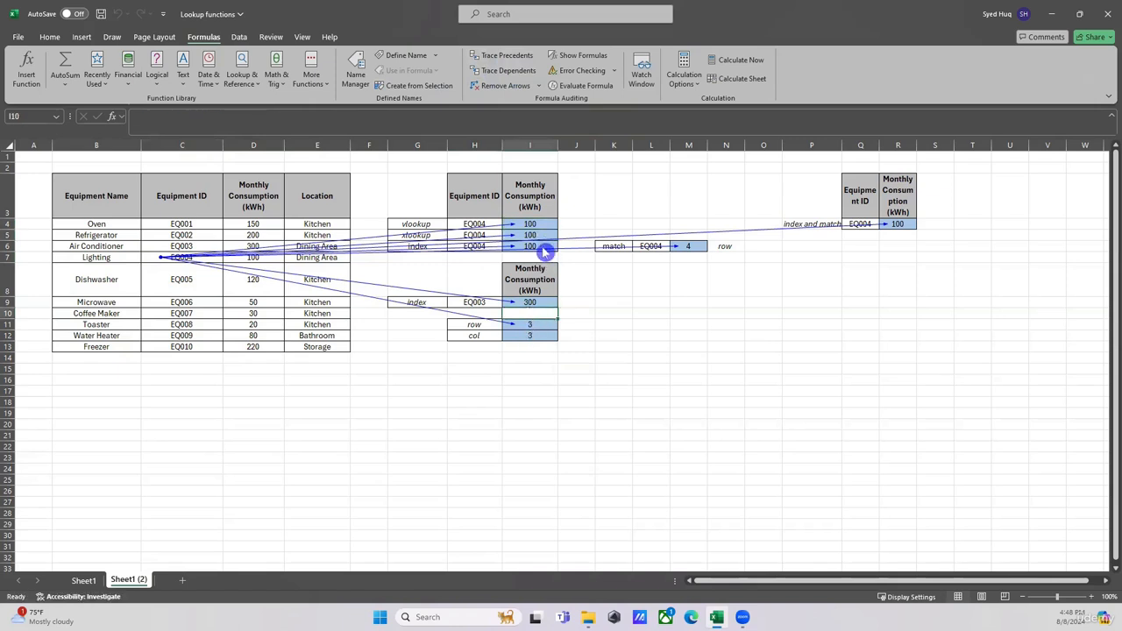
{"action": "left_click", "coordinate": [909, 225]}
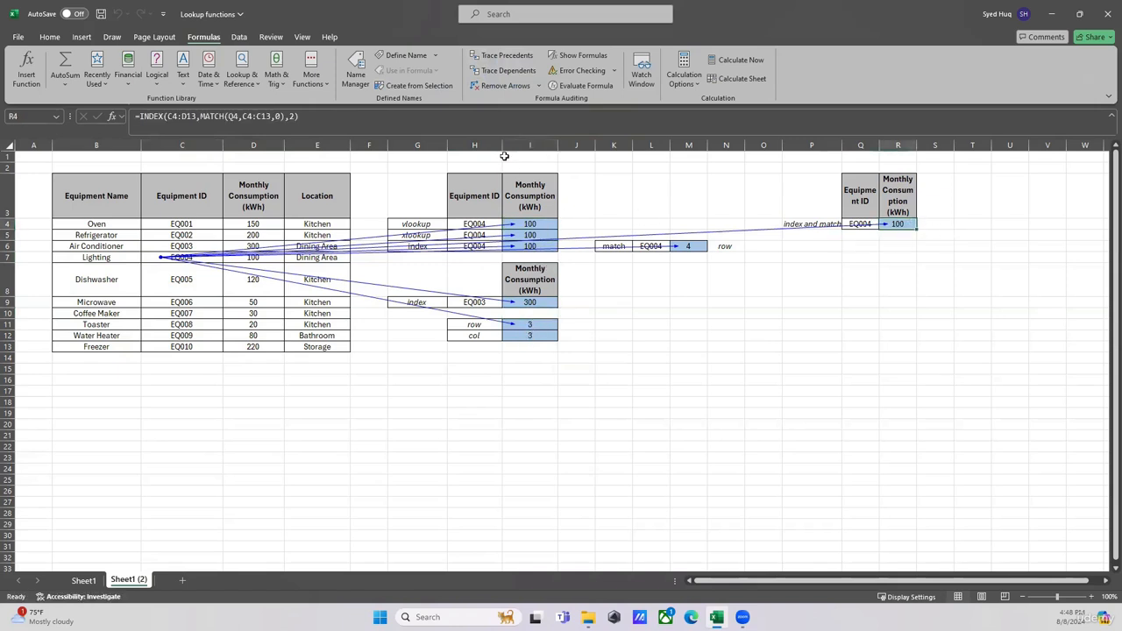
{"action": "left_click", "coordinate": [504, 85]}
{"action": "left_click", "coordinate": [711, 329]}
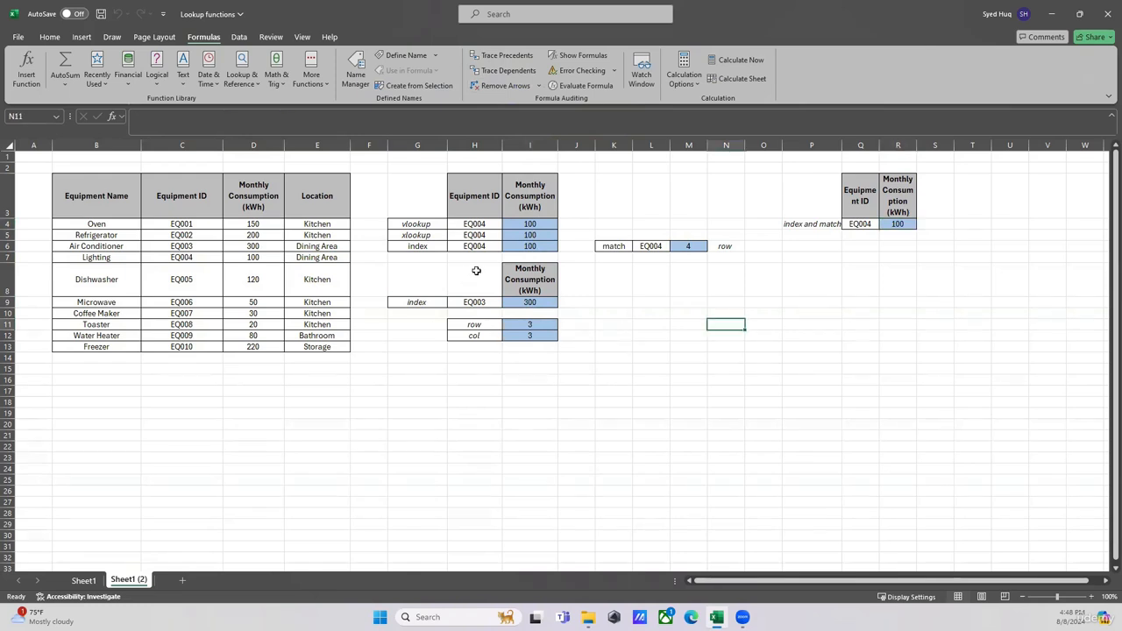
Examine the array, row and column arguments of the INDEX formula in I9 without altering it.
{"action": "left_click", "coordinate": [531, 305]}
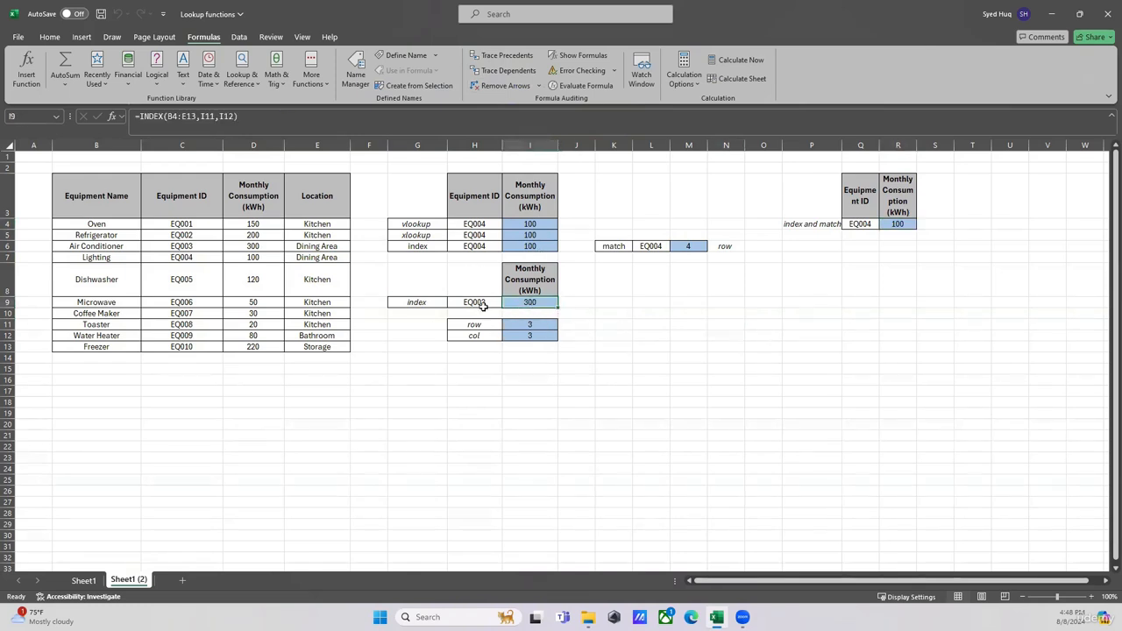
{"action": "left_click", "coordinate": [201, 118]}
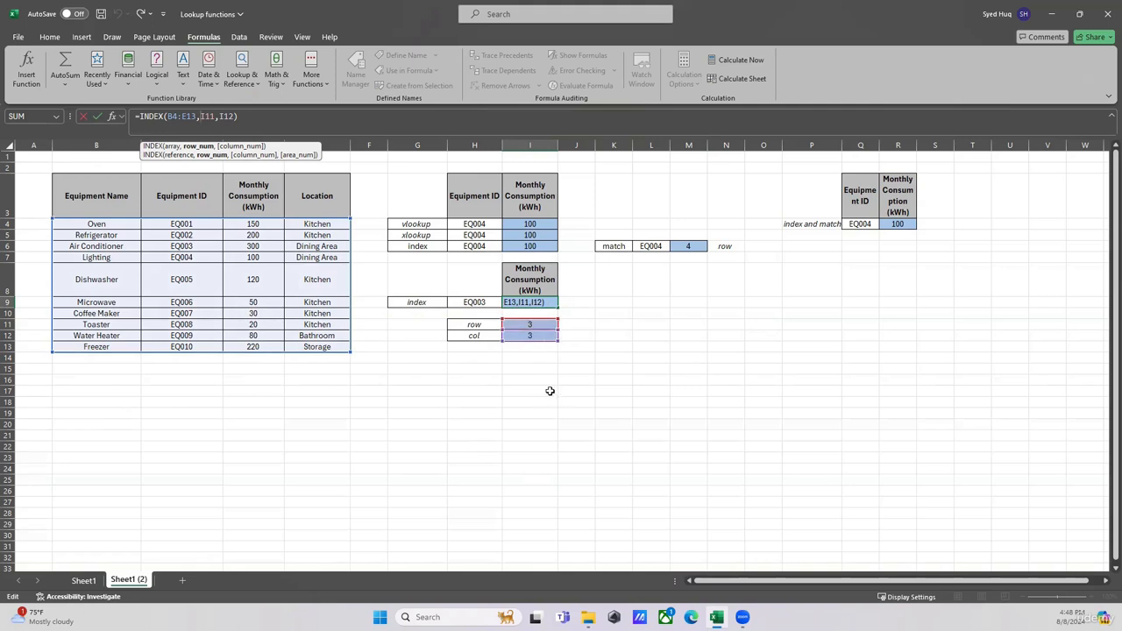
{"action": "key", "text": "ctrl+Return"}
{"action": "left_click", "coordinate": [644, 392]}
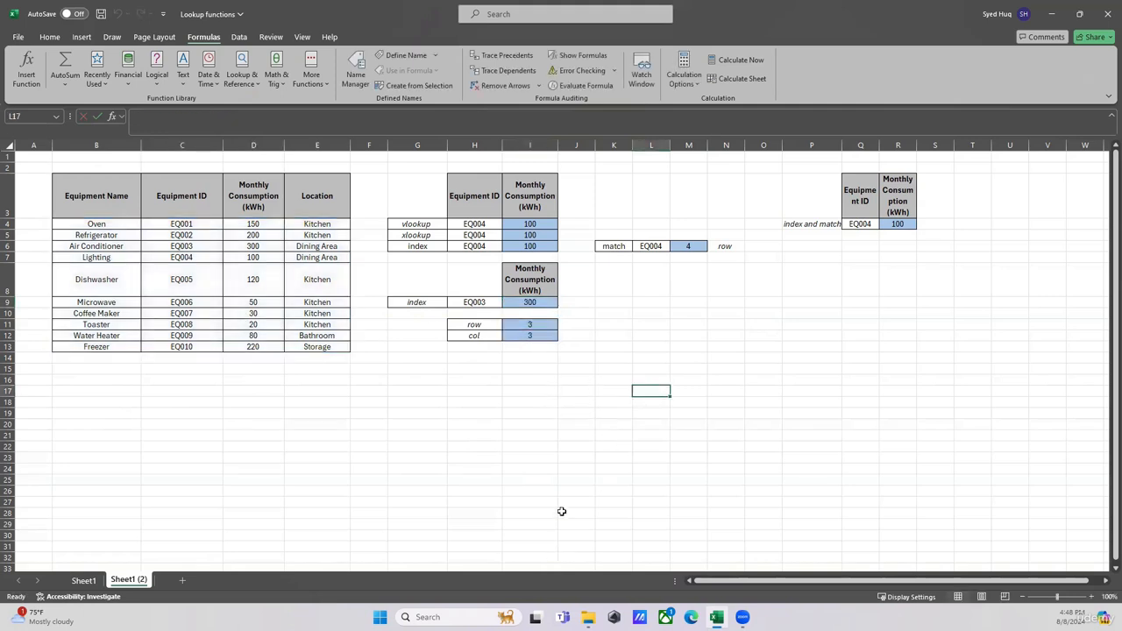